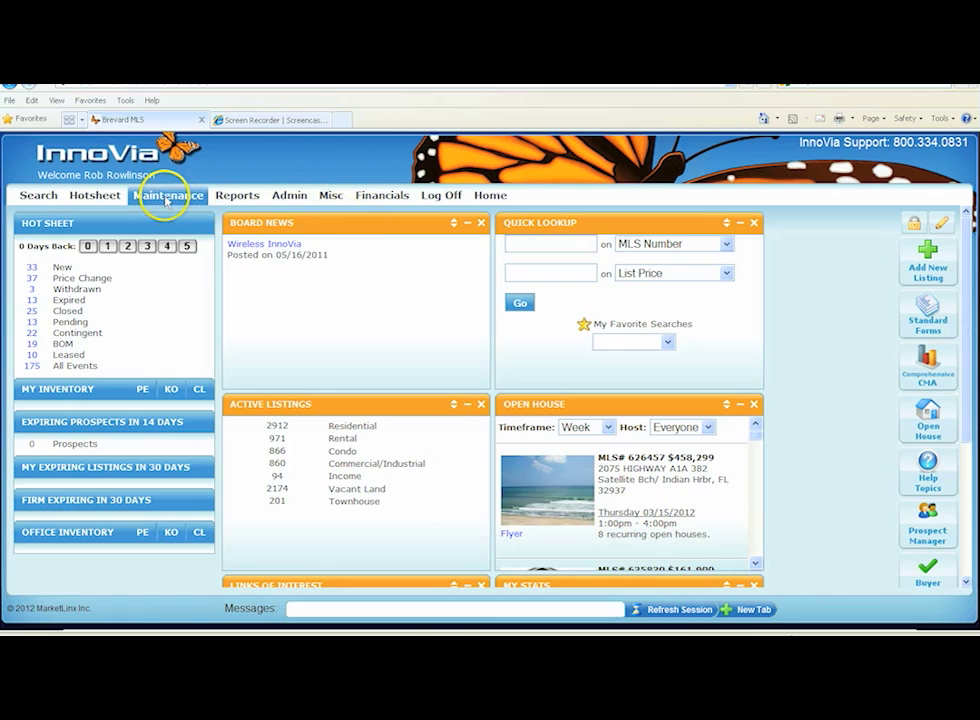
Start adding a new listing and choose the (SCAR) Out Of Area agent
click(168, 197)
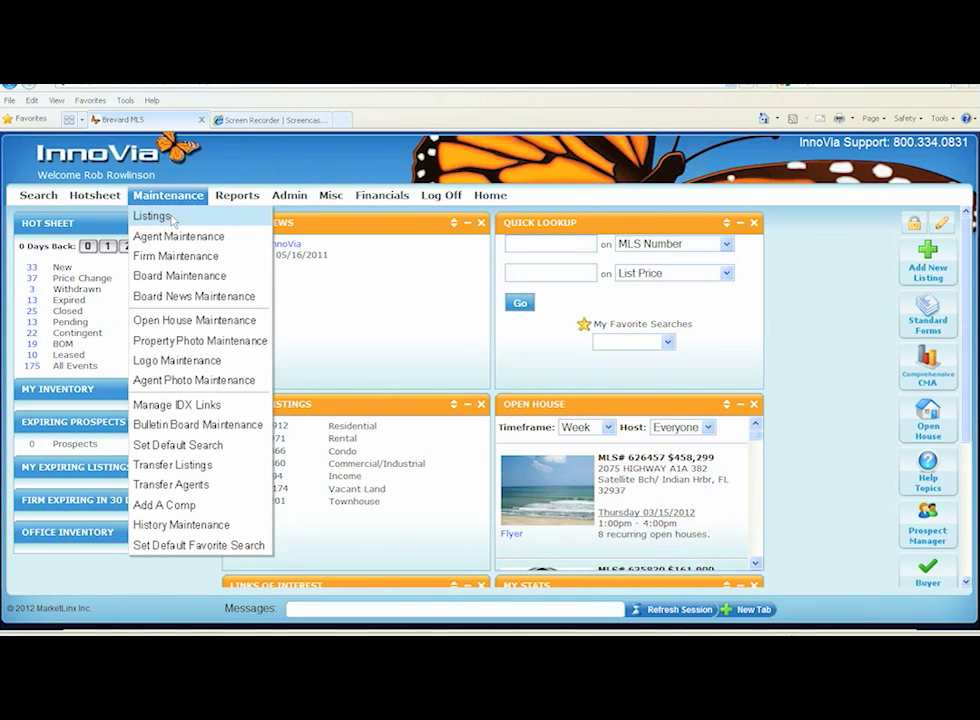
click(925, 258)
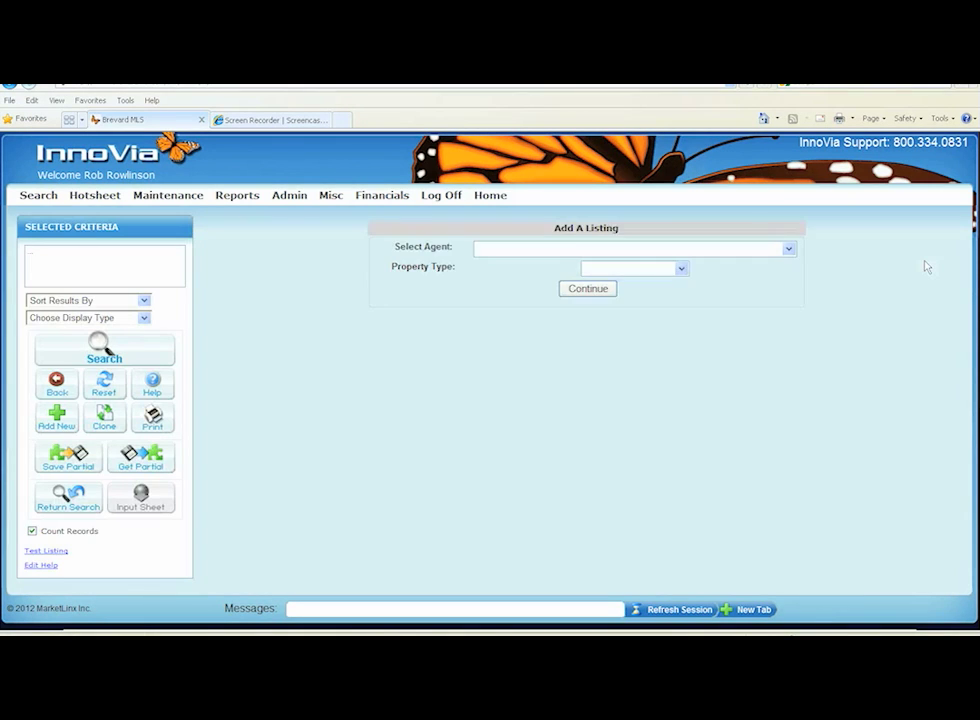
click(788, 250)
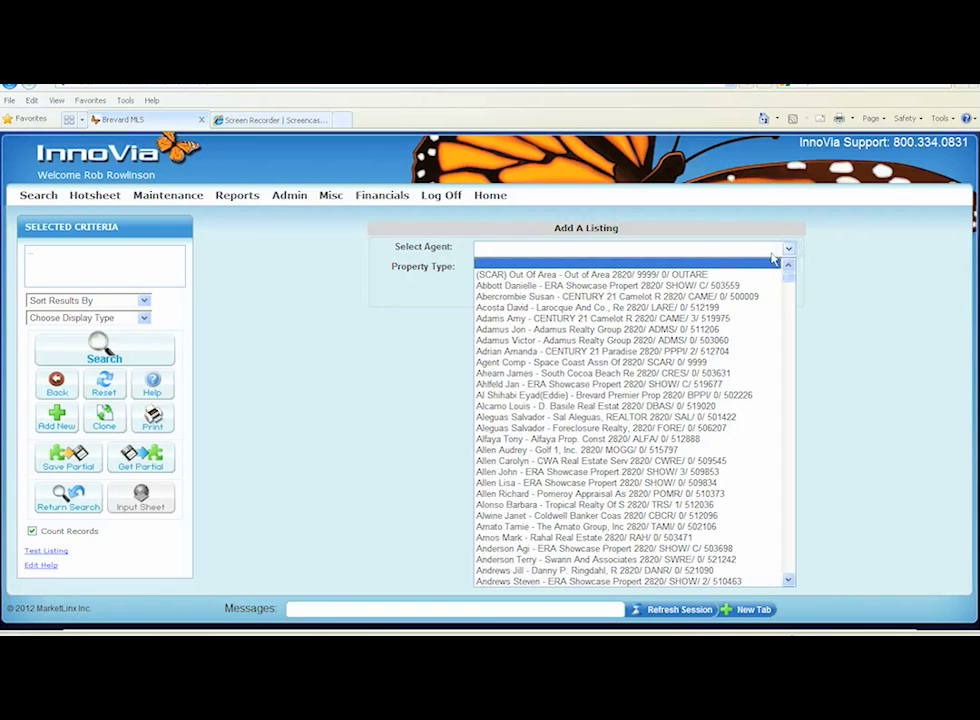
click(695, 274)
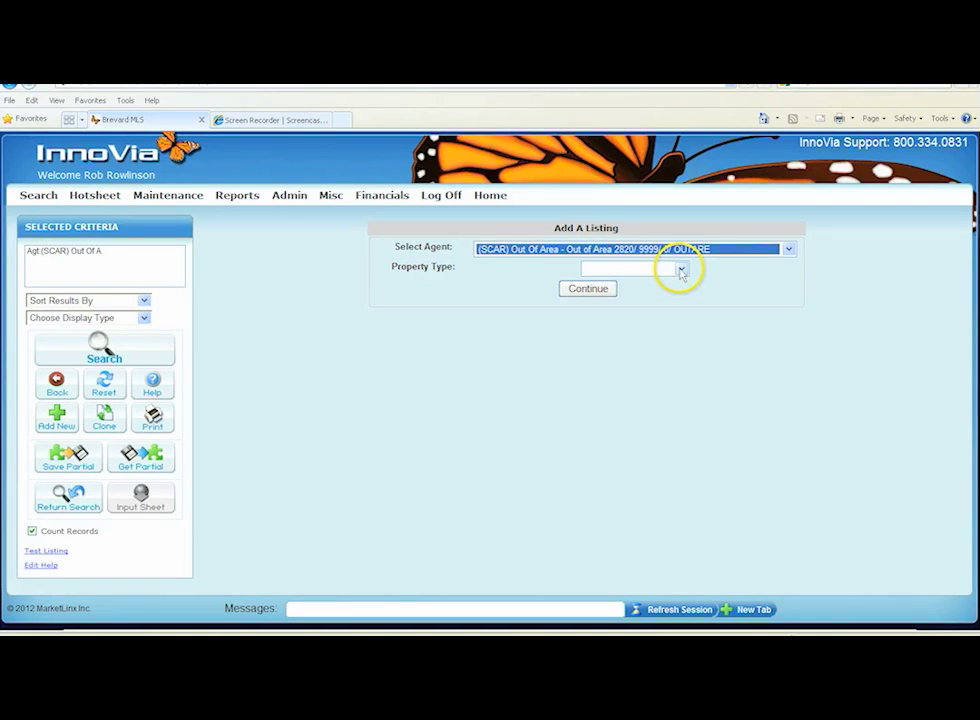
Set the property type to Residential and continue to the listing form
click(680, 269)
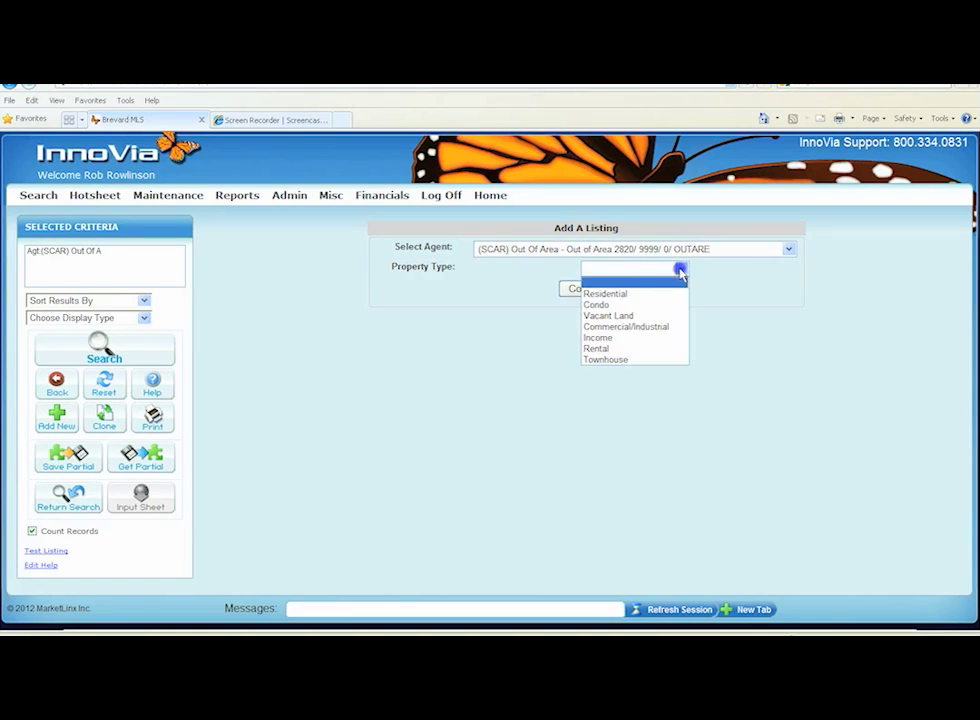
click(622, 293)
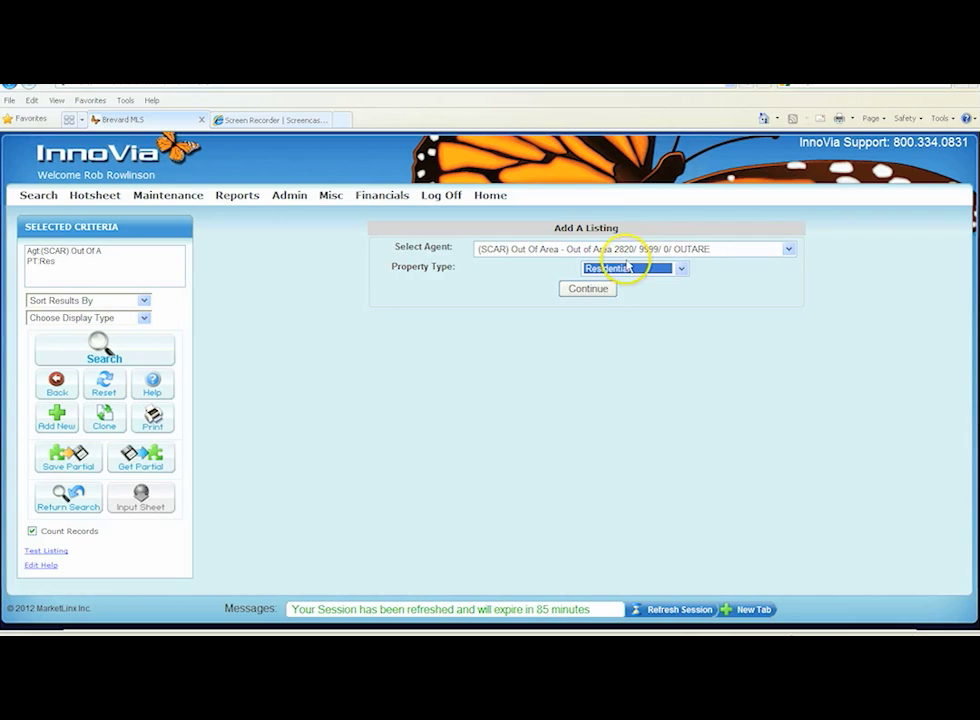
click(681, 269)
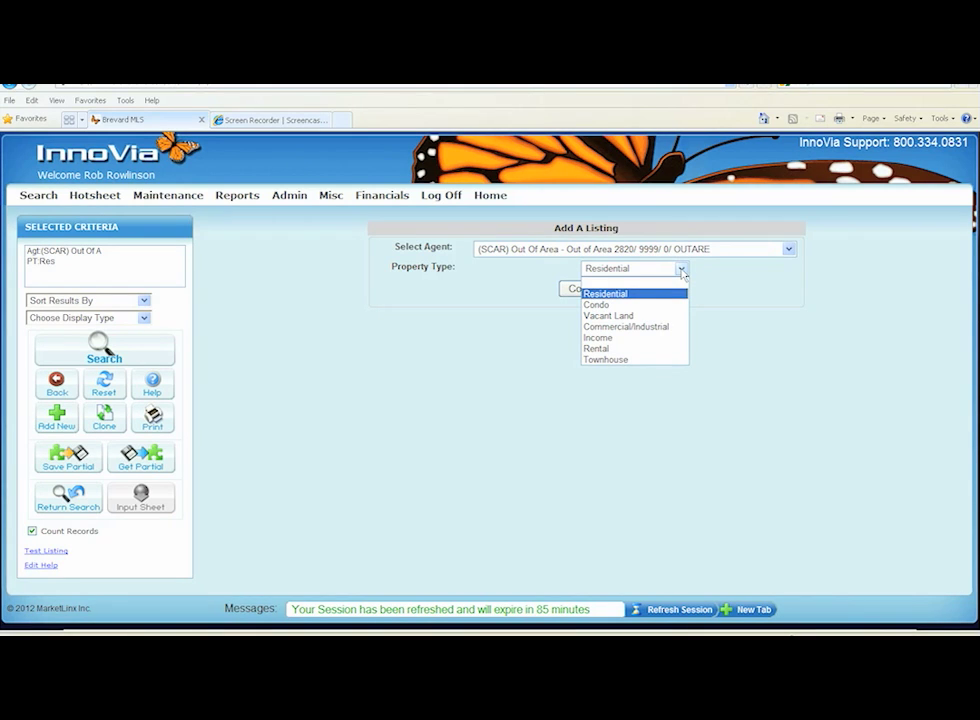
click(620, 295)
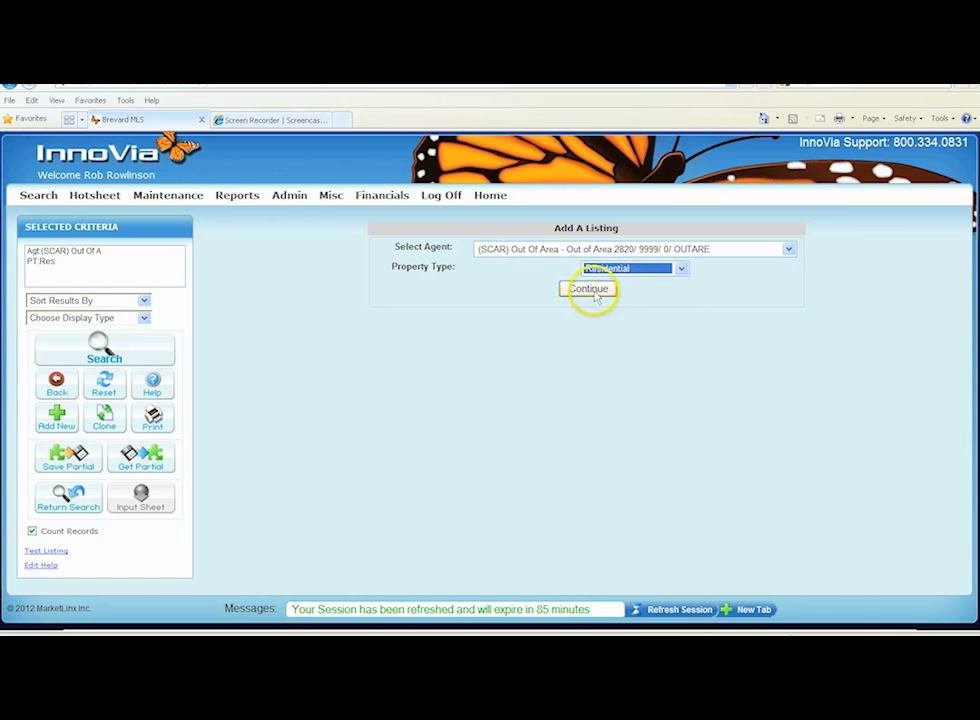
click(588, 289)
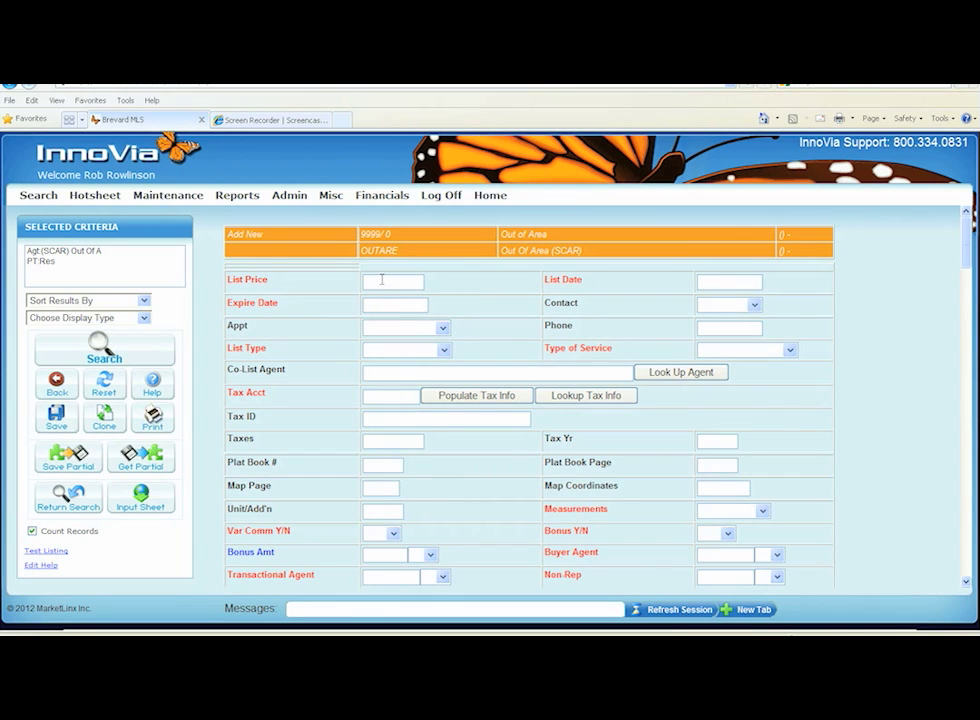
Enter a list price of 350000, list date 03/15/2012 and expire date 03/12/2013
click(380, 283)
text(350000)
key(Tab)
text(03152012)
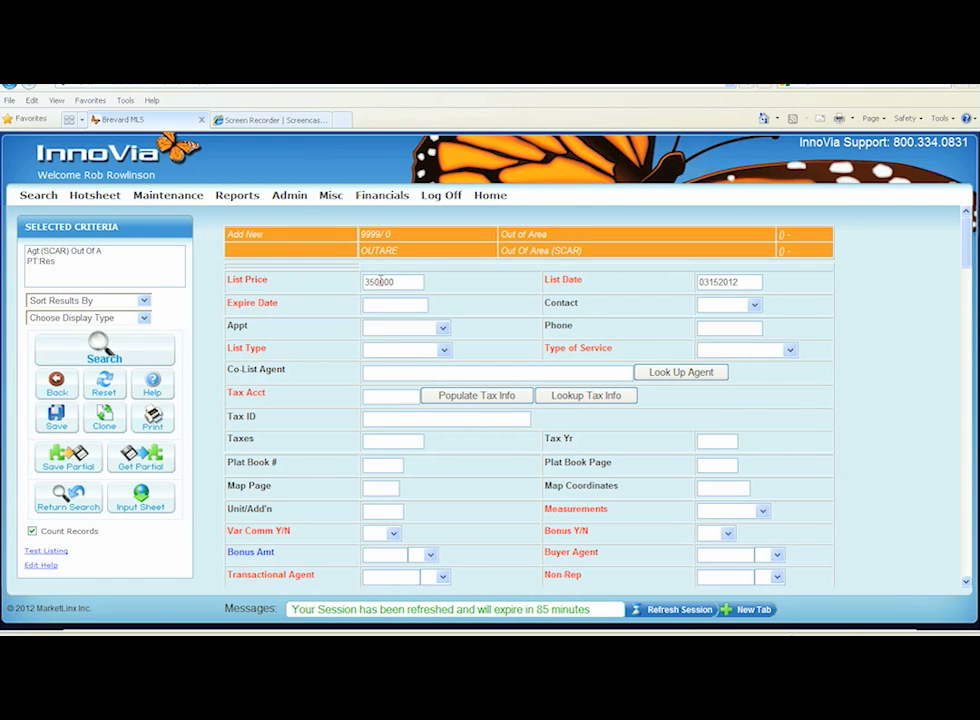
key(Tab)
text(03)
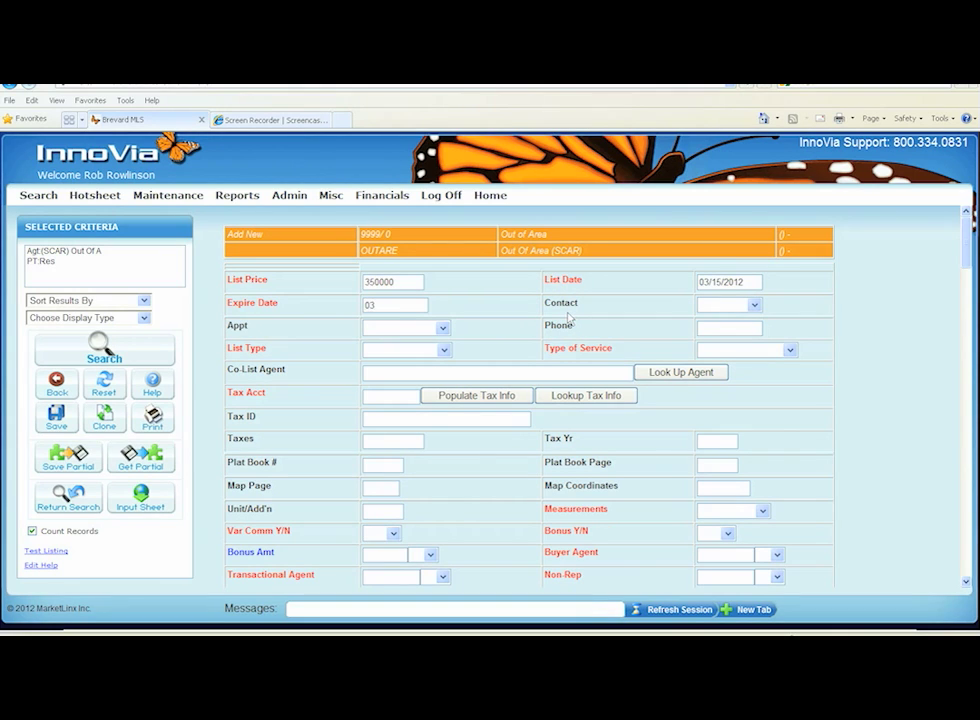
text(122013)
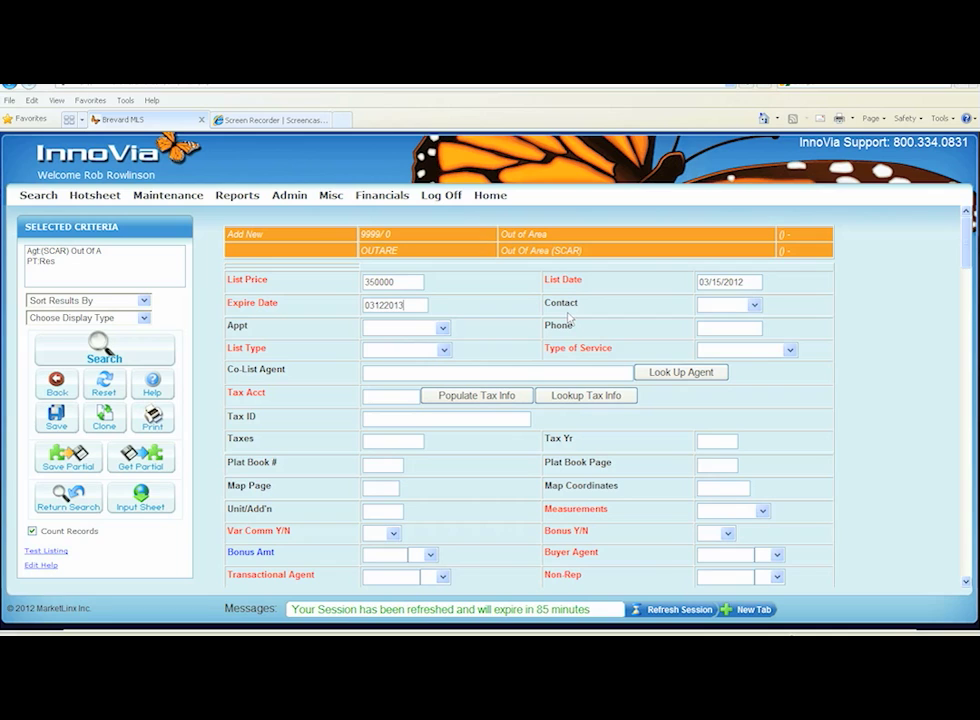
Set the contact to Lst Agt and the appointment option to Showing Service
click(726, 305)
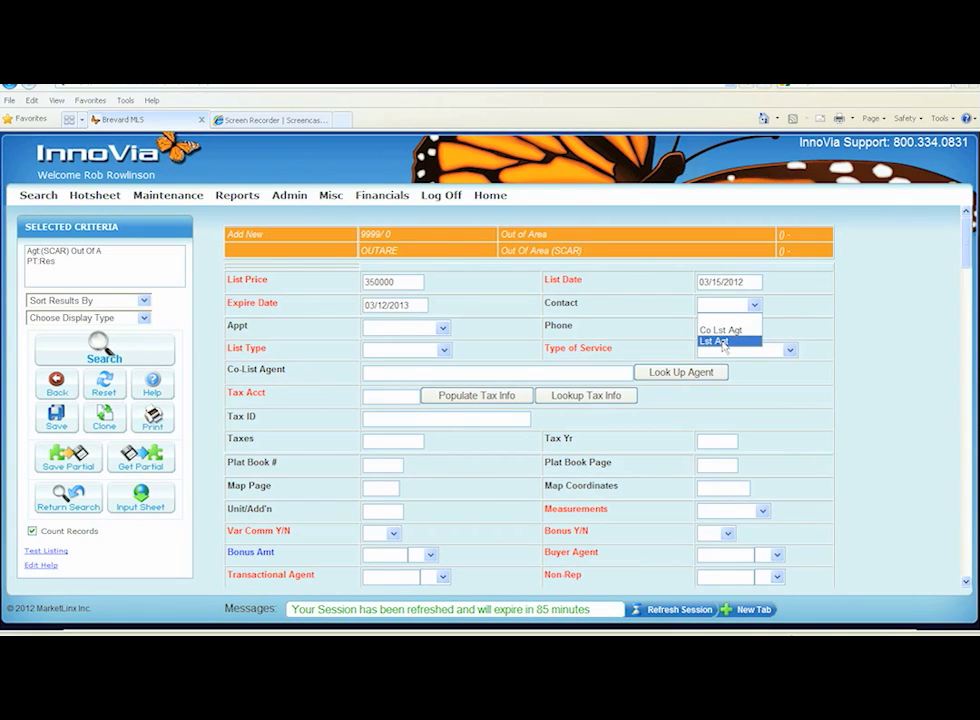
click(714, 342)
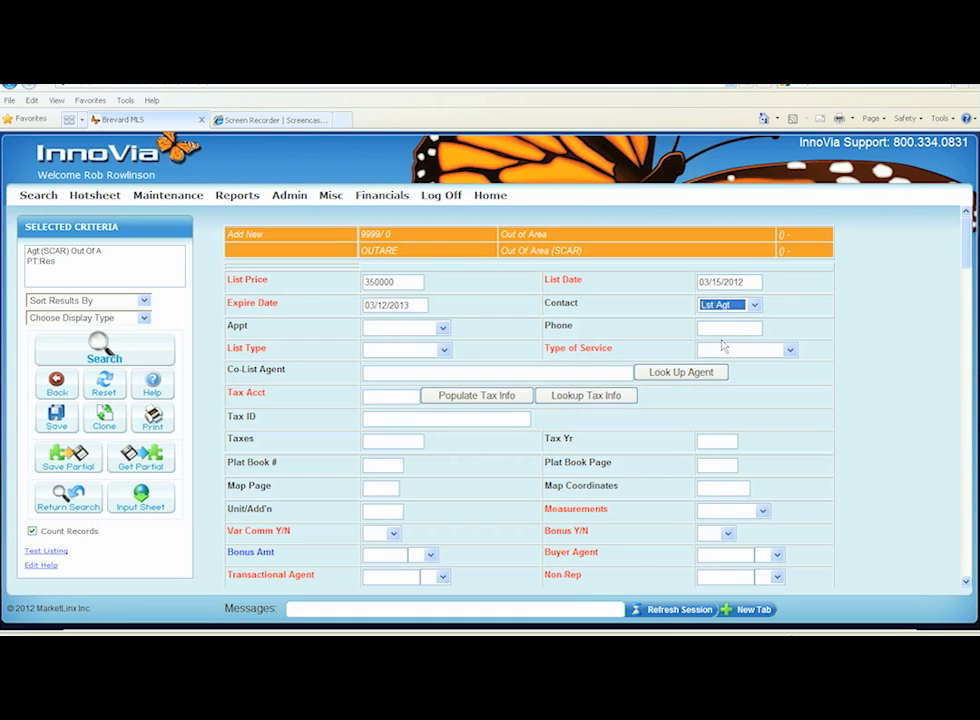
click(443, 329)
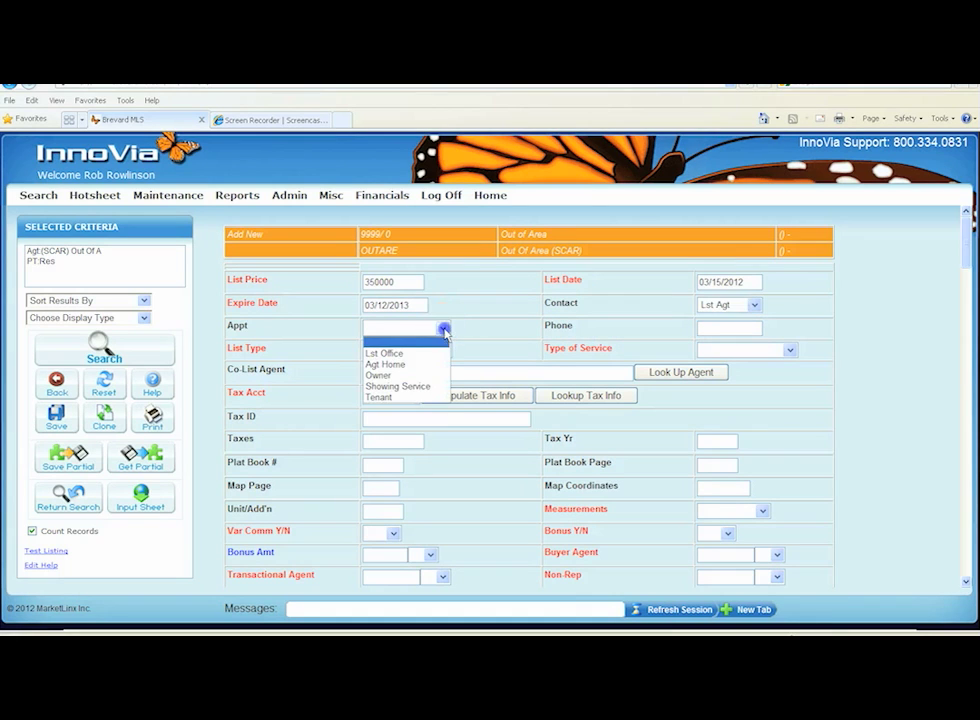
click(396, 386)
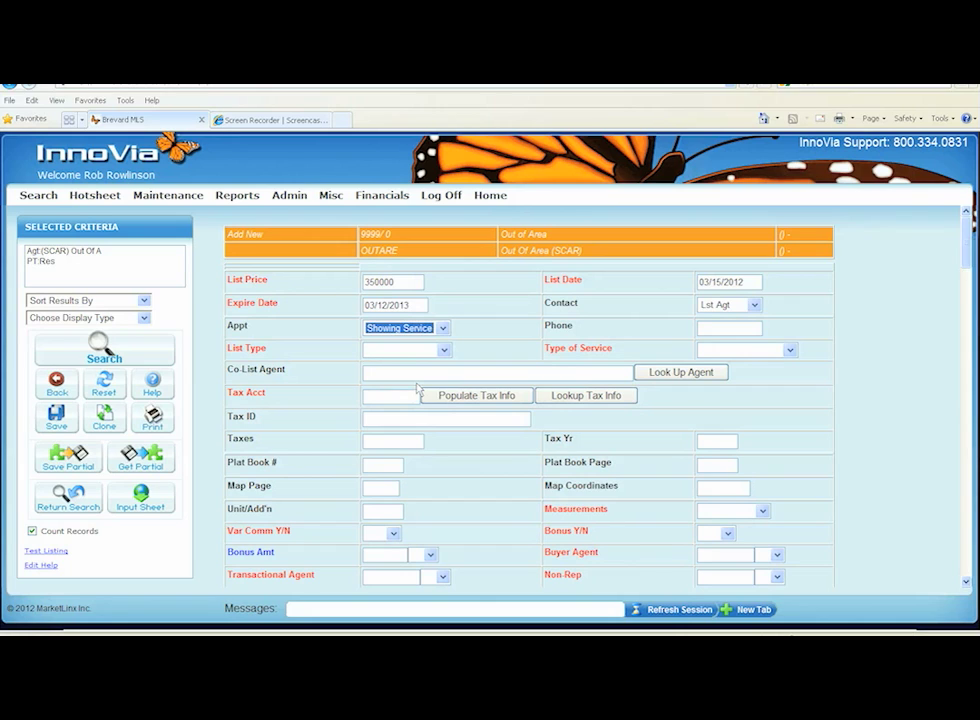
Enter the contact phone number for the listing
click(713, 328)
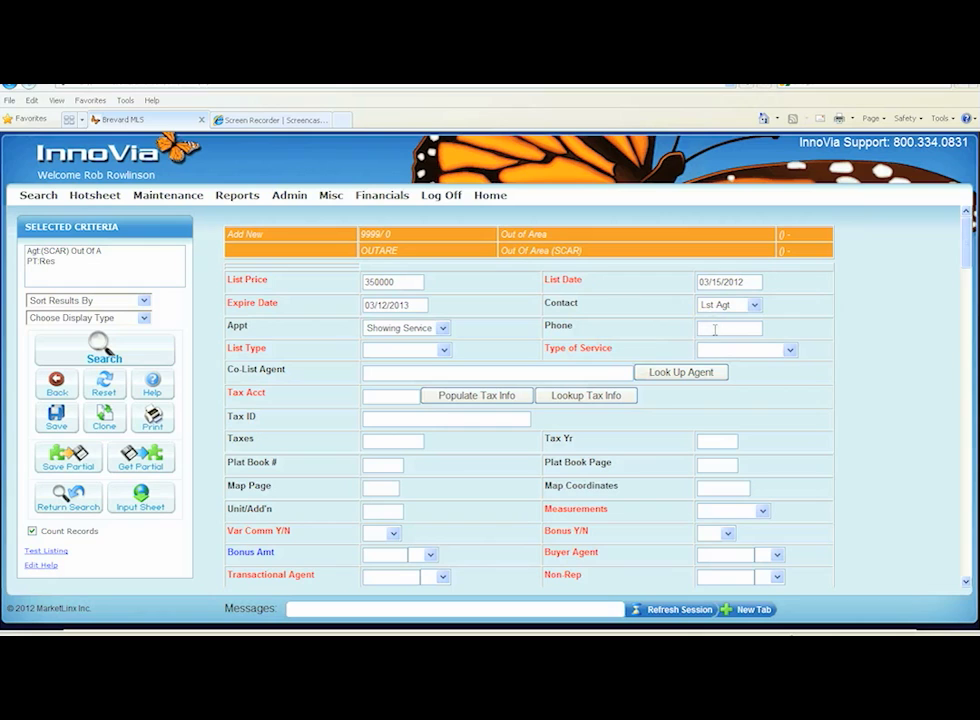
key(Tab)
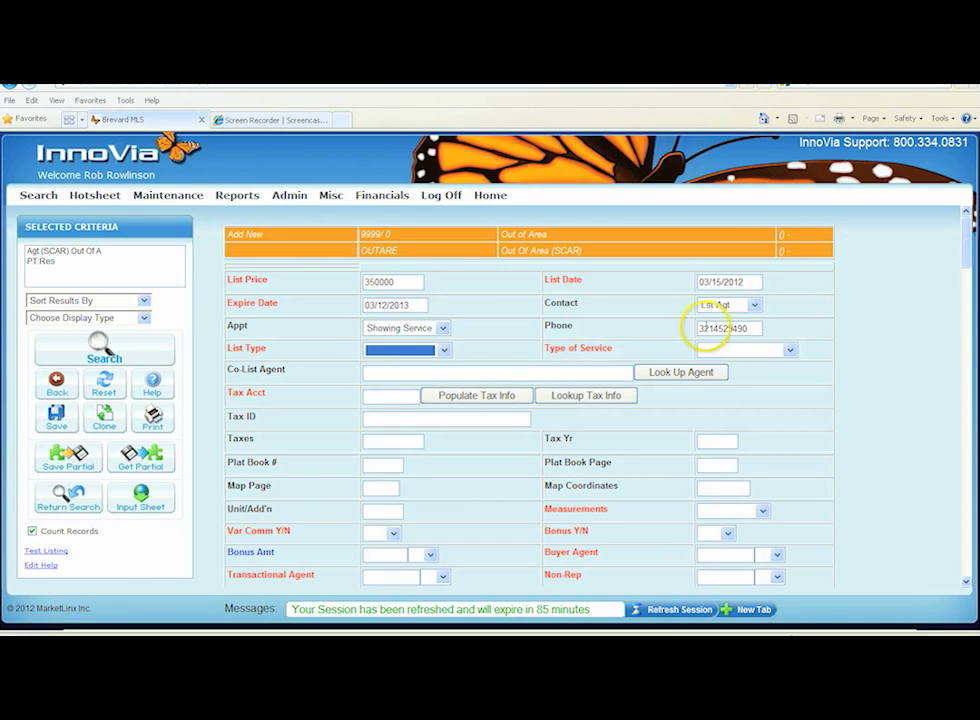
Set the list type to Exclusive Right and the type of service to Full
click(444, 350)
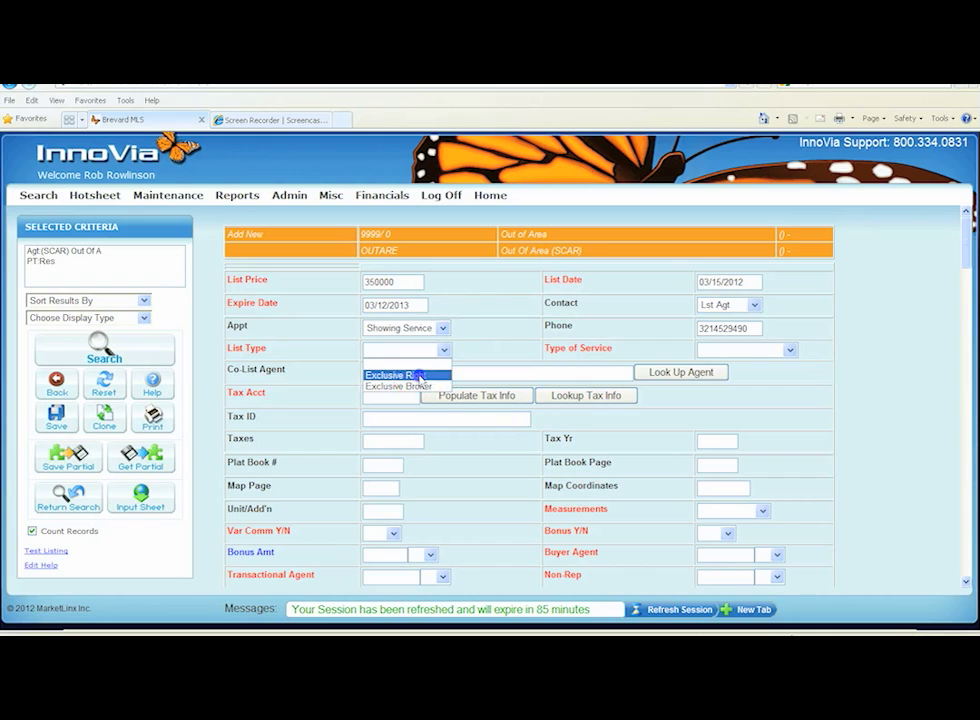
click(419, 376)
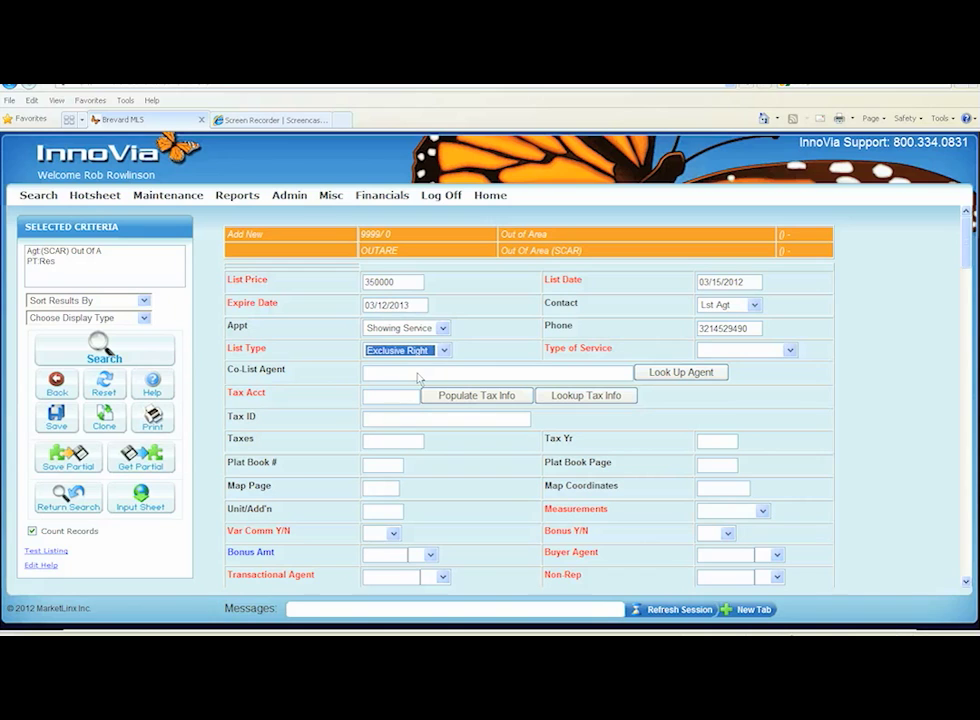
click(790, 351)
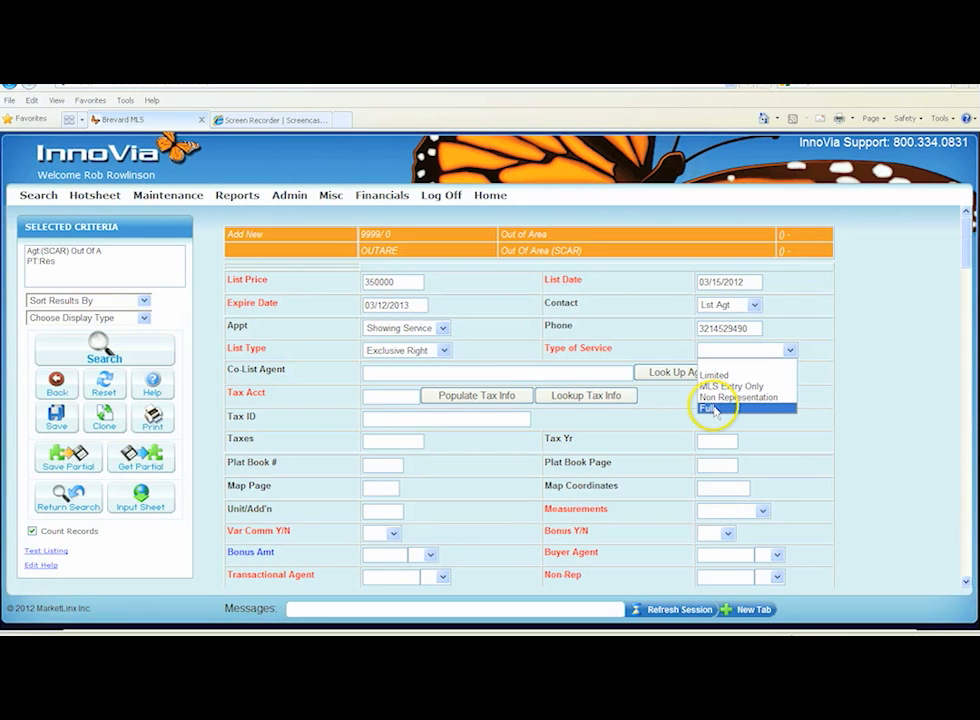
click(714, 410)
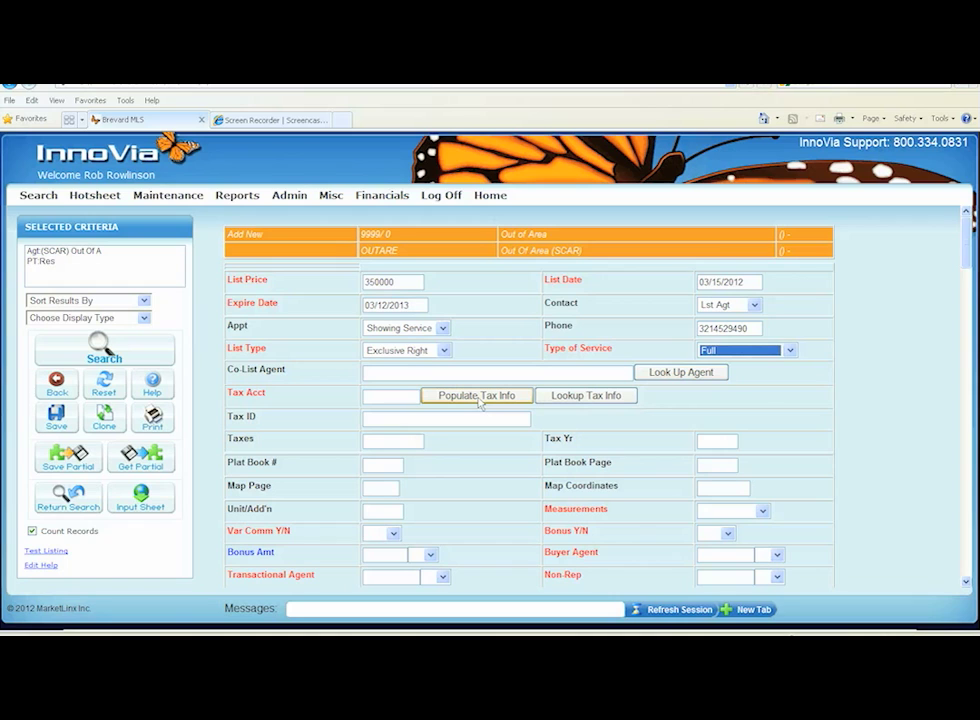
Open the tax info lookup and search the tax records by the owner's surname
click(580, 398)
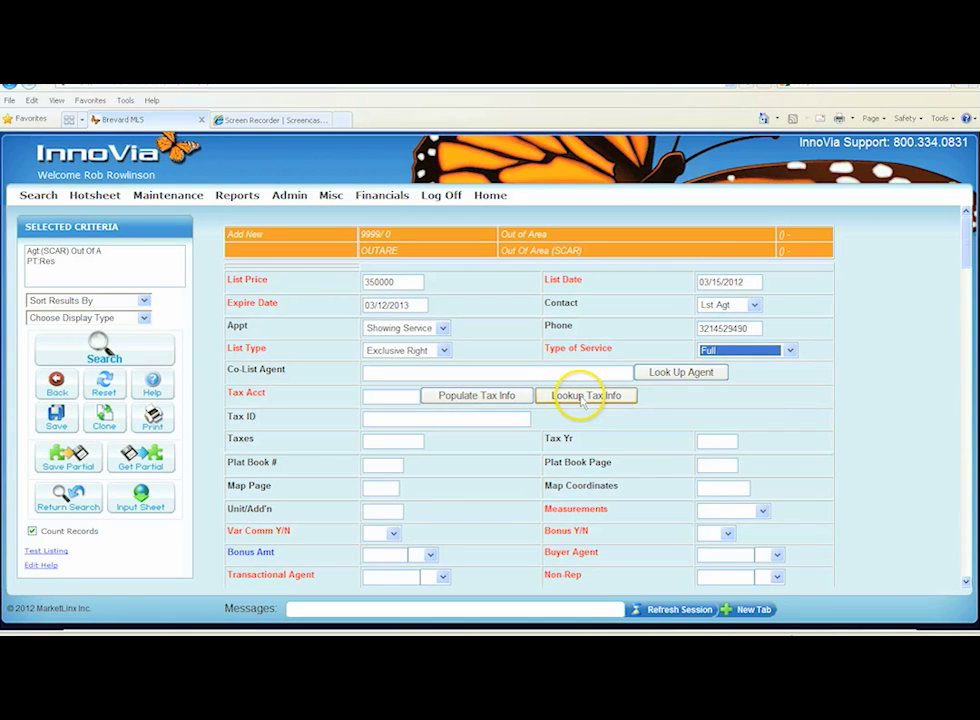
click(582, 396)
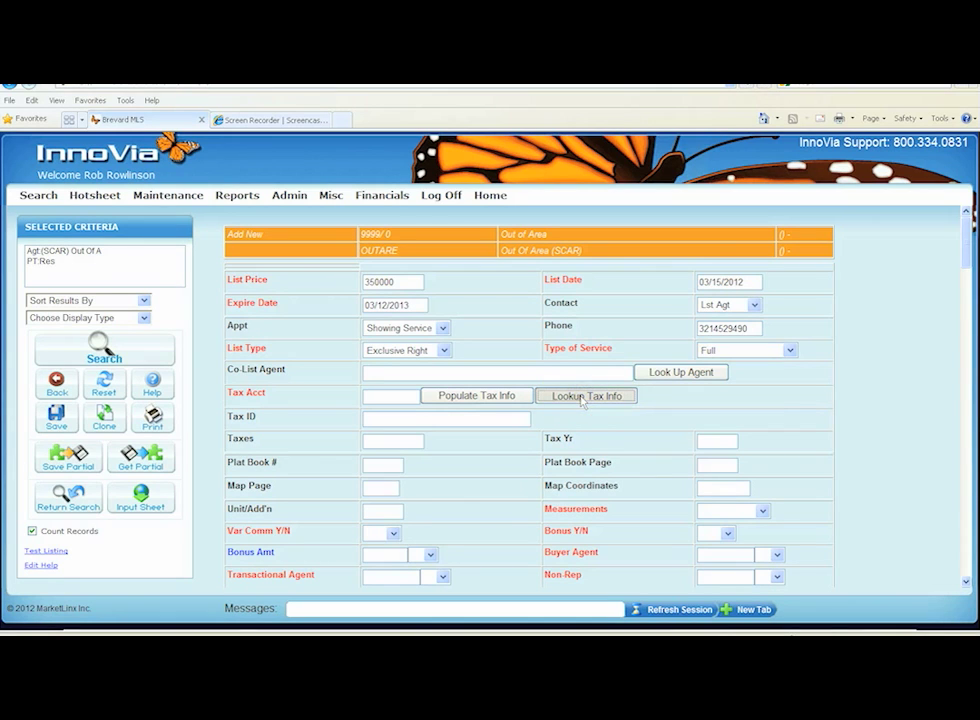
click(585, 396)
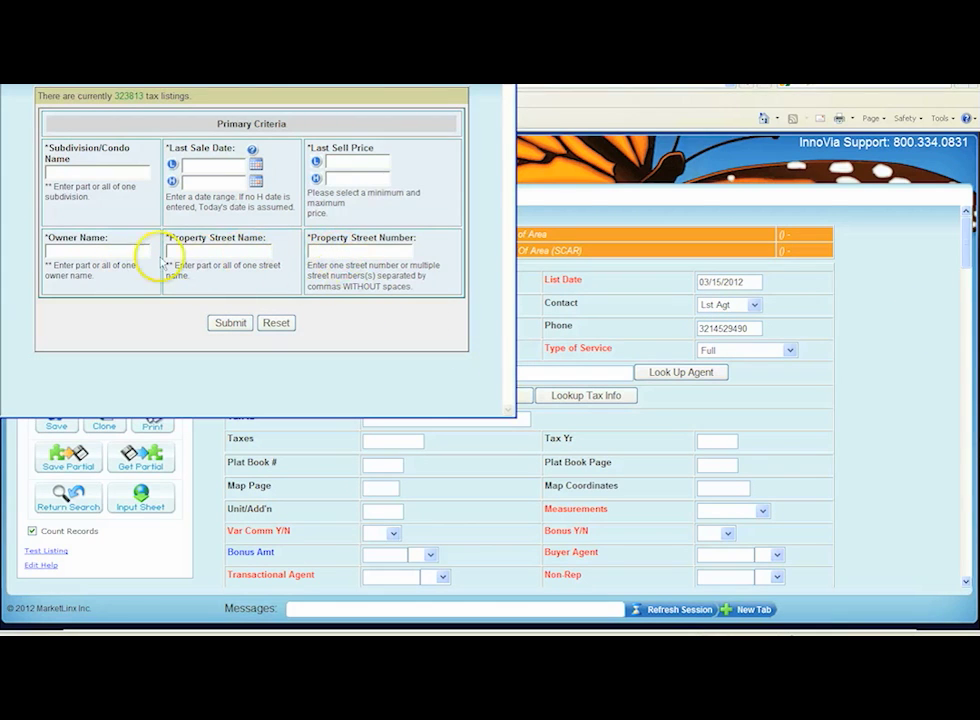
click(79, 250)
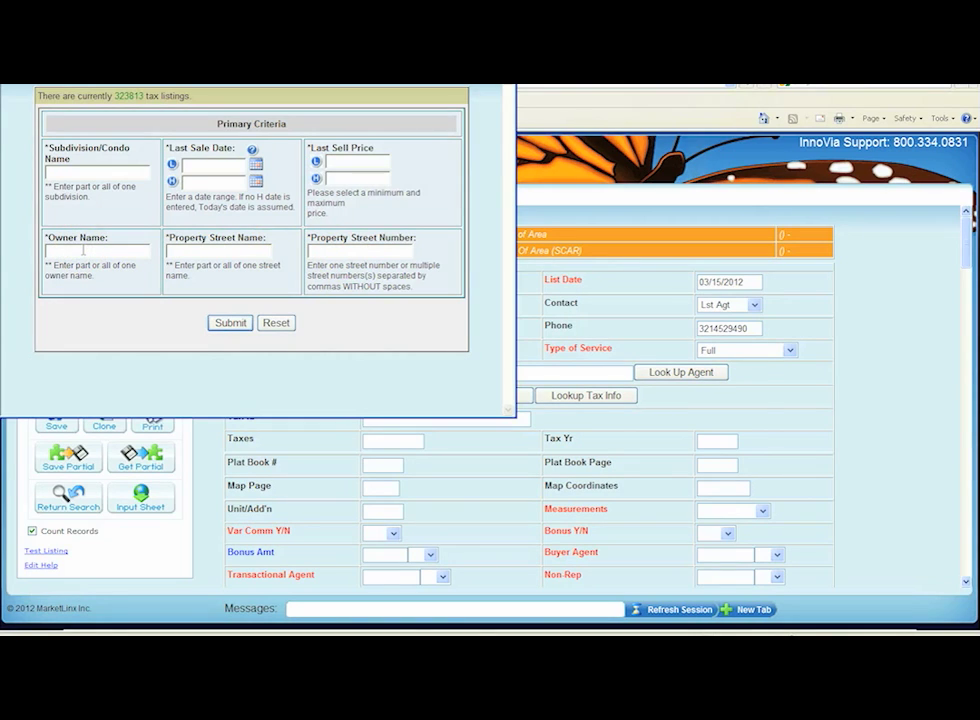
text(olcott)
click(229, 328)
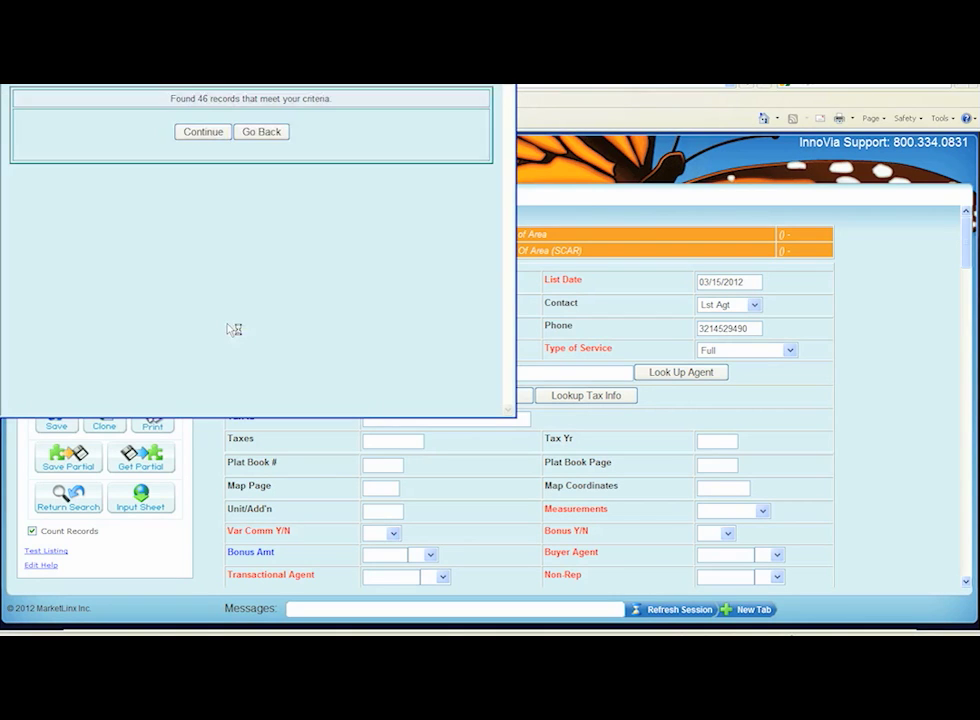
Continue to the matching tax records and pick the Parsons Add to Cocoa Beach parcel
click(201, 133)
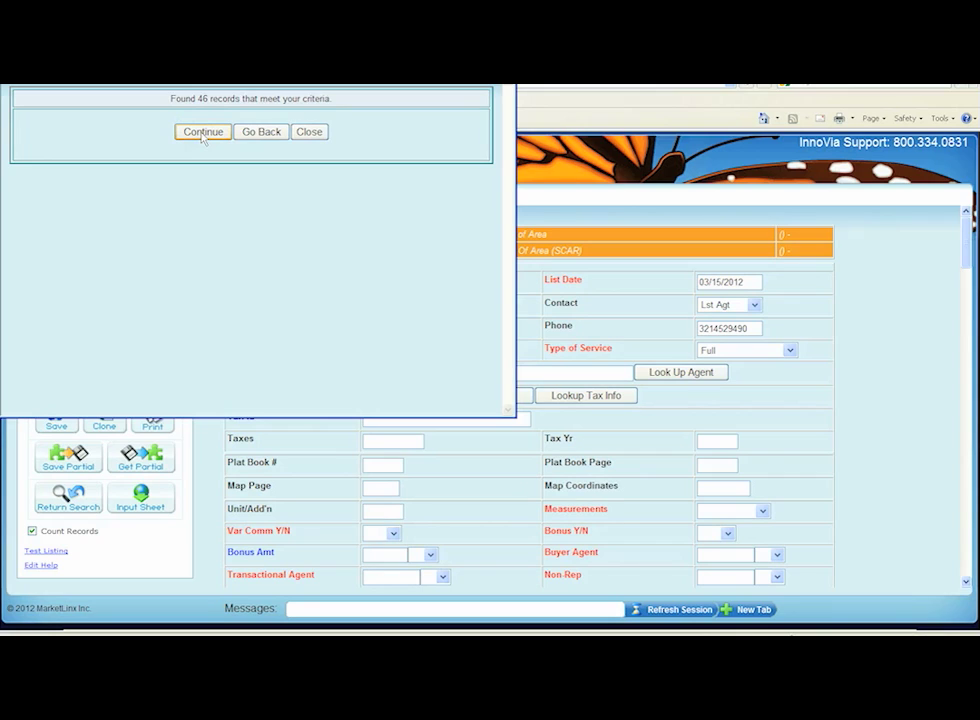
click(202, 136)
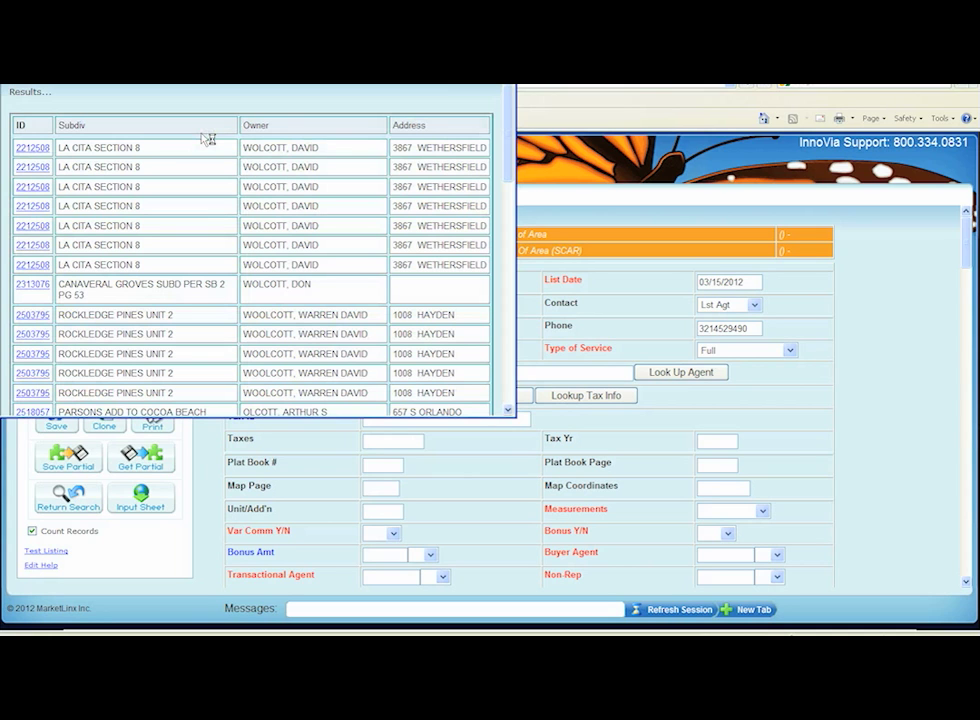
scroll(228, 244, down, 3)
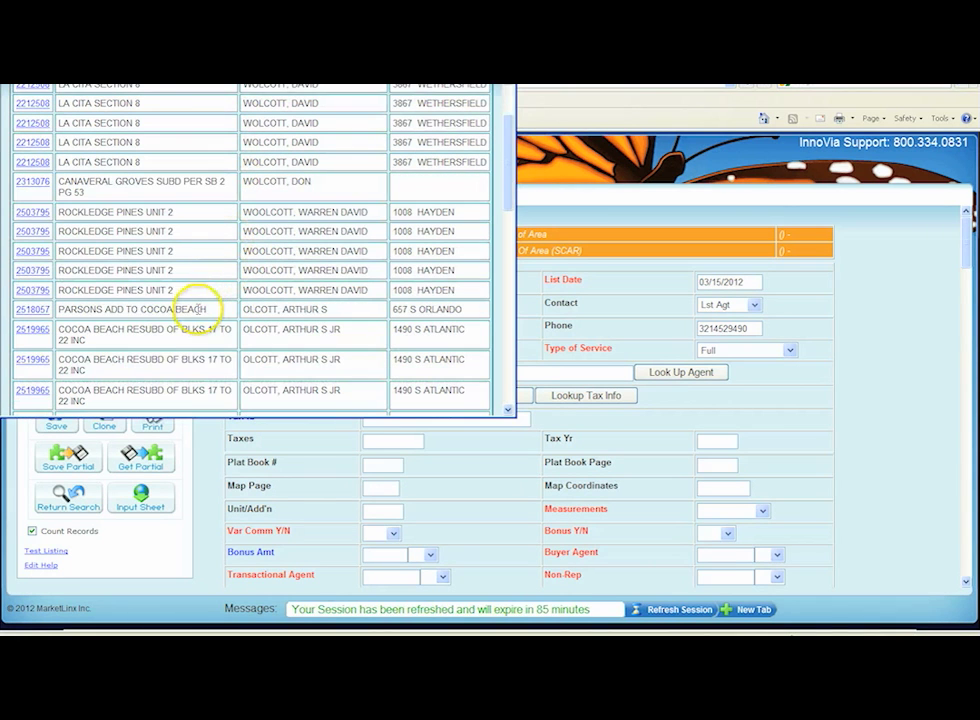
click(31, 310)
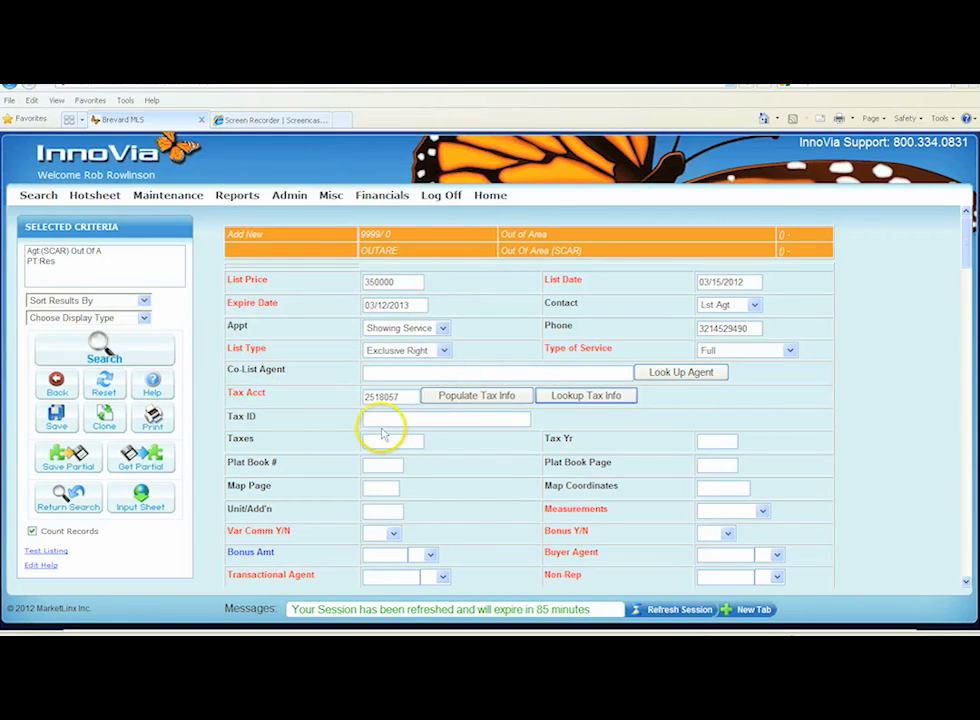
Populate the listing's tax and property fields from the selected tax record
click(463, 398)
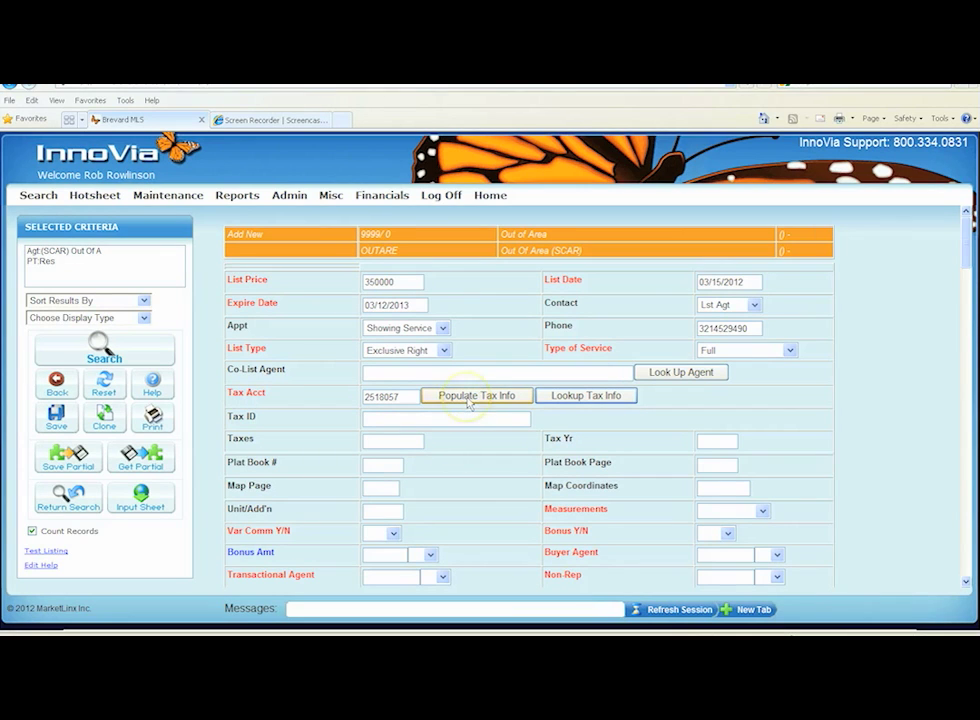
click(468, 398)
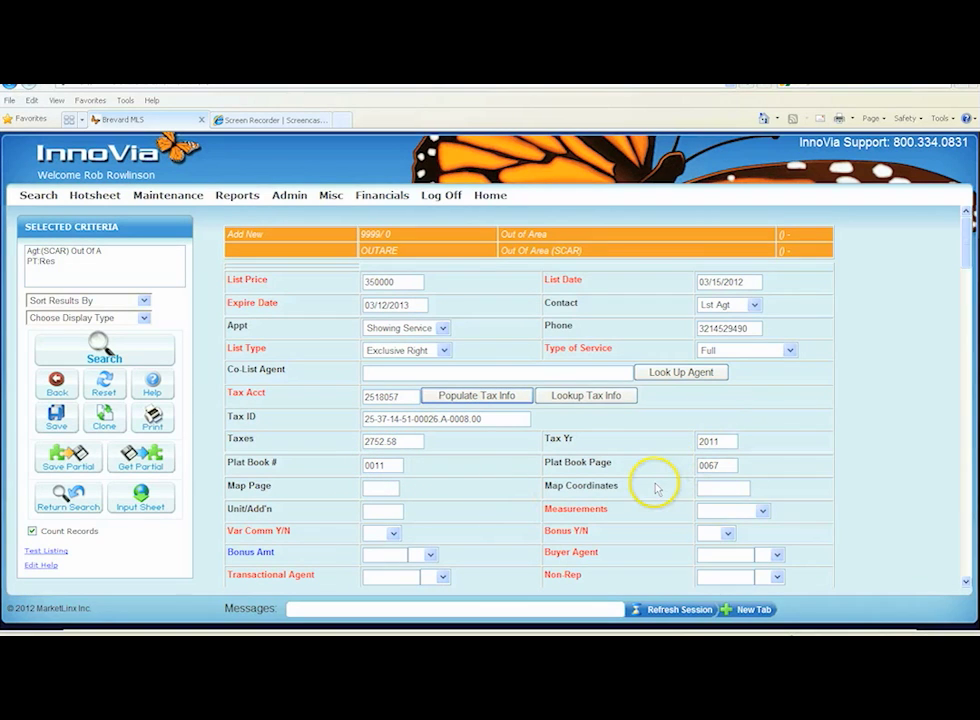
scroll(658, 488, down, 5)
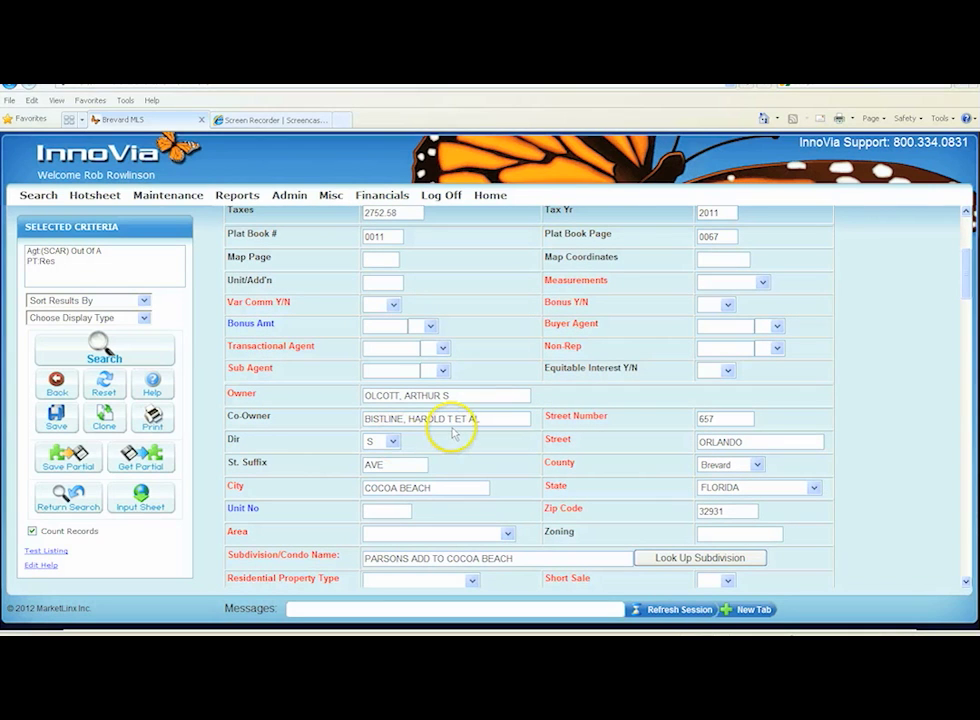
scroll(452, 432, down, 3)
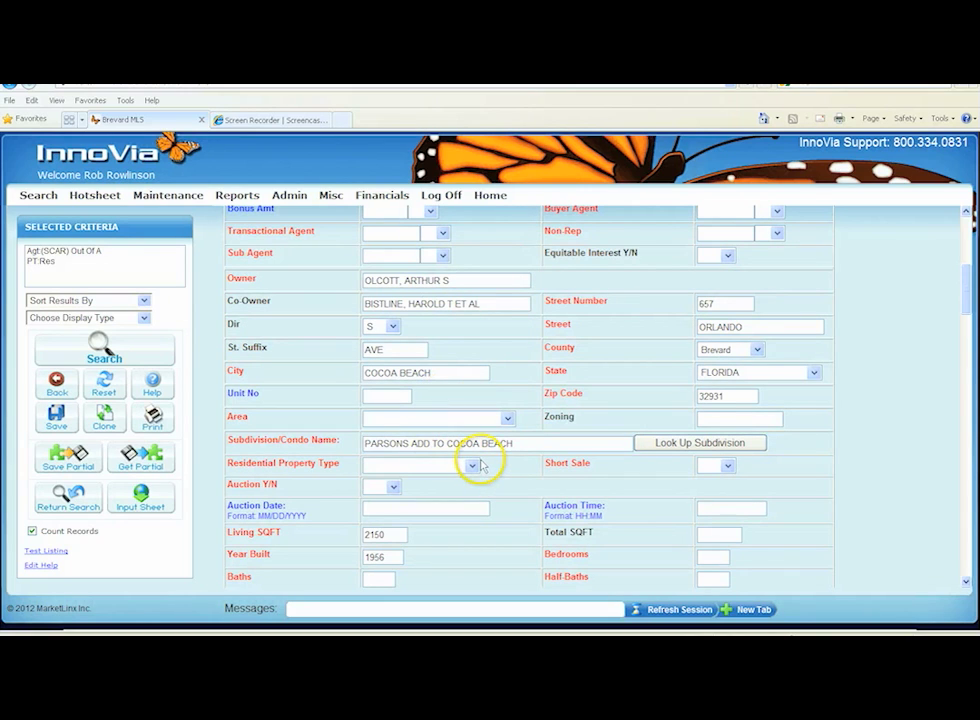
Review the imported tax fields and enter 123 as the map page number
scroll(480, 465, down, 6)
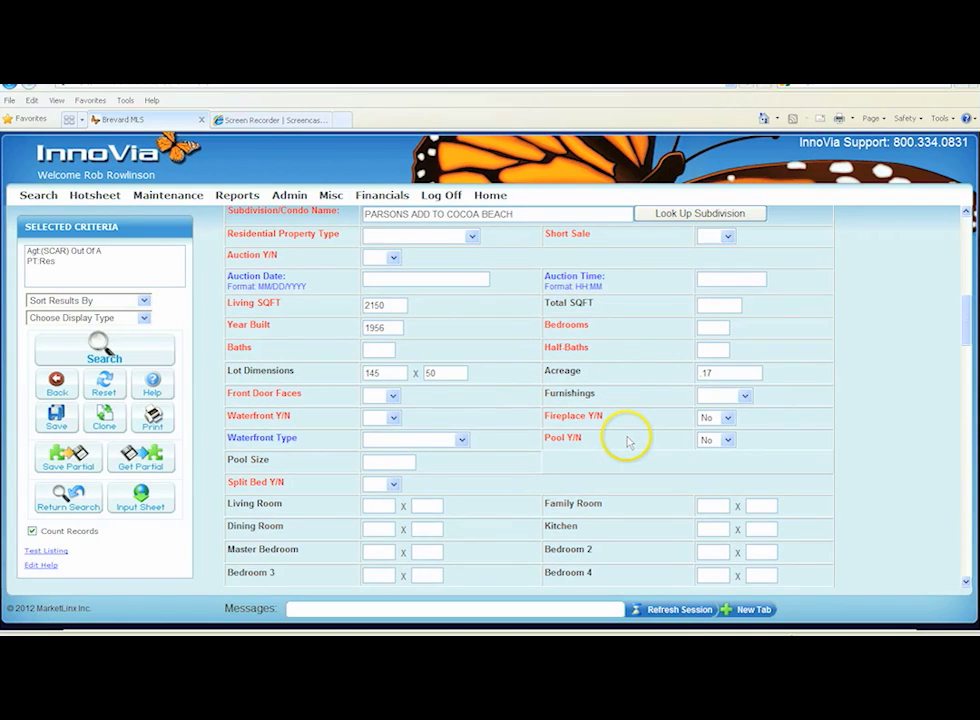
scroll(641, 350, up, 9)
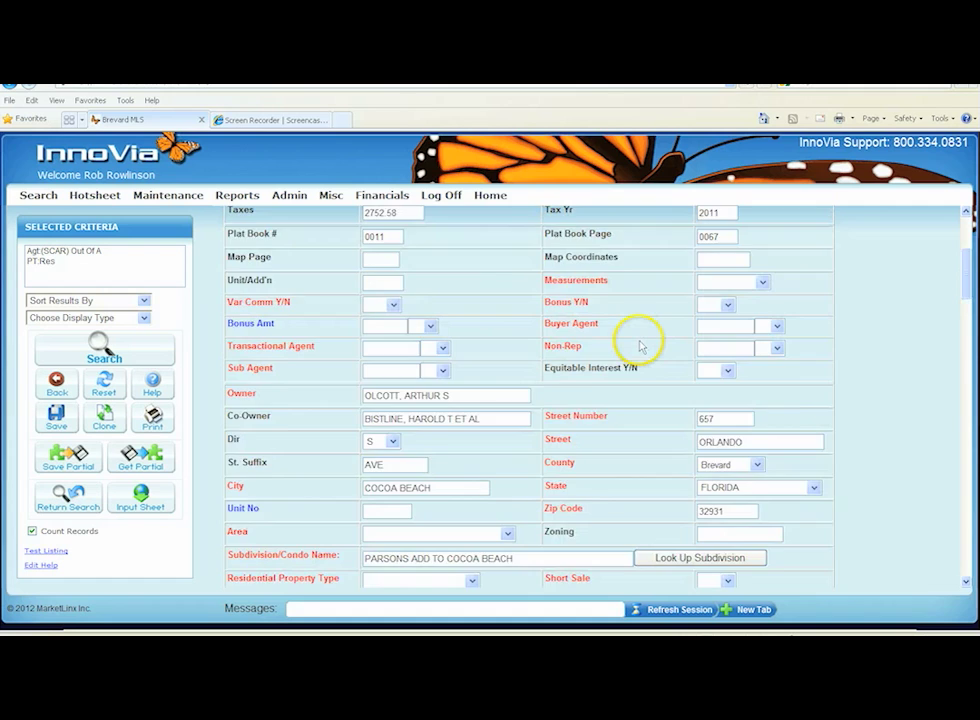
scroll(641, 350, up, 5)
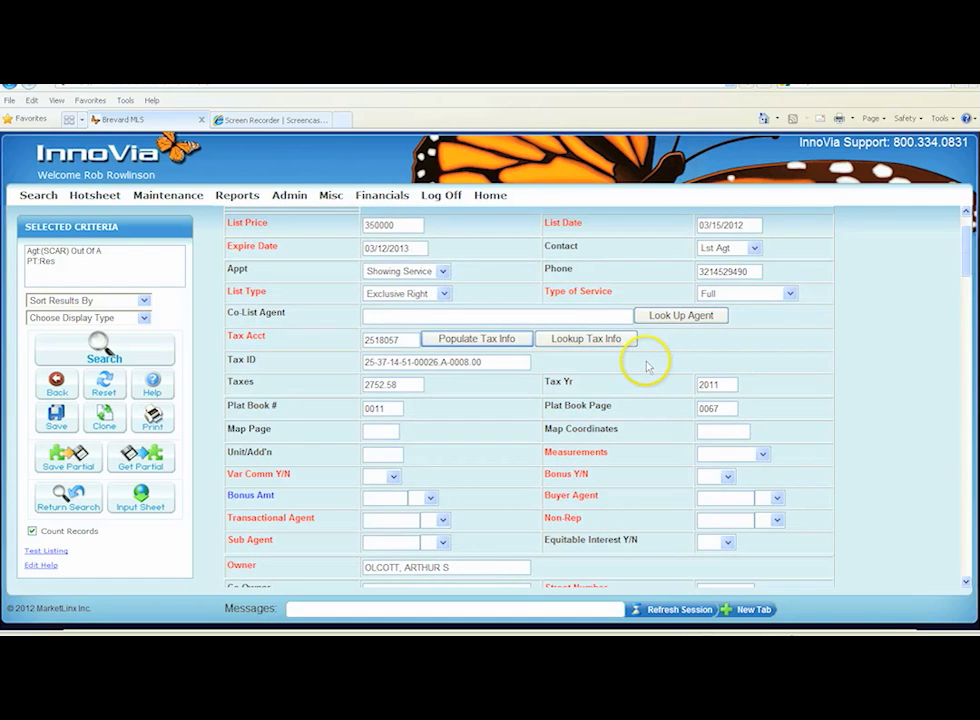
scroll(621, 345, up, 2)
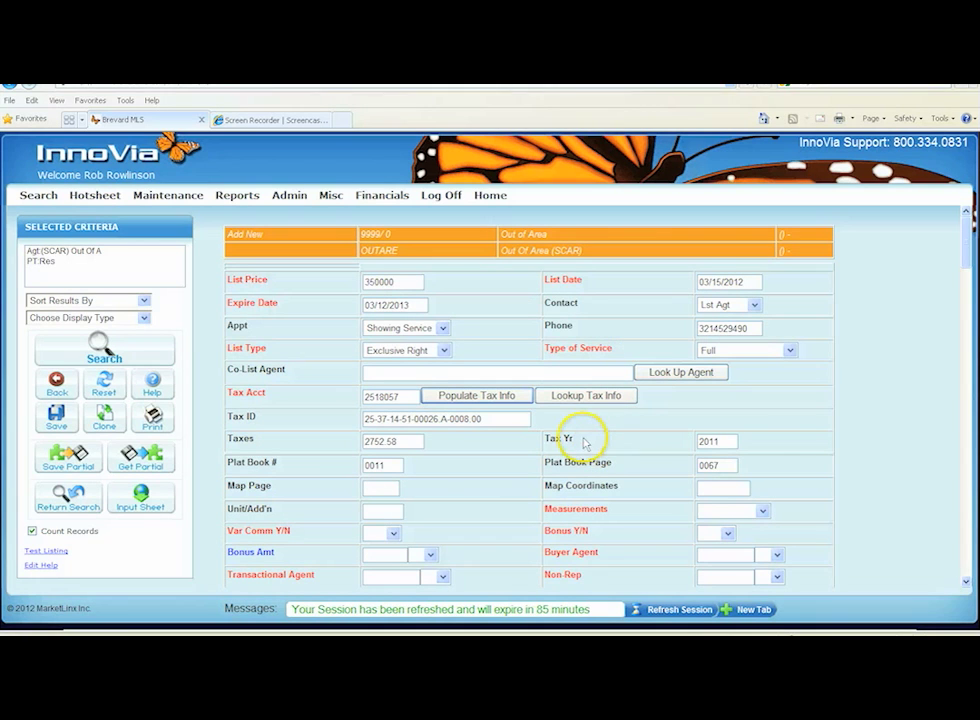
scroll(577, 440, down, 2)
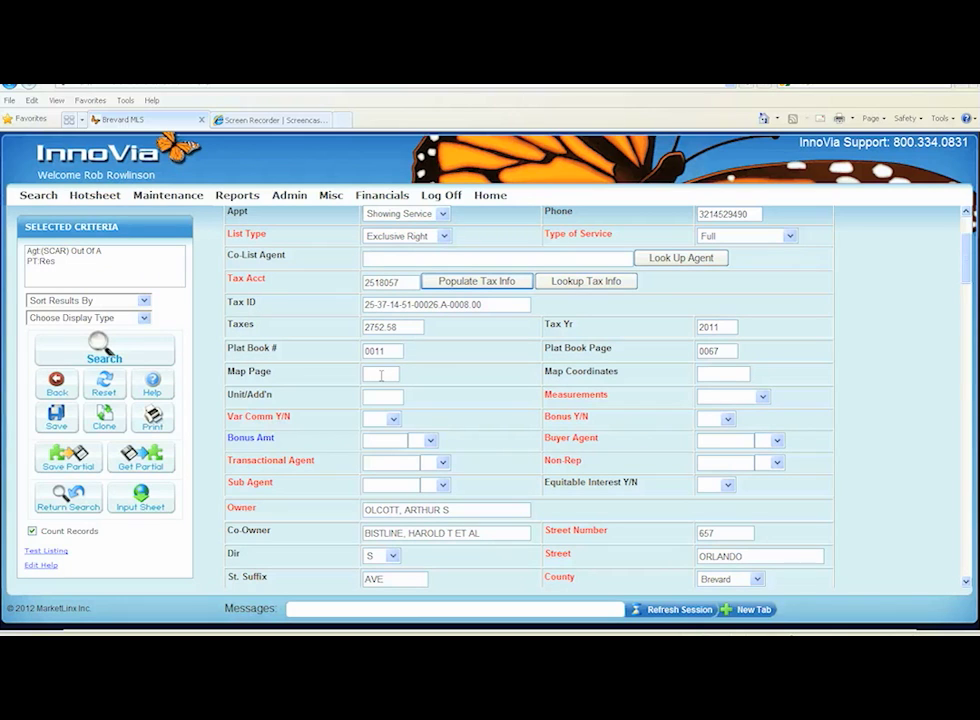
click(368, 375)
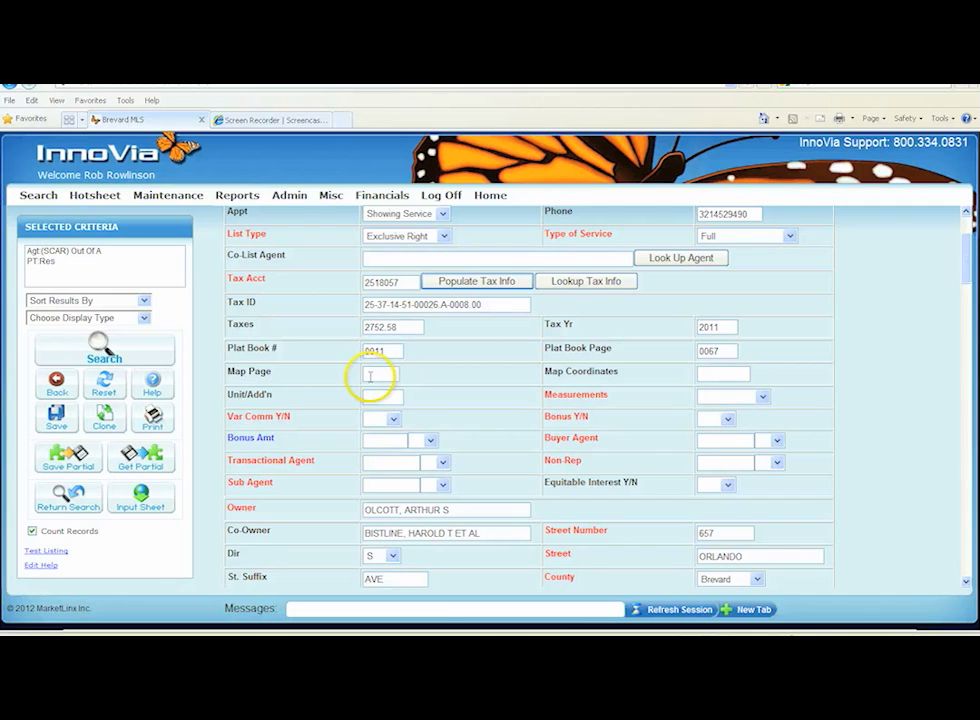
text(P13)
key(Tab)
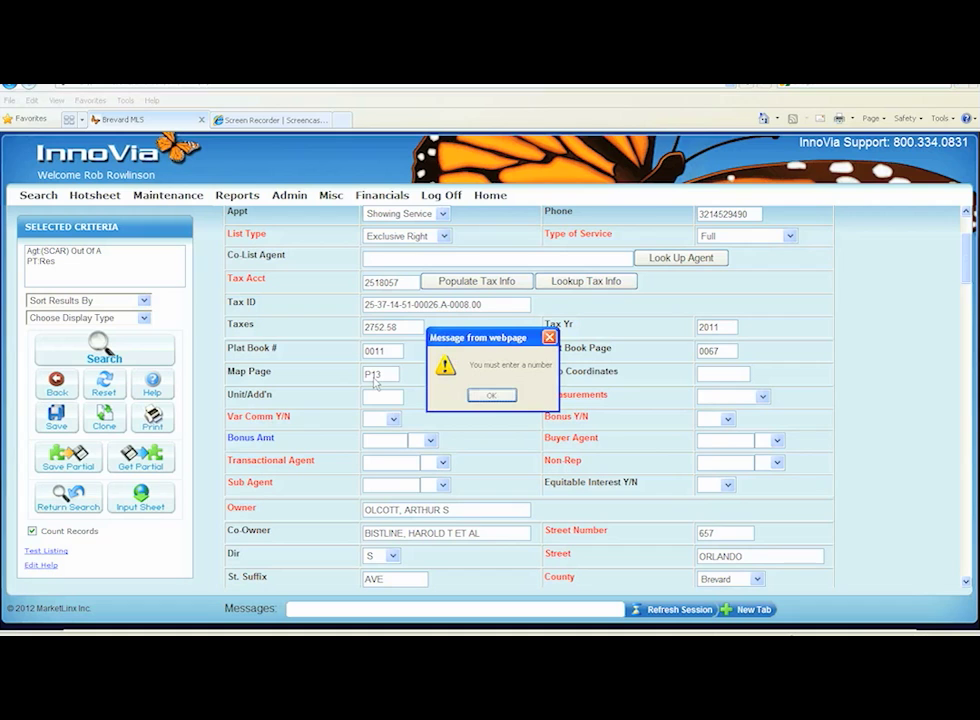
click(473, 394)
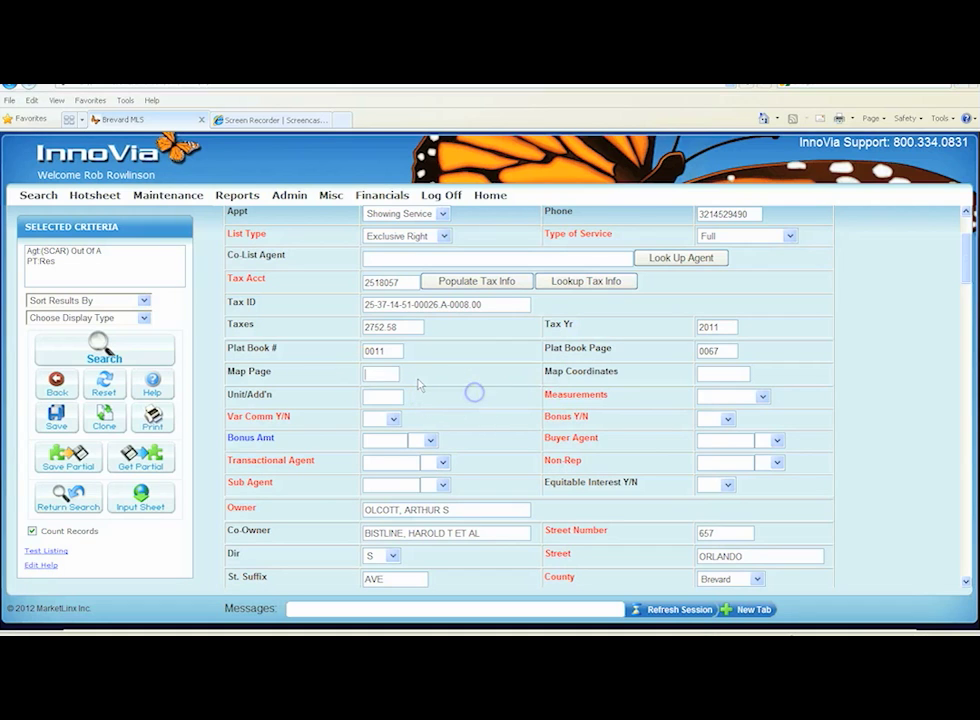
text(123)
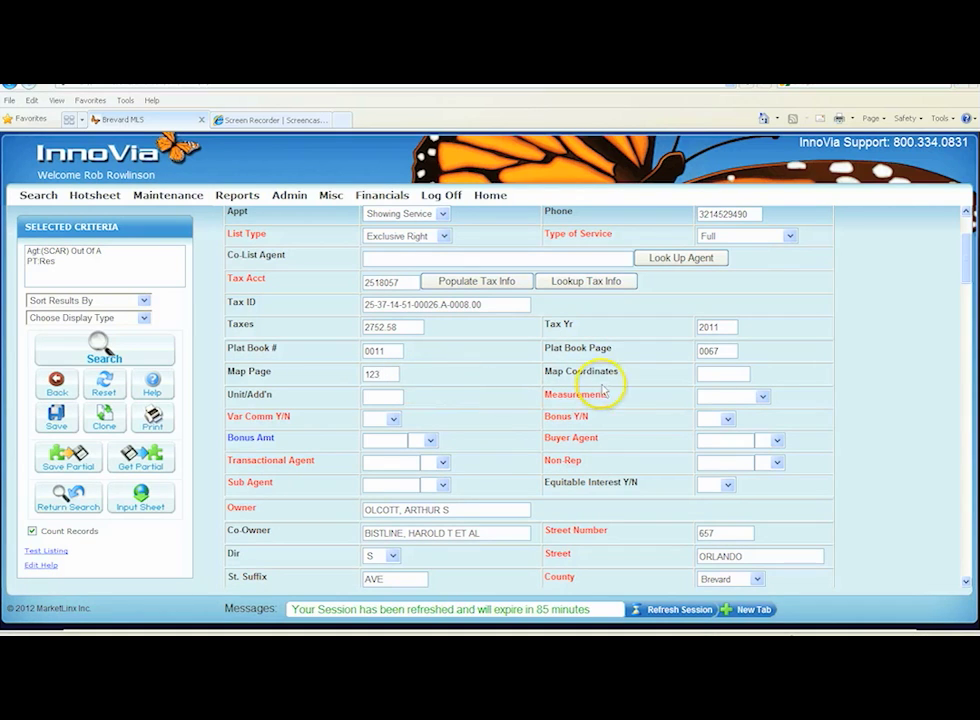
Enter P13 as the map coordinates and 123 as the unit/addition
click(710, 376)
text(P13)
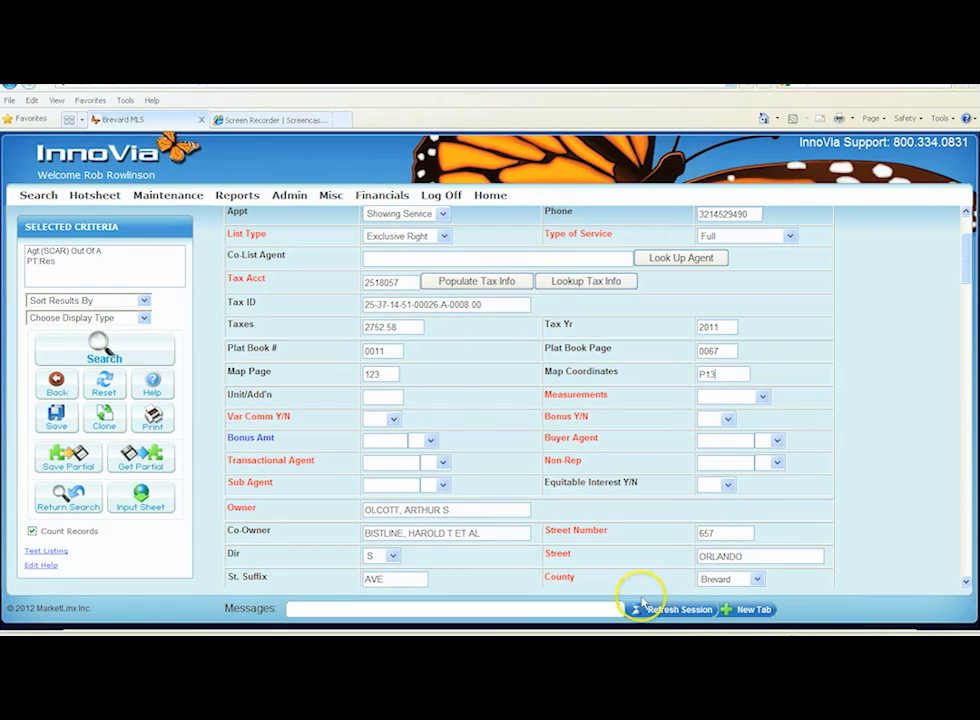
click(380, 397)
text(123)
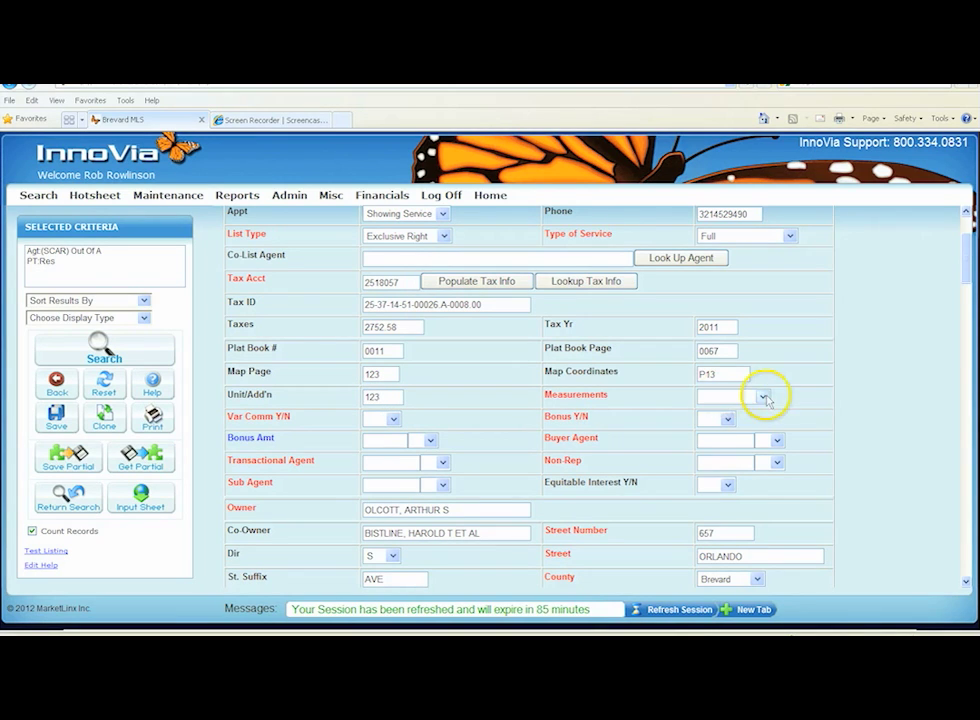
Set Measurements to Tax Rolls and Var Comm Y/N to Yes
click(764, 398)
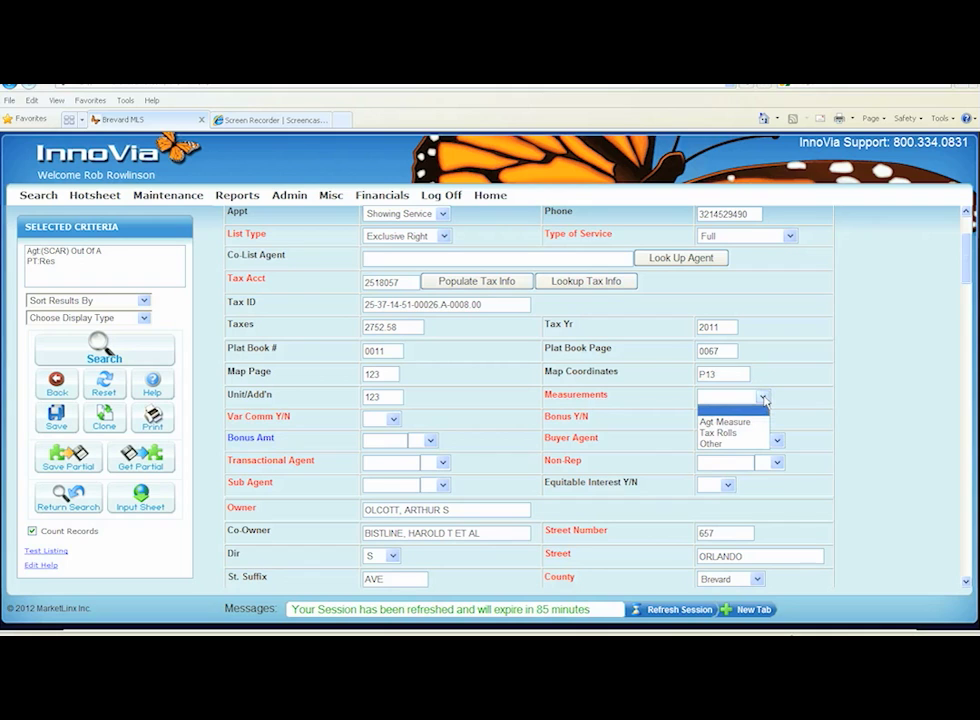
click(729, 434)
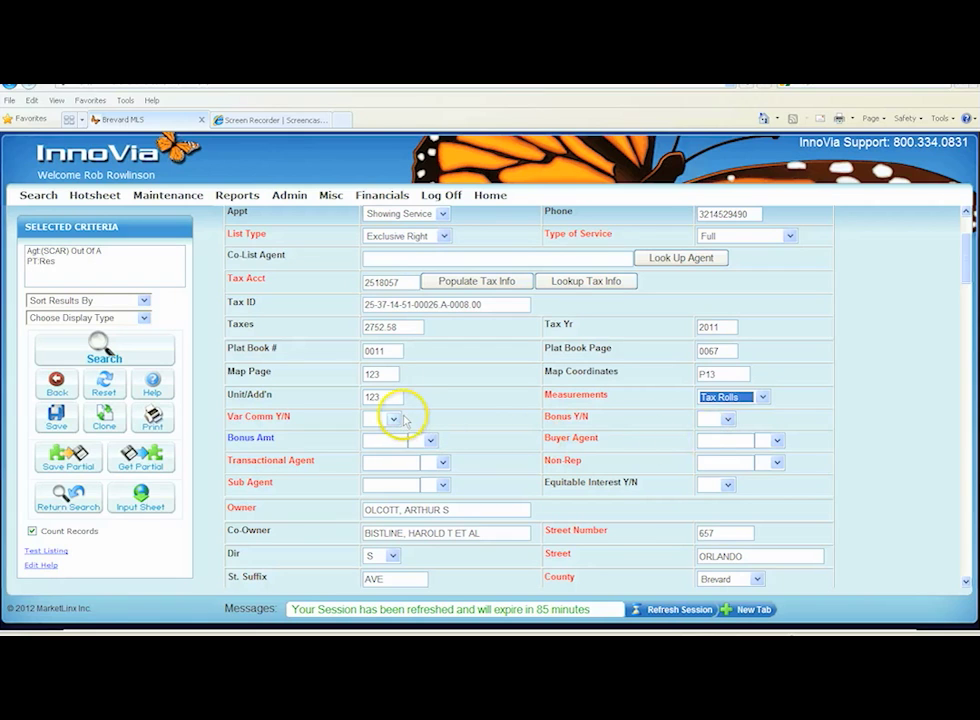
click(394, 420)
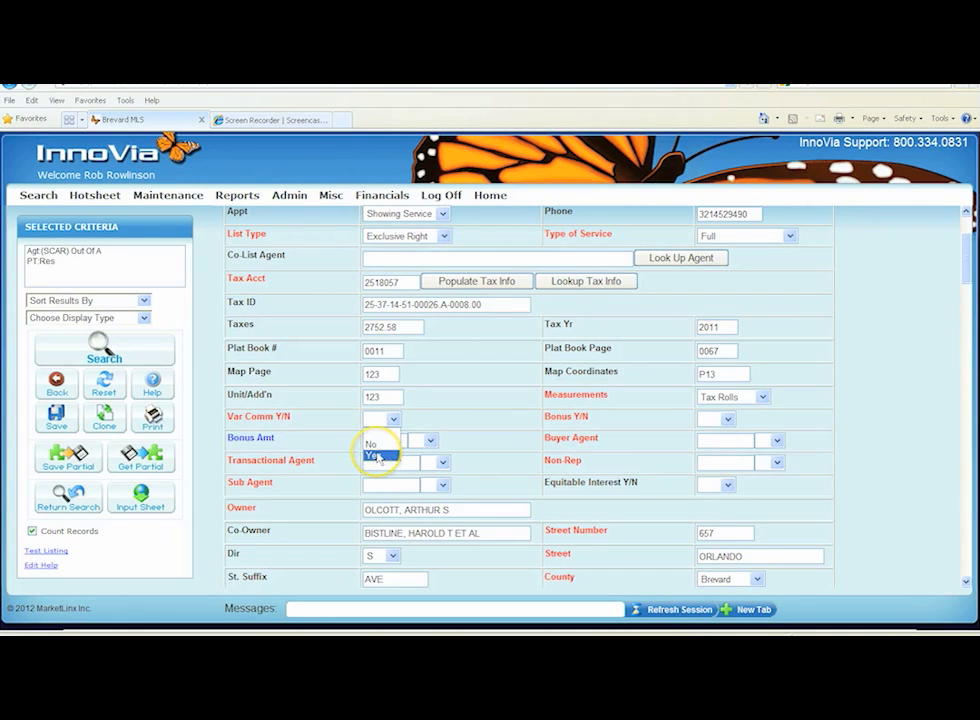
click(375, 456)
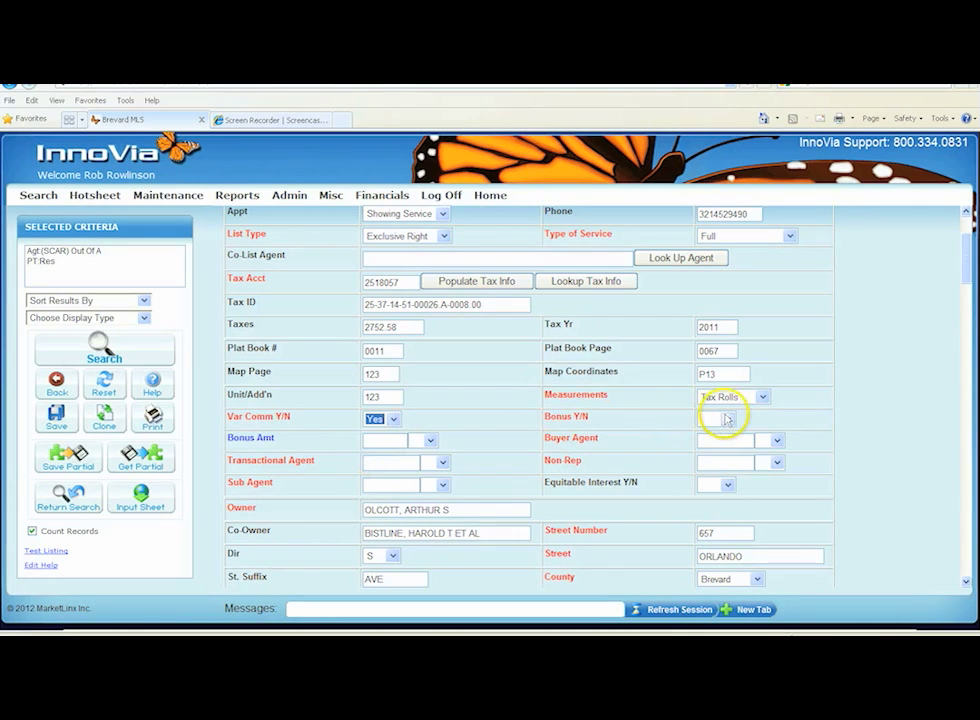
Set Bonus Y/N to Yes and the bonus amount to 1000 in dollars
click(728, 422)
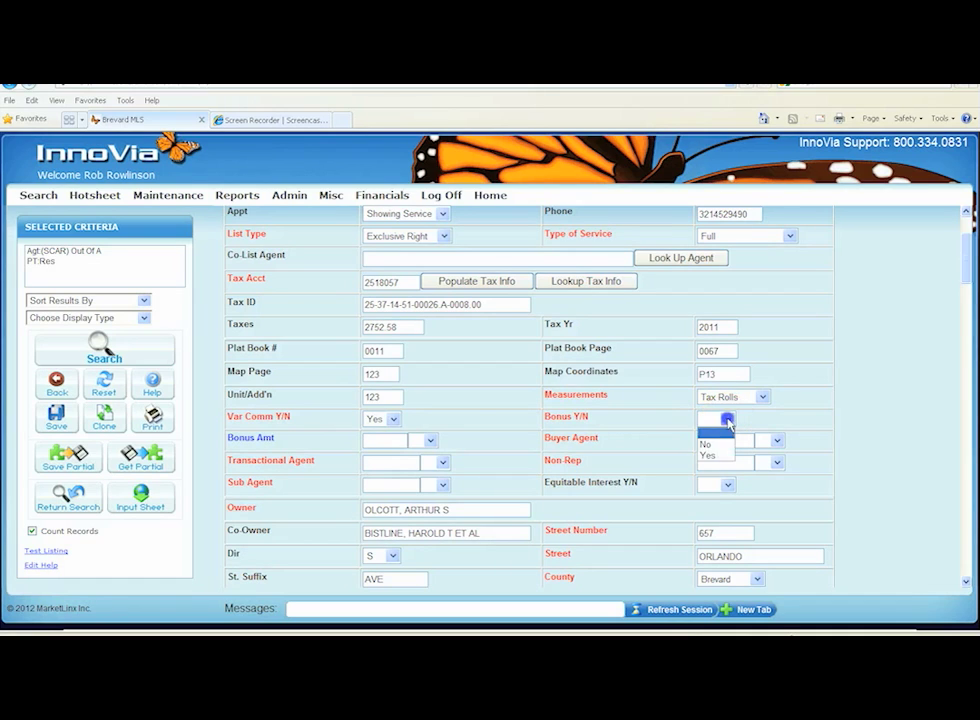
click(710, 456)
click(378, 441)
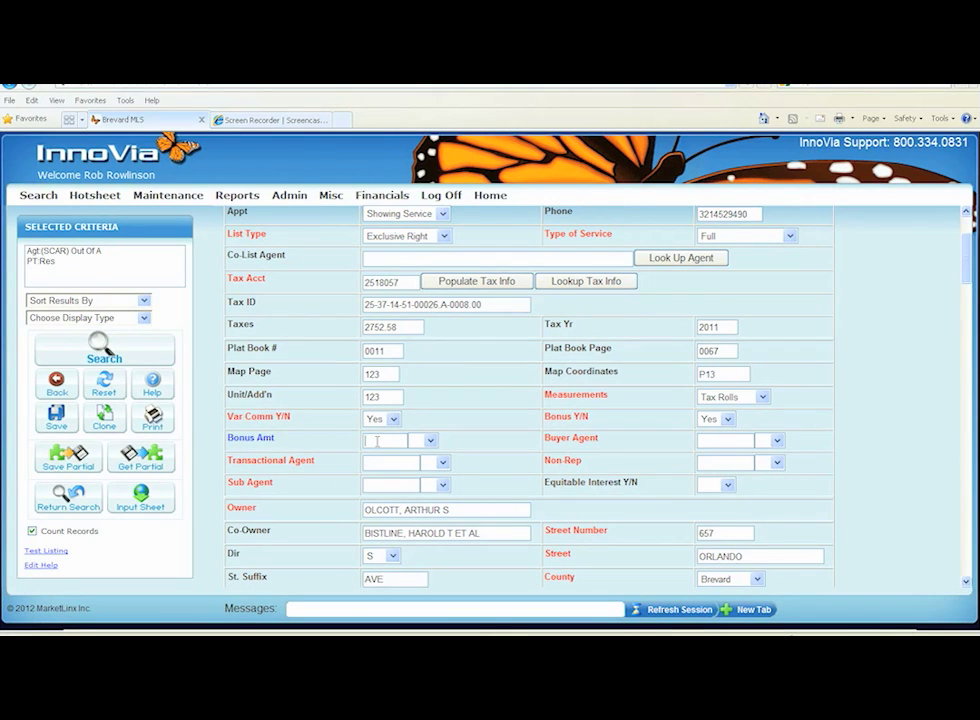
click(377, 441)
text(1000)
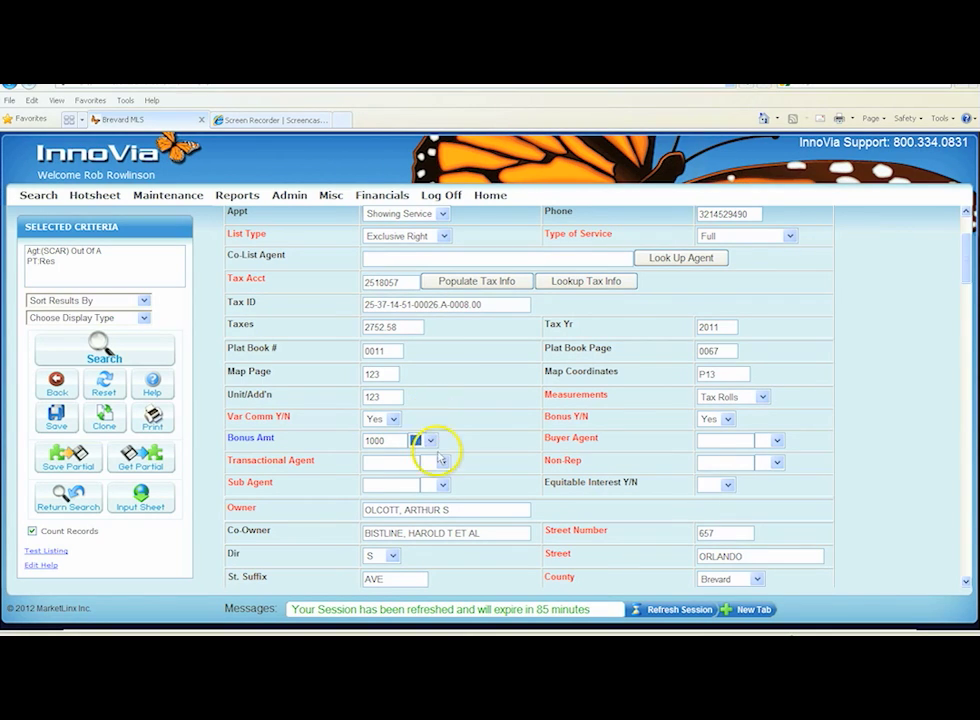
click(430, 441)
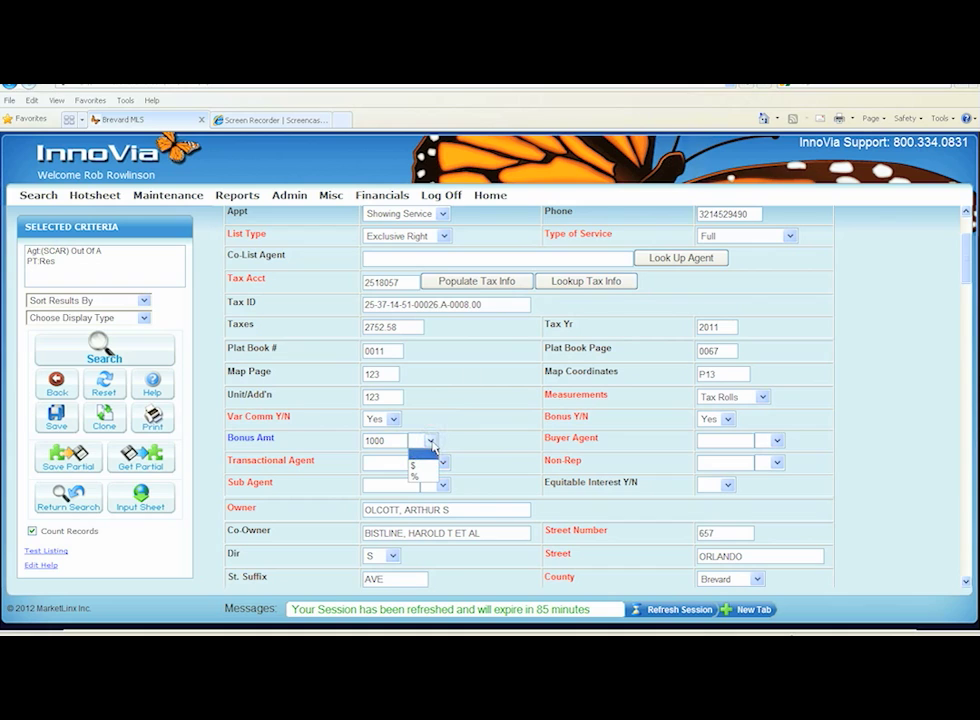
click(414, 465)
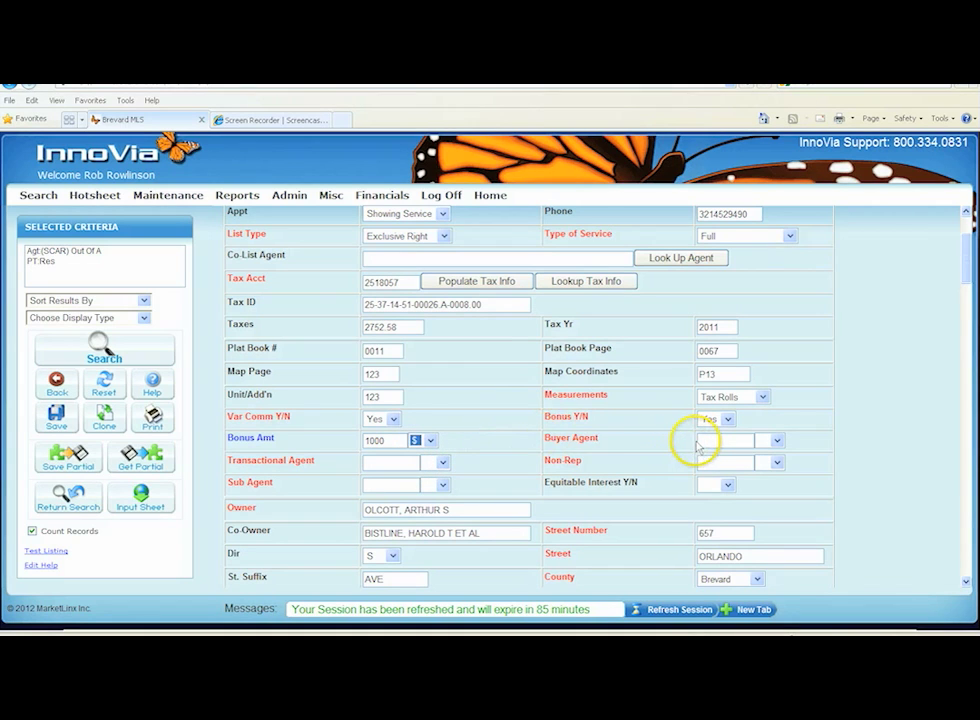
Set the buyer agent commission to 2 %
click(713, 441)
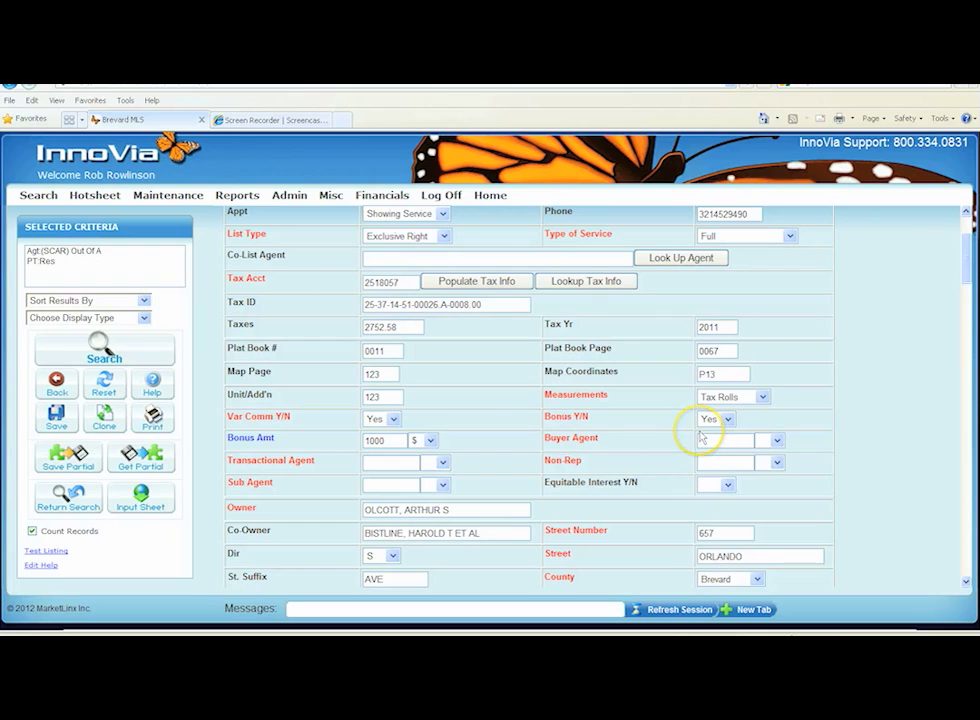
text(2)
click(778, 442)
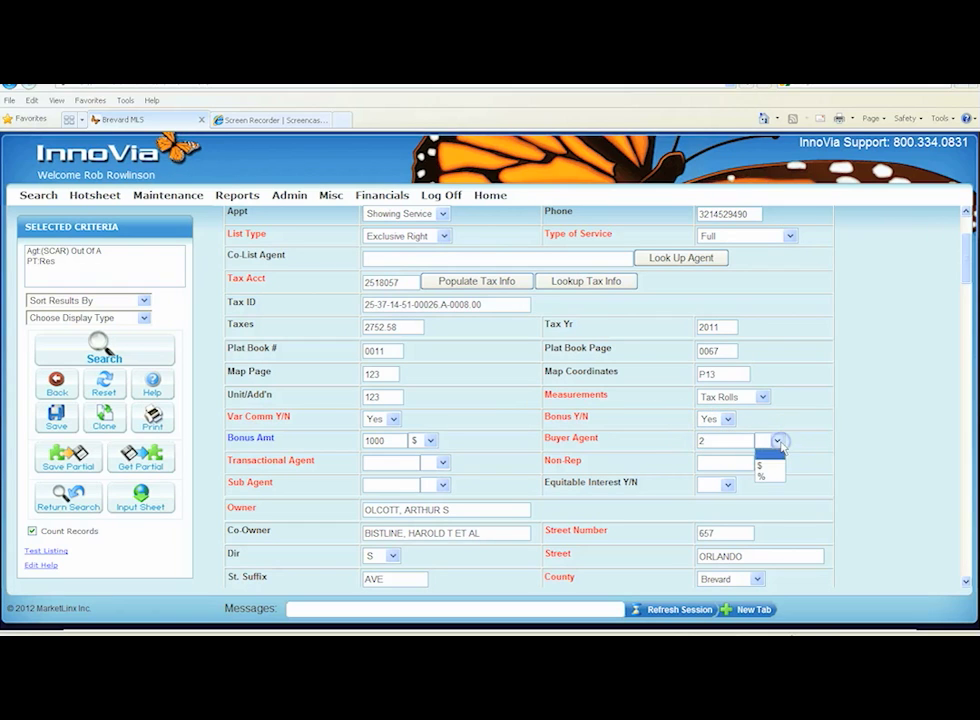
click(762, 476)
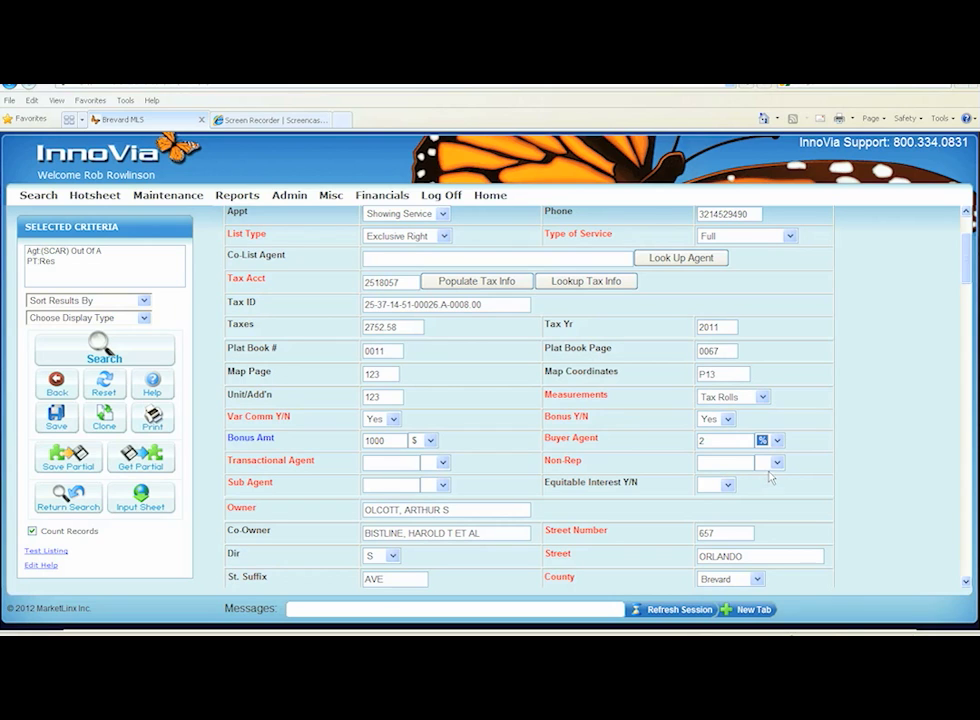
Set the transactional agent commission to 3 %
click(383, 464)
text(3)
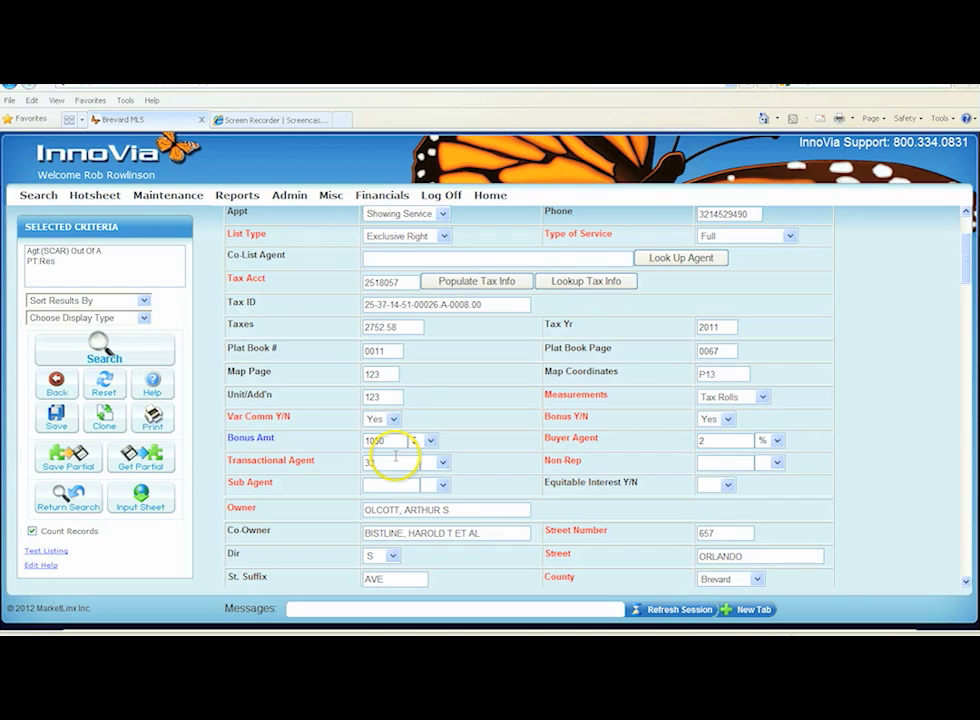
click(443, 463)
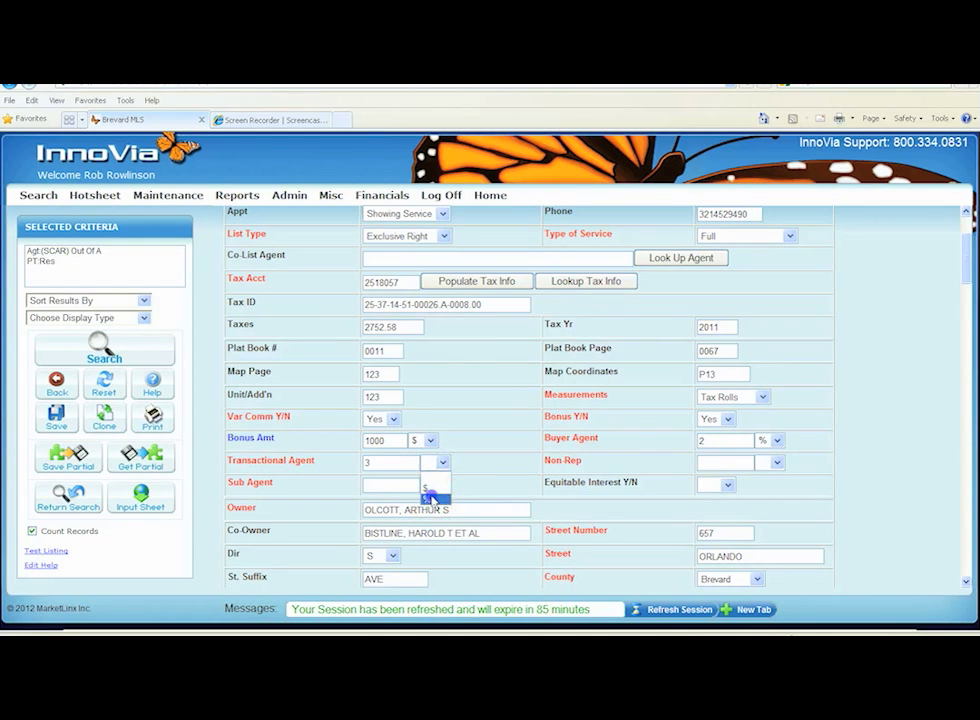
click(432, 497)
Set the non-rep commission to 2 %
click(704, 462)
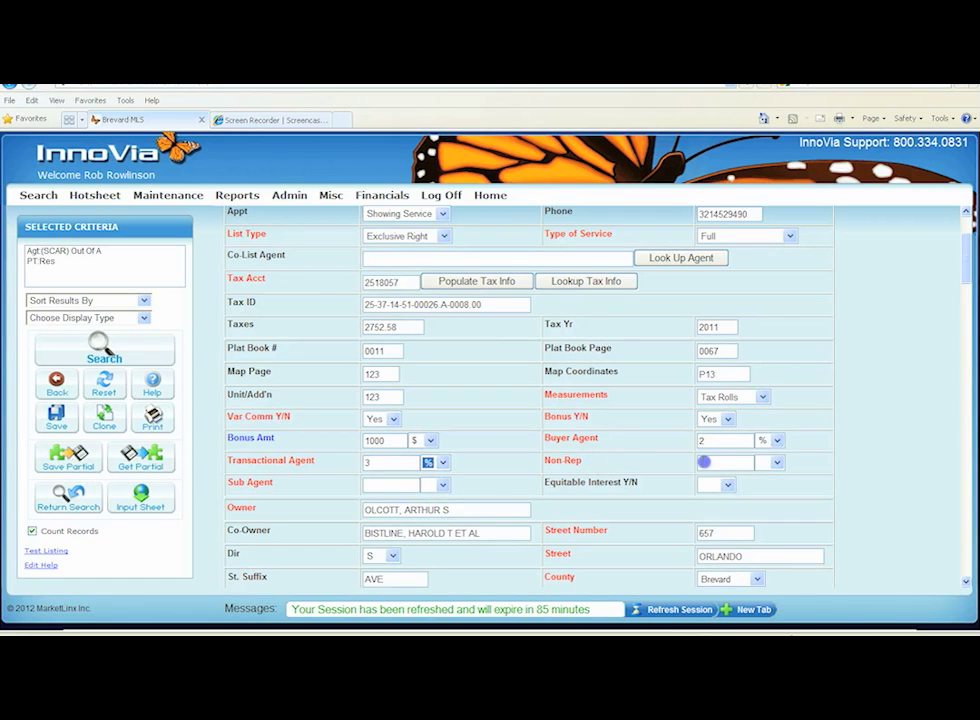
text(2)
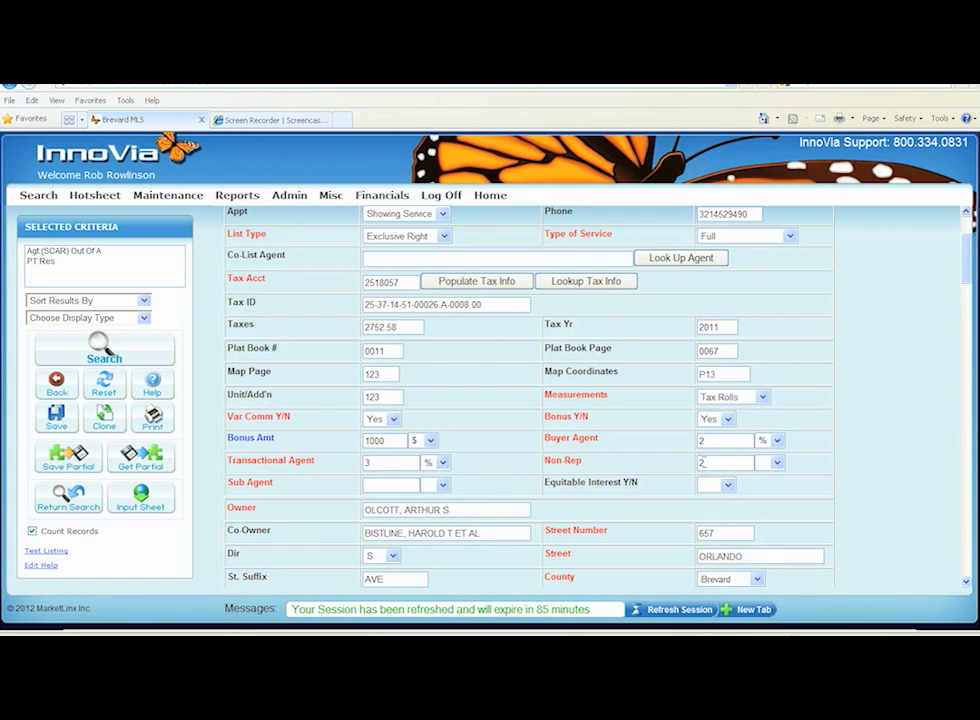
click(777, 462)
click(767, 496)
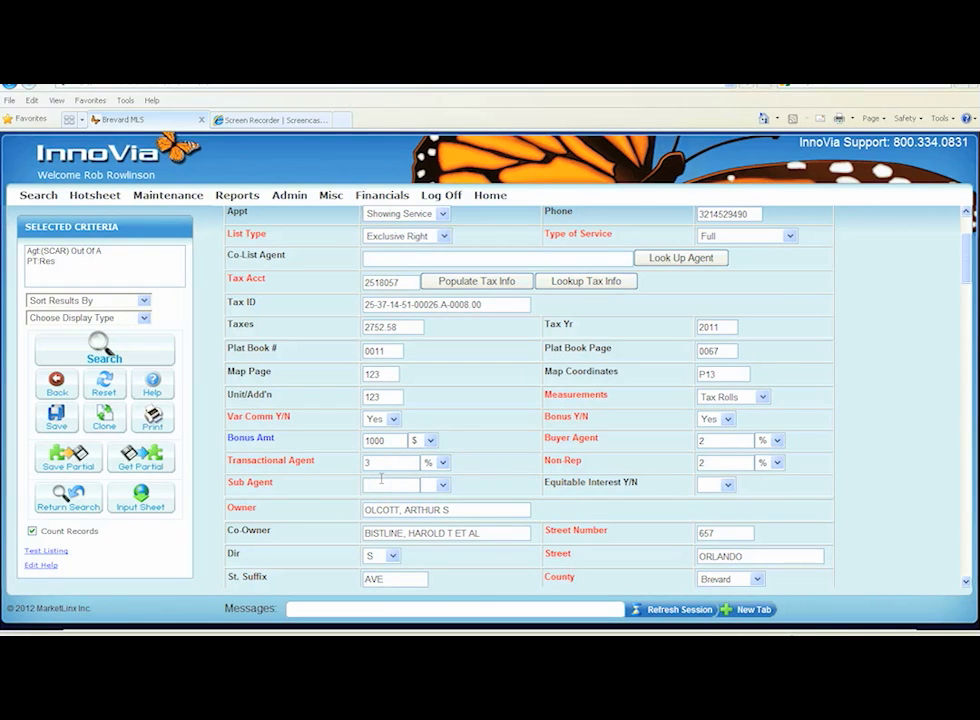
Set the sub agent commission unit to % and Equitable Interest Y/N to Yes
click(443, 485)
click(437, 521)
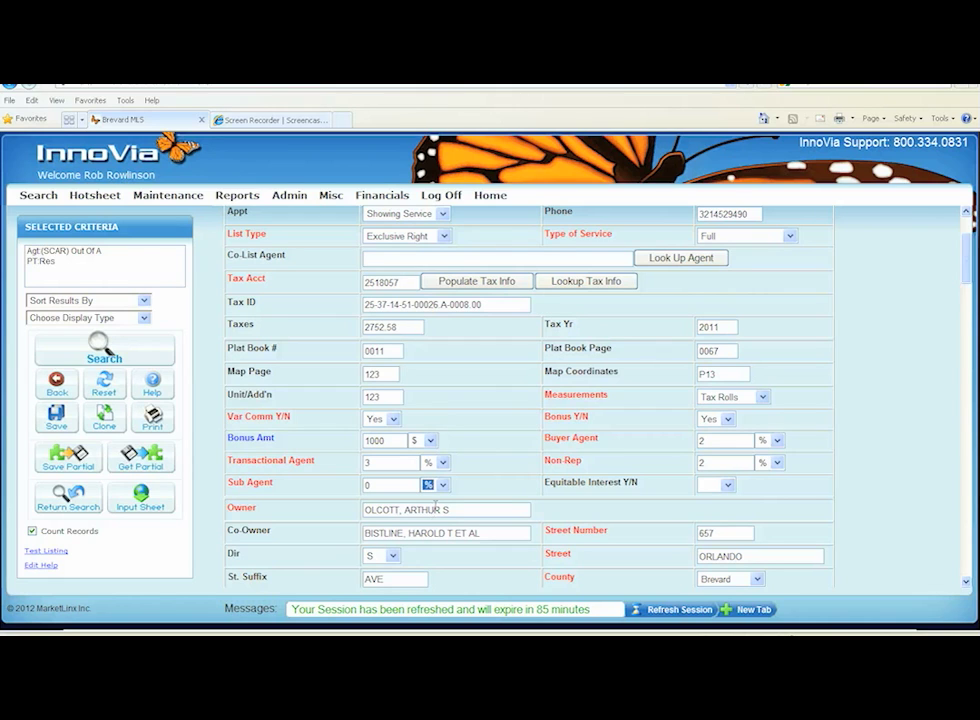
click(728, 486)
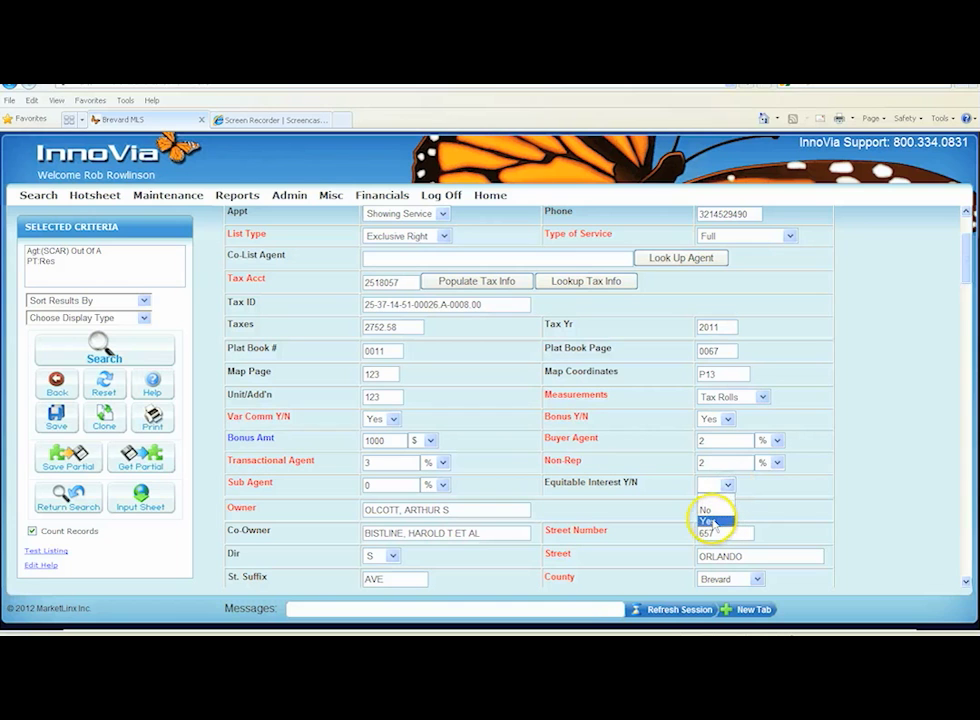
click(713, 523)
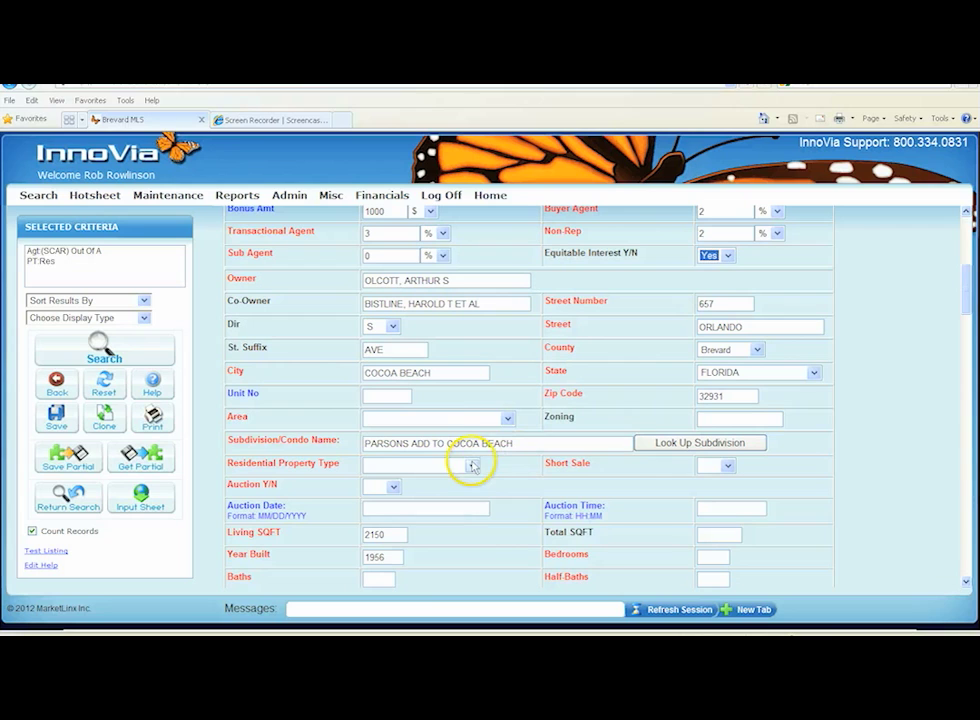
Choose 272 Cocoa Beach as the area and enter RU as the zoning
click(508, 418)
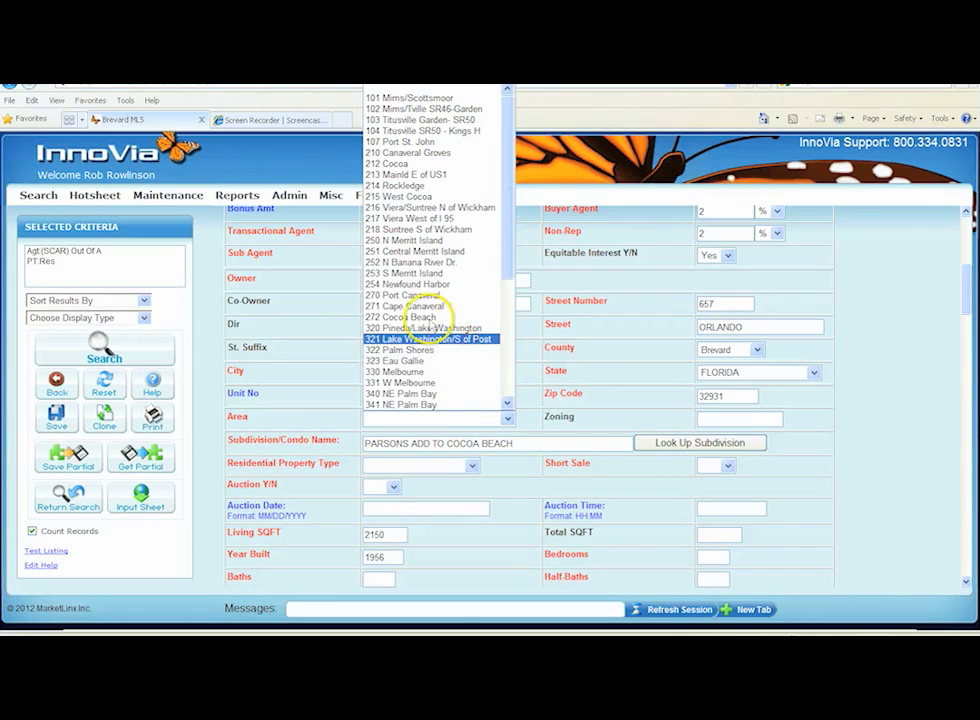
click(440, 317)
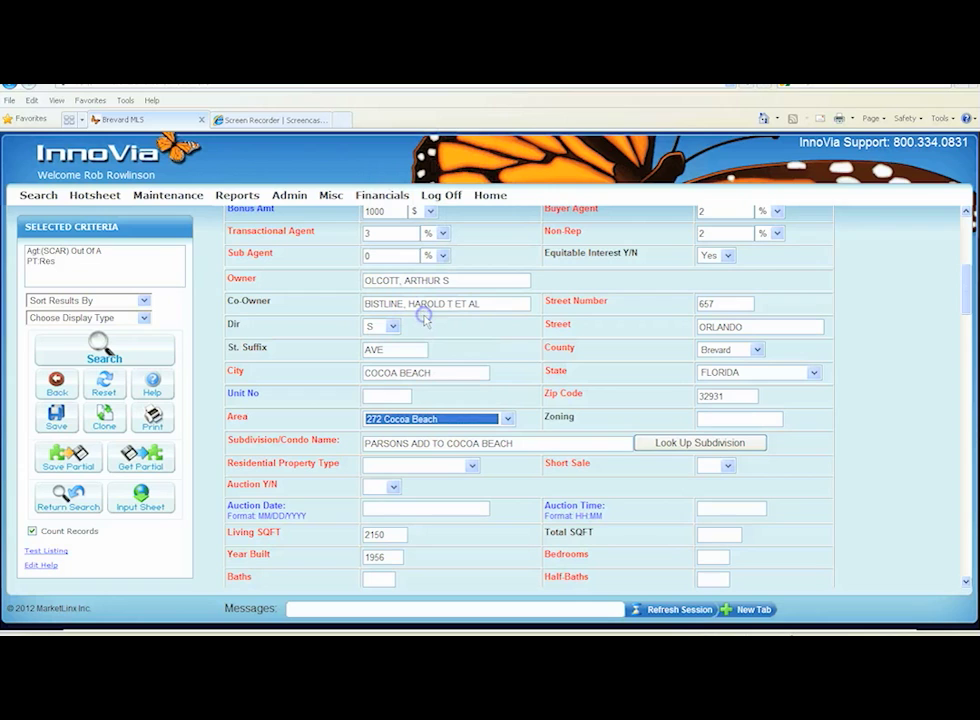
click(705, 421)
text(RU)
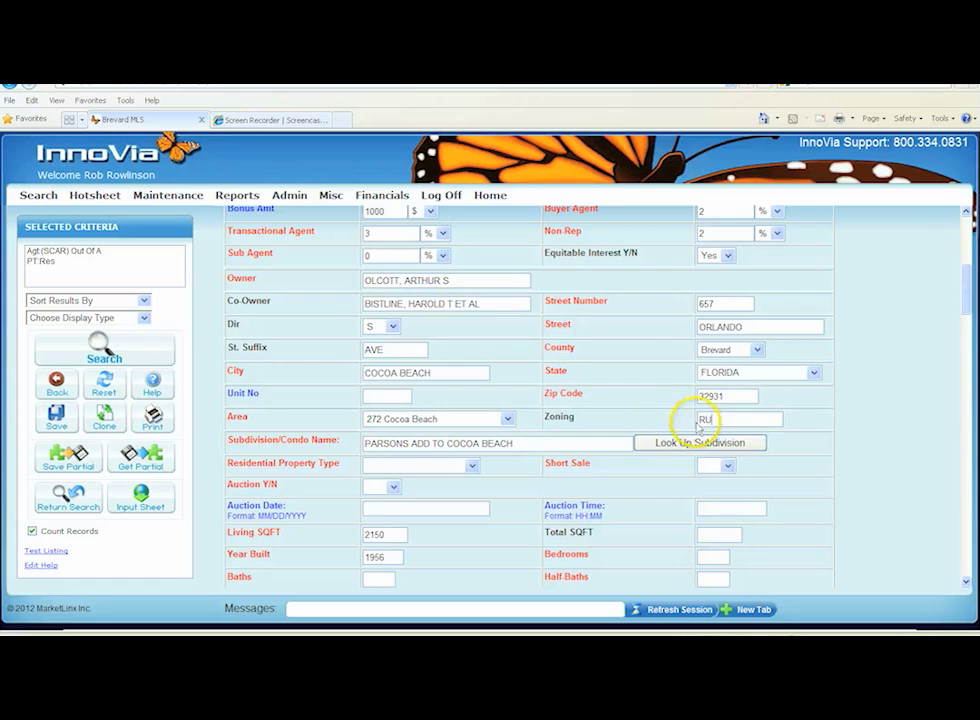
scroll(634, 466, down, 3)
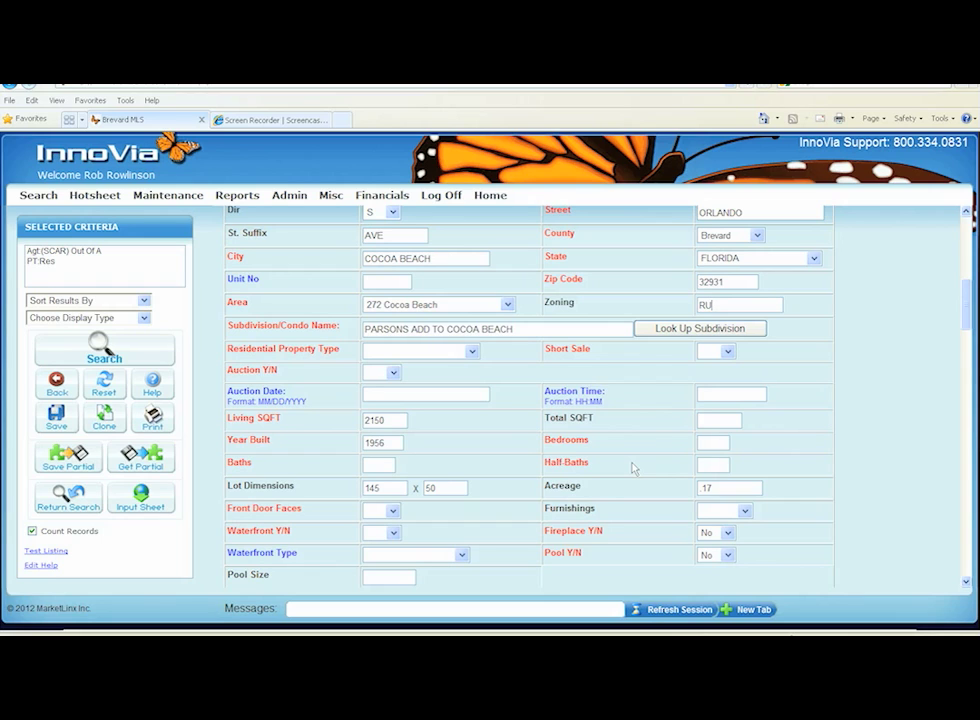
Set the residential property type to Single Family Detached and Short Sale to Yes
click(472, 353)
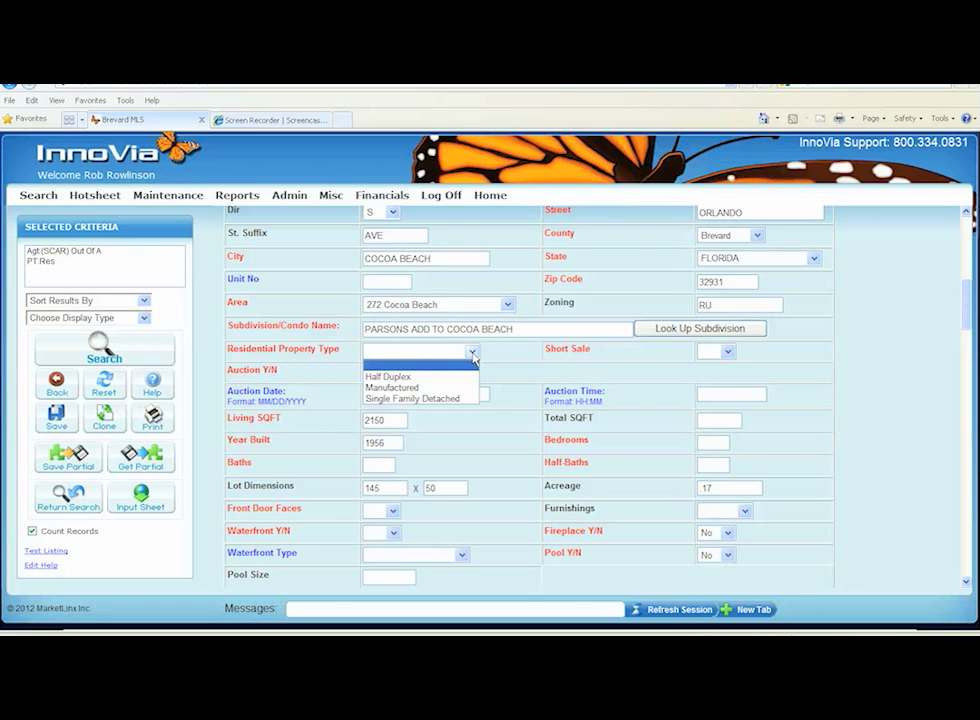
click(421, 397)
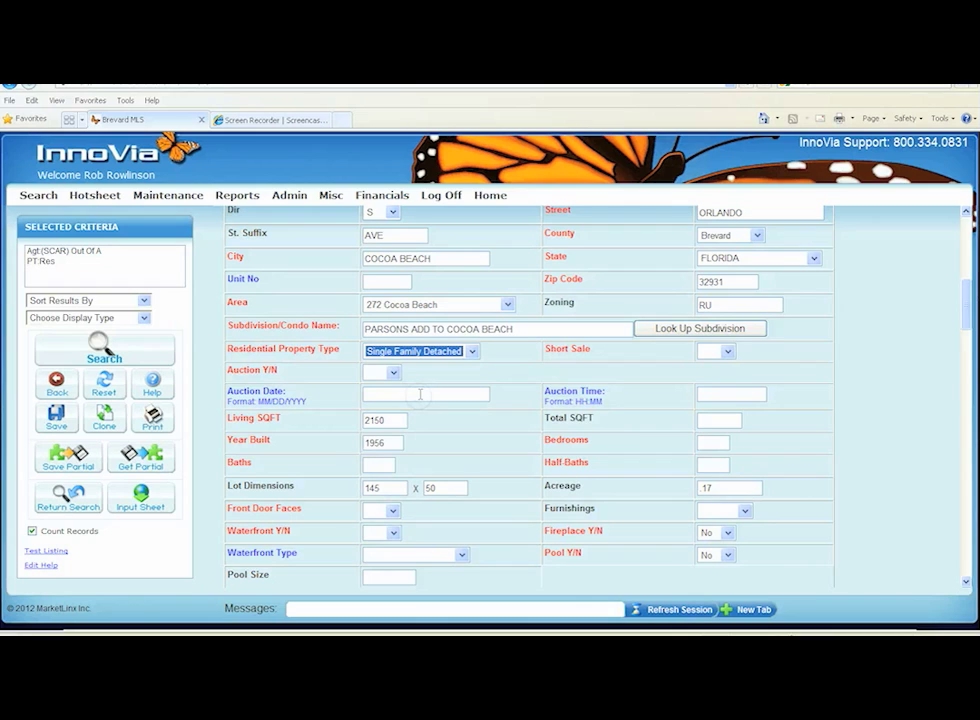
click(728, 352)
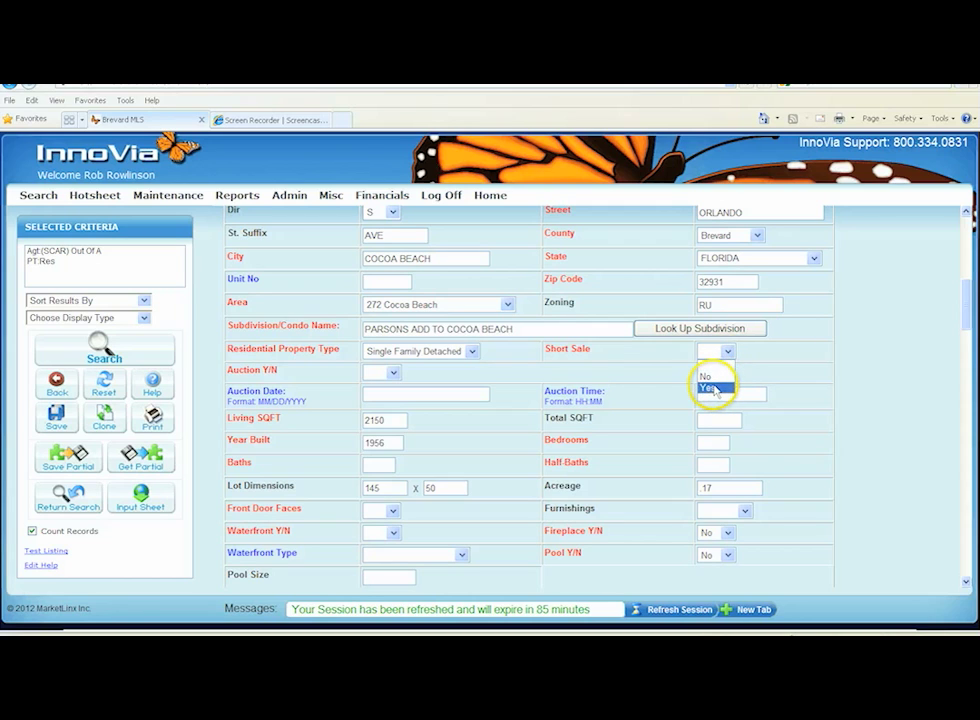
click(712, 388)
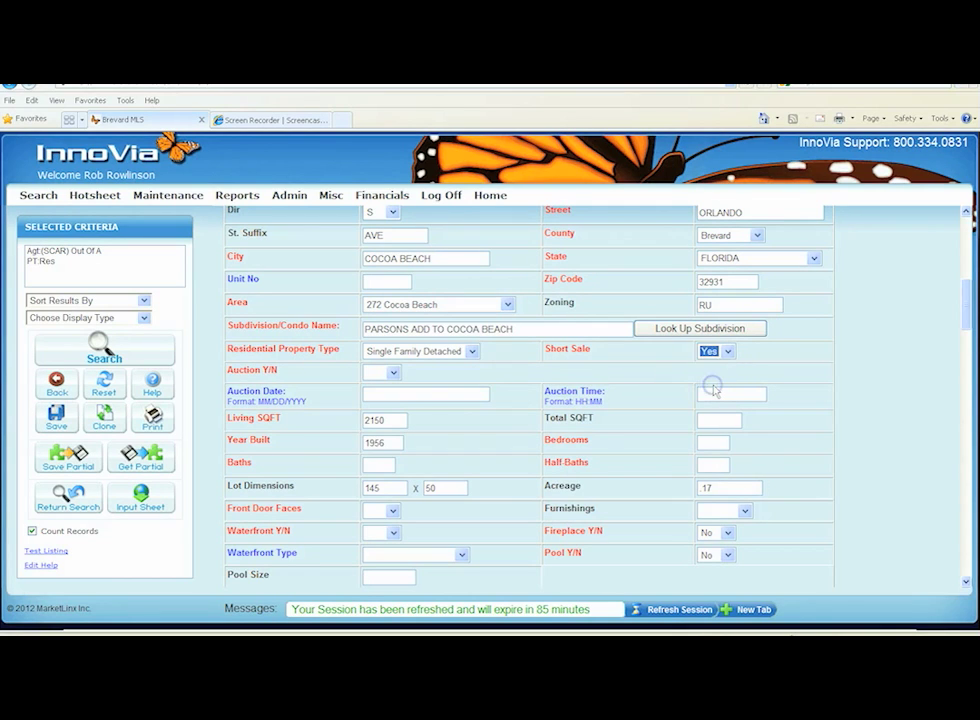
Mark the listing as an auction with auction date 03/16/2012 and auction time 12:00
click(394, 374)
click(381, 408)
click(380, 394)
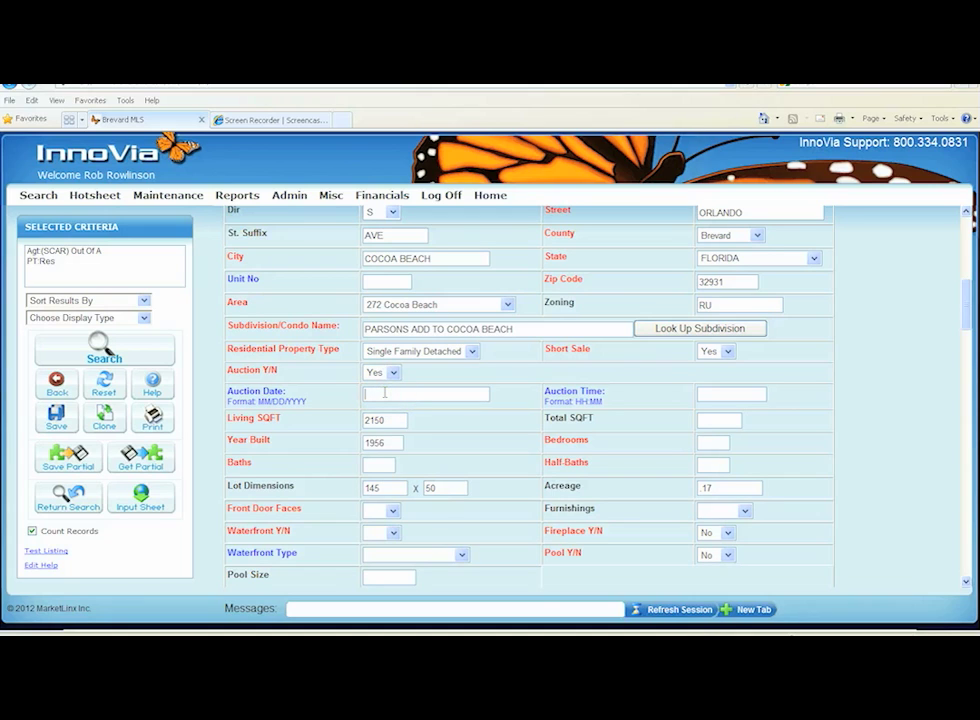
text(03/16/2012)
key(Tab)
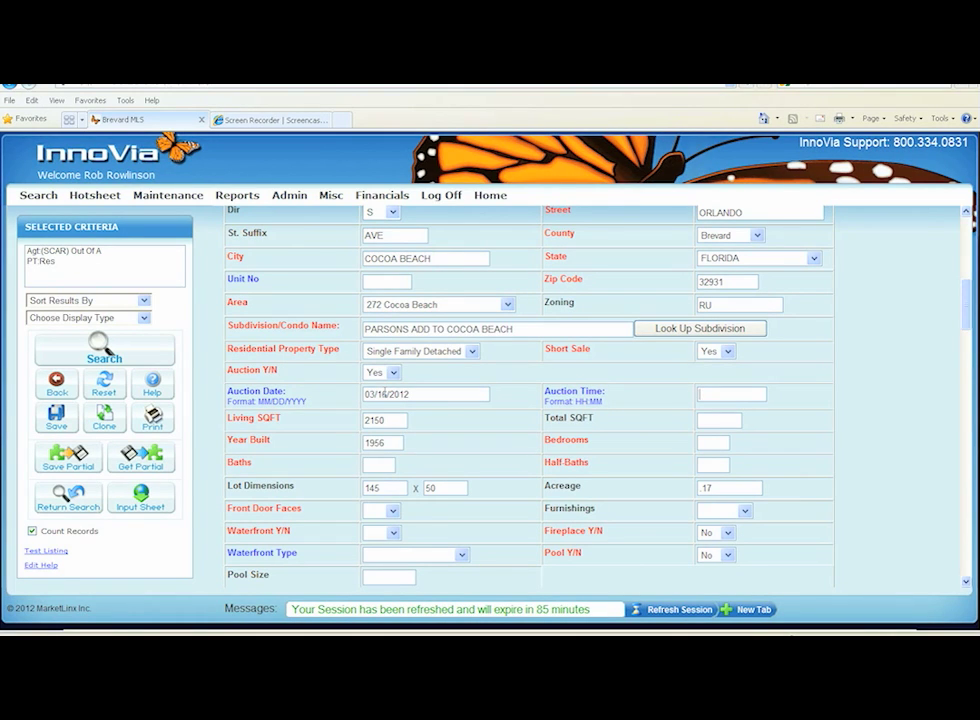
text(12:00)
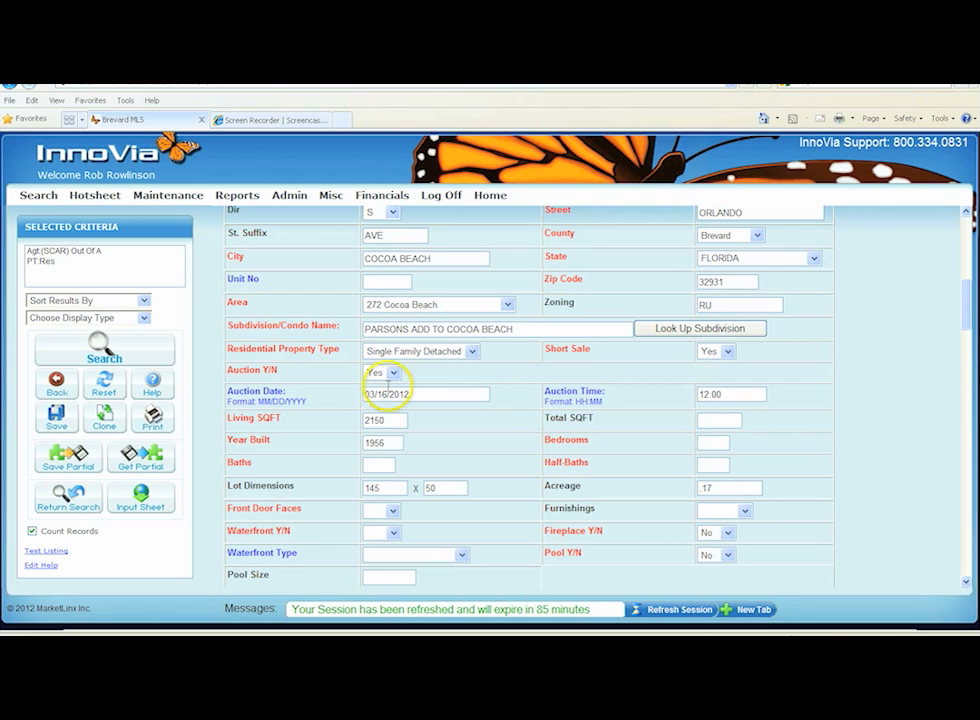
Enter 3 bedrooms, 2 baths and 1 half-bath
scroll(340, 405, down, 1)
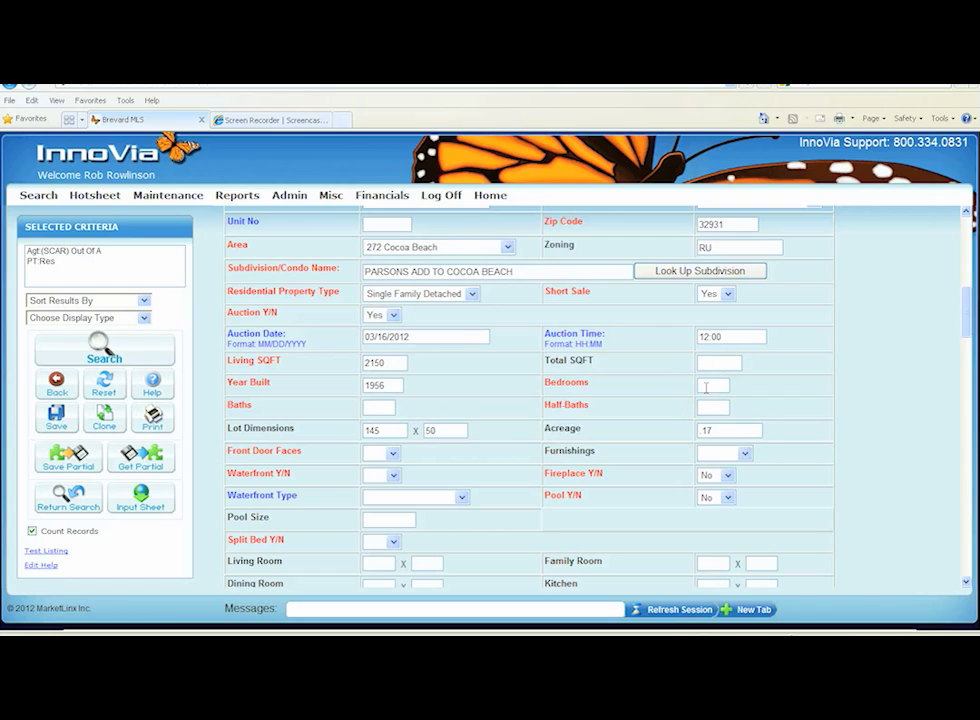
click(716, 388)
text(3)
click(380, 406)
text(2)
click(708, 406)
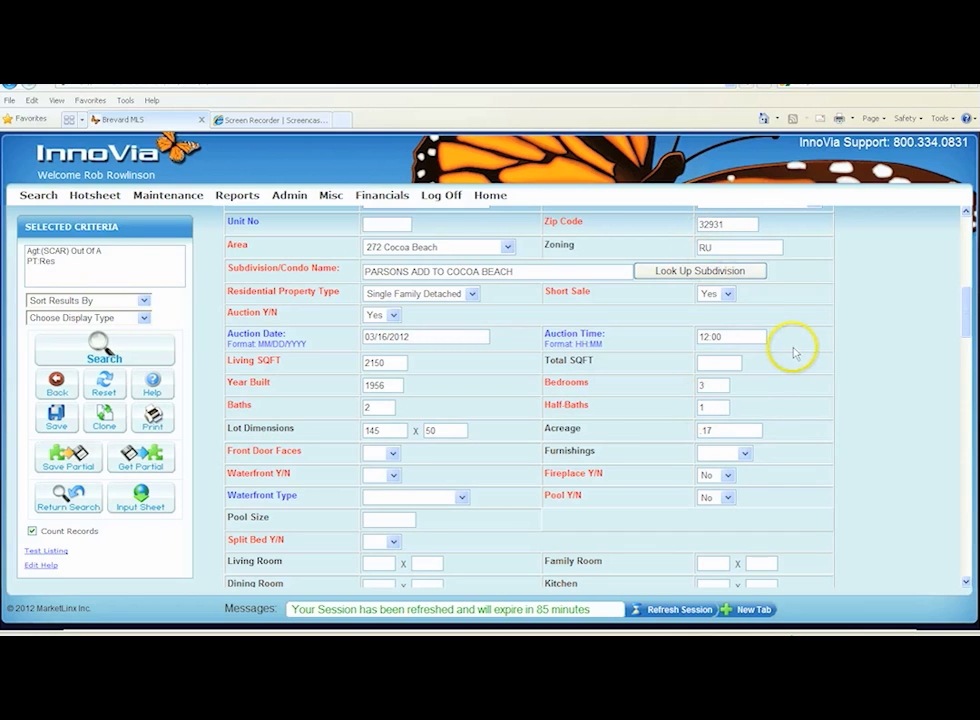
Set the front door facing to E and furnishings to None
scroll(794, 350, down, 1)
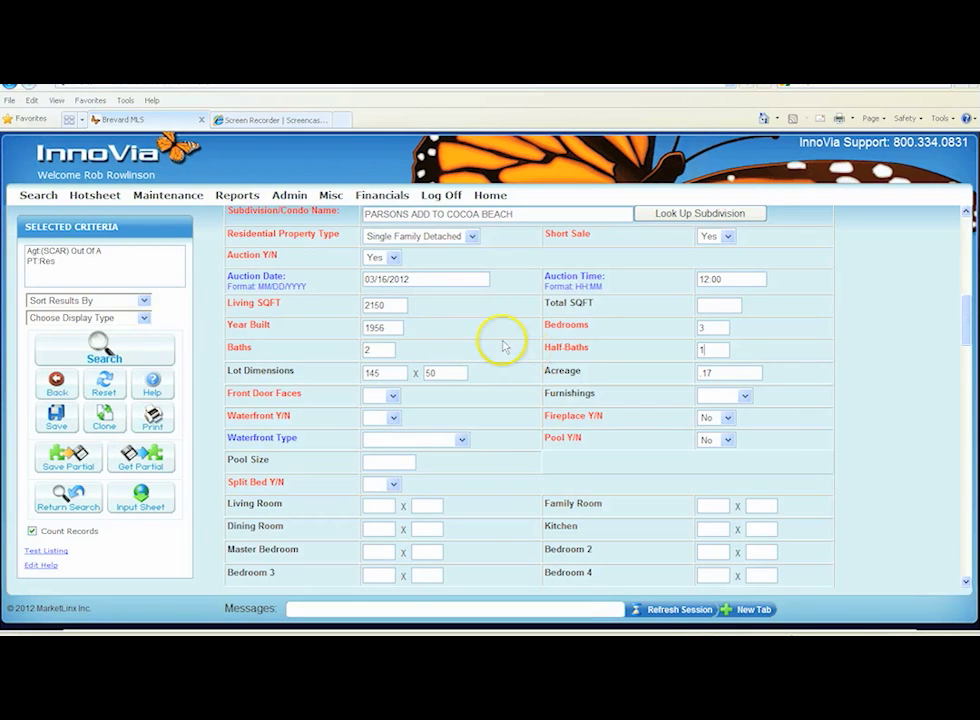
scroll(383, 350, down, 1)
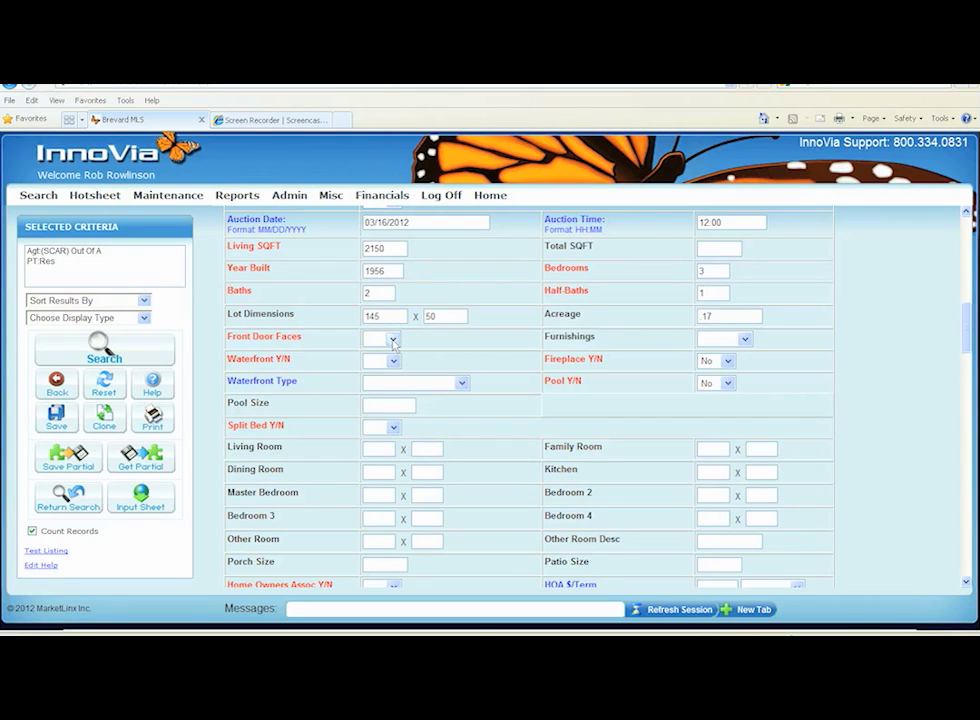
click(393, 342)
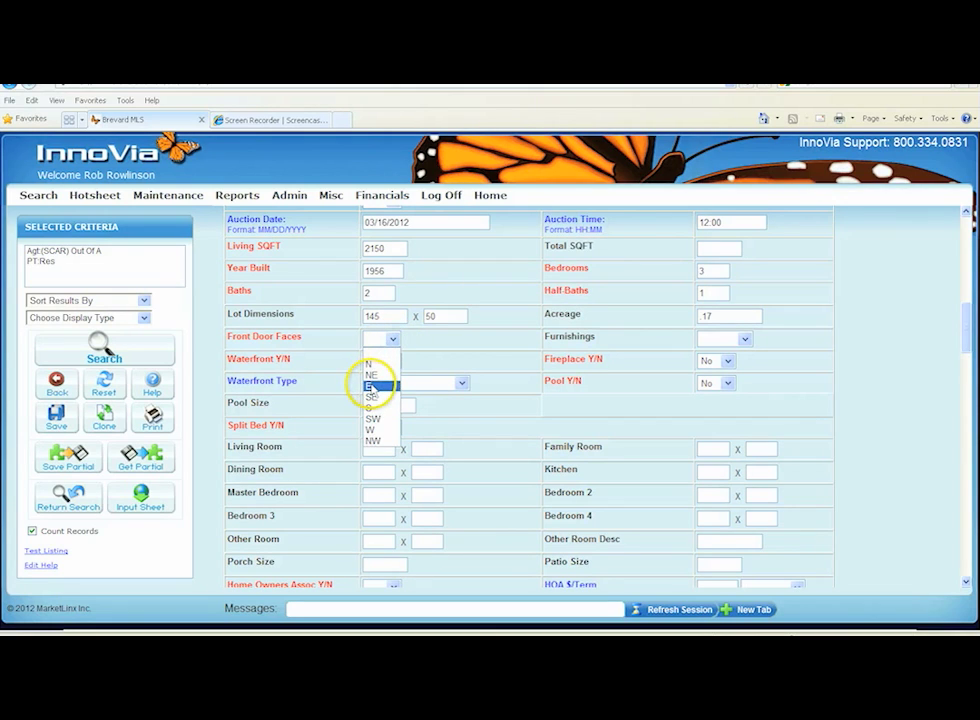
click(372, 386)
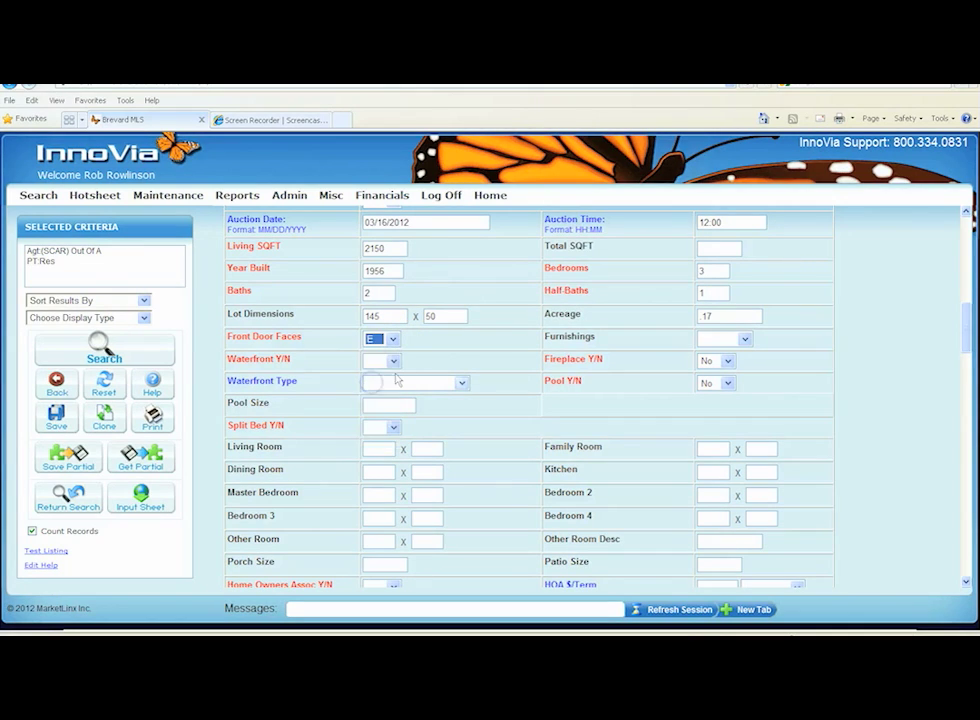
click(746, 340)
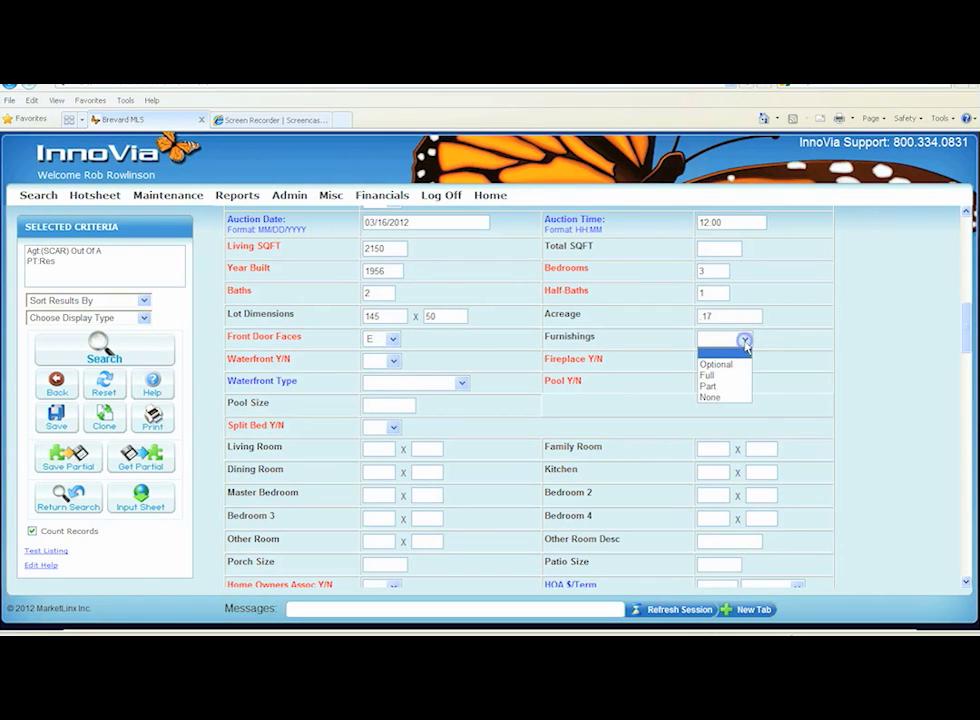
click(712, 398)
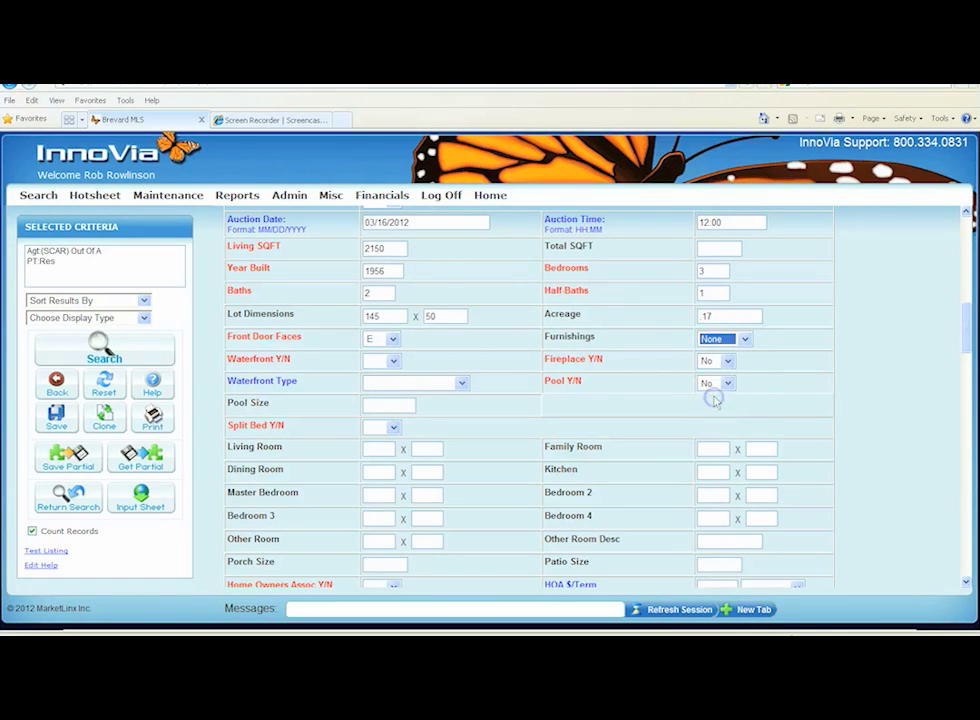
Set Waterfront Y/N to Yes with waterfront type Canal Navigational
click(393, 363)
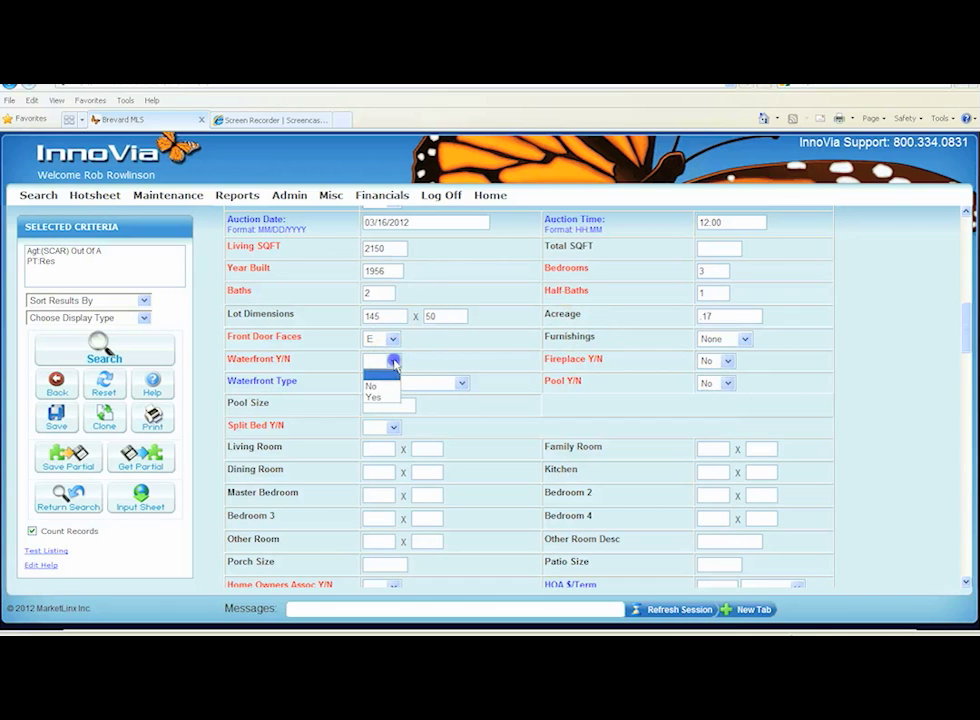
click(380, 398)
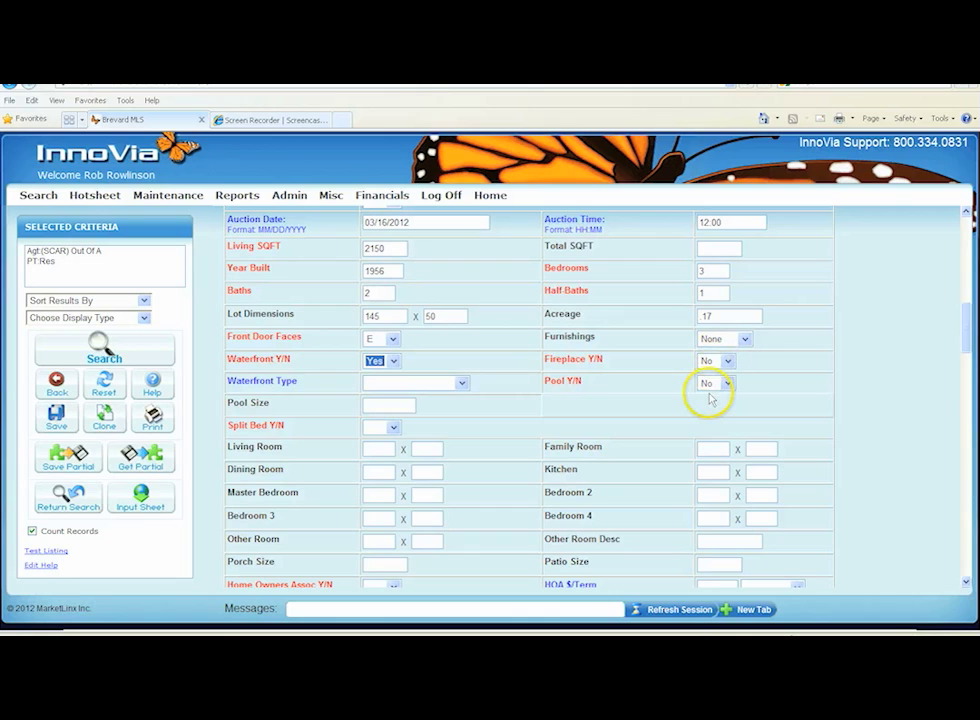
click(462, 385)
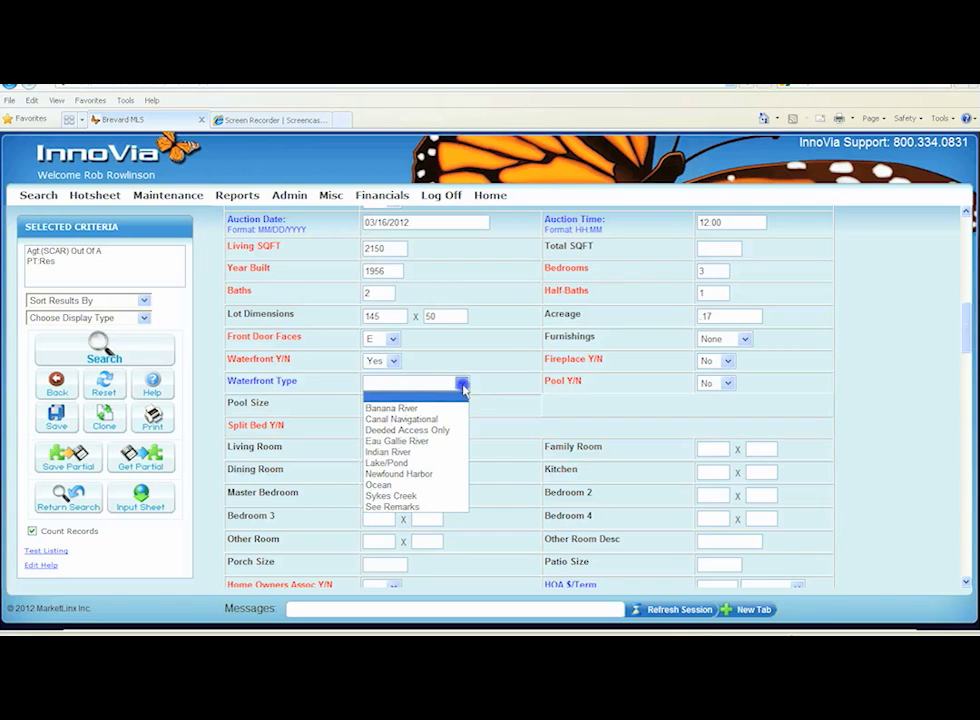
click(411, 421)
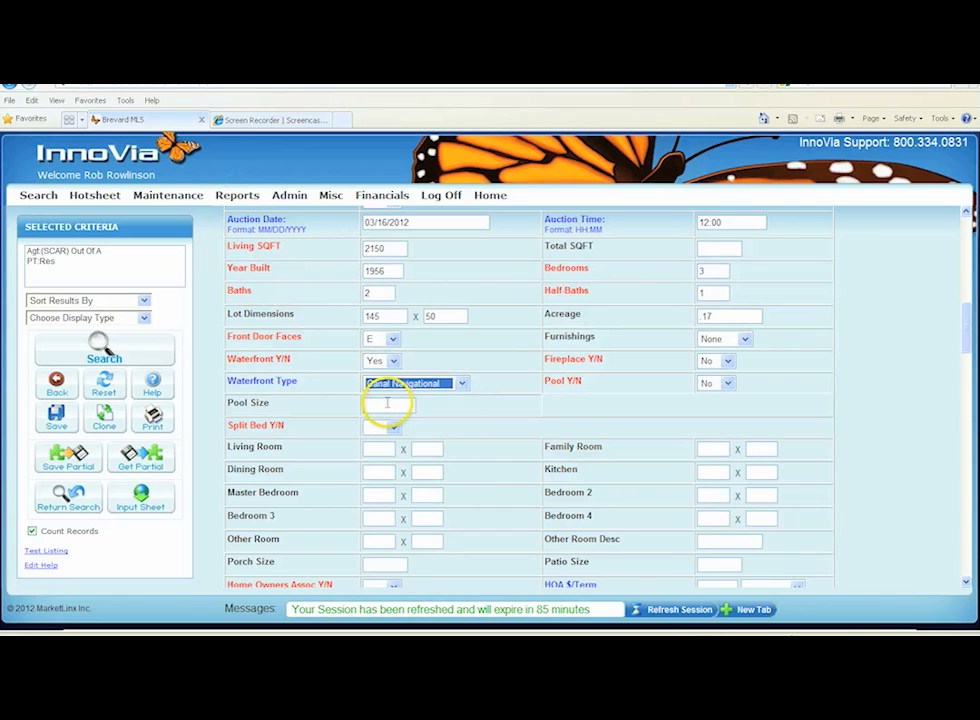
Enter a pool size of 20X20 and set Split Bed Y/N to Yes
click(387, 403)
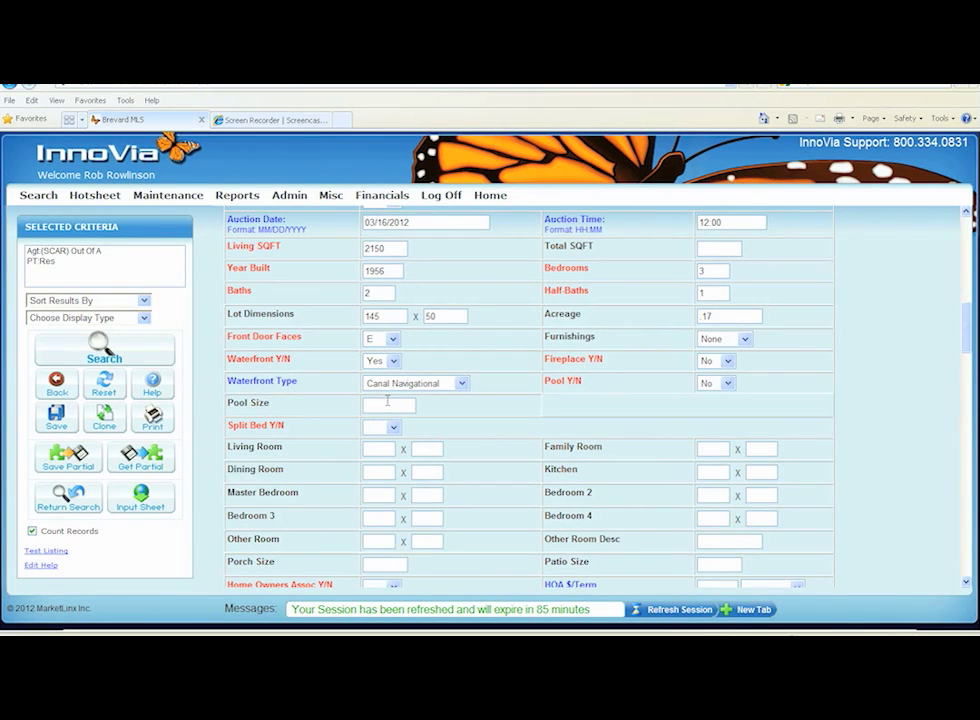
text(20)
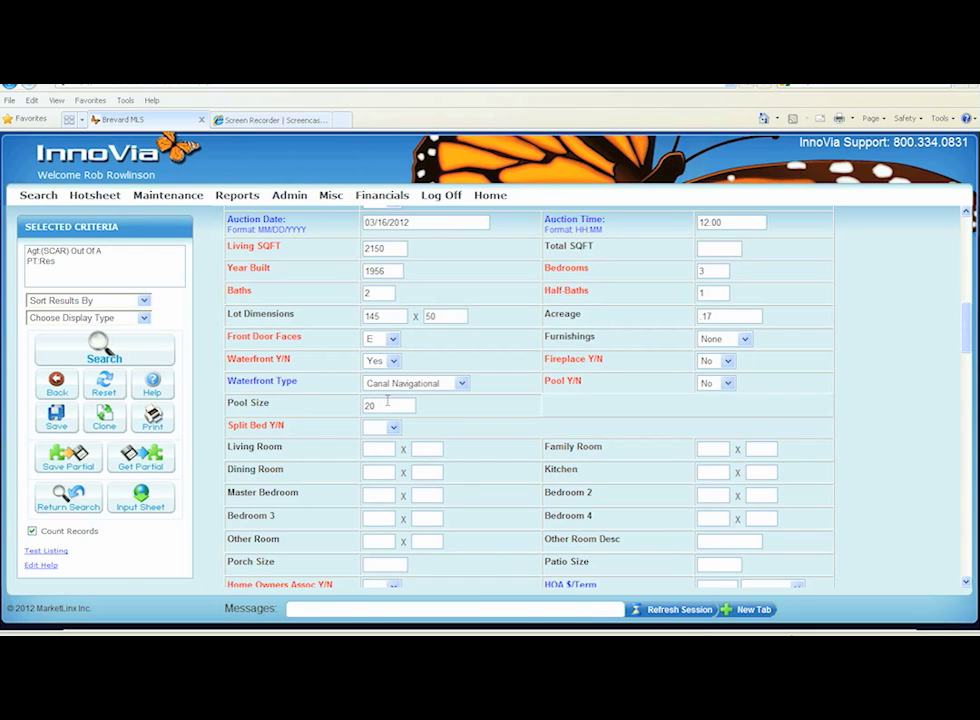
text(X26)
click(393, 425)
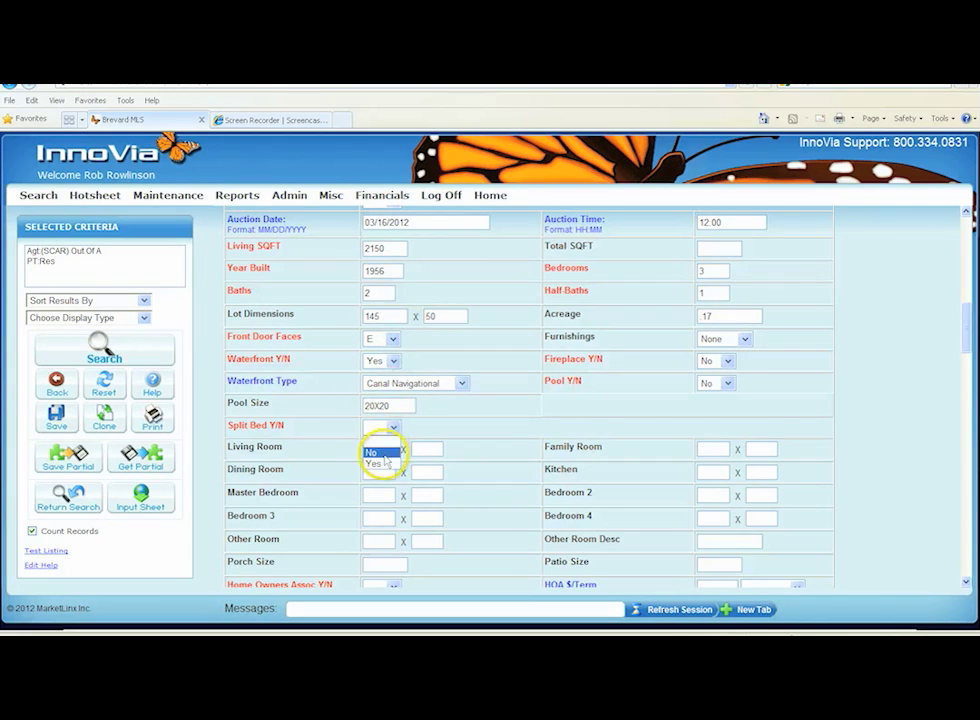
click(383, 461)
Enter 10 x 10 dimensions for the living room, family room and dining room
scroll(459, 405, down, 3)
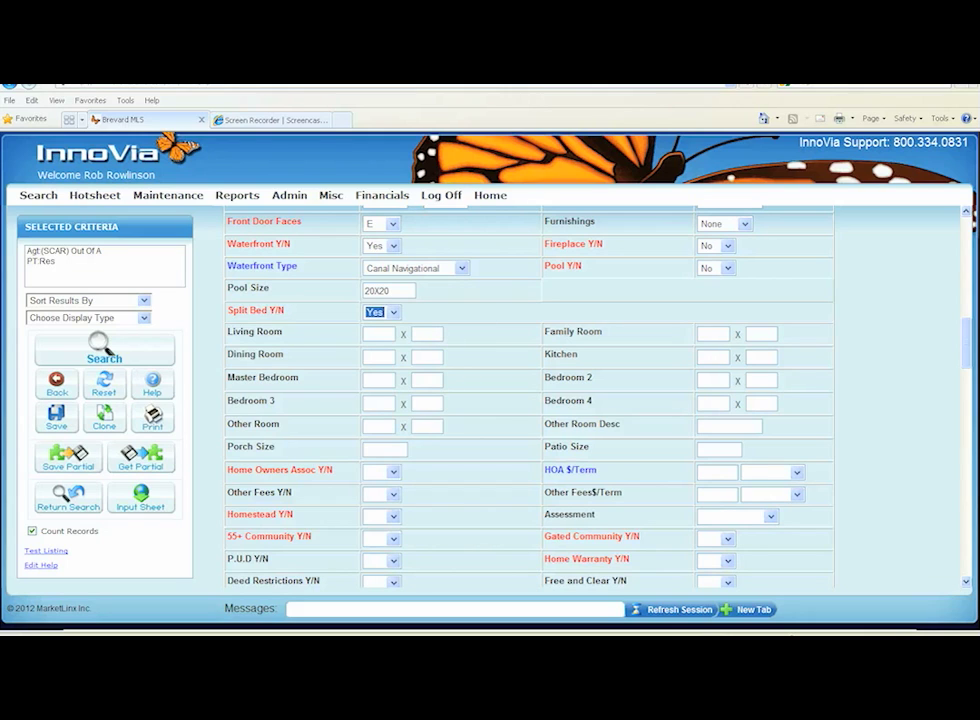
click(376, 335)
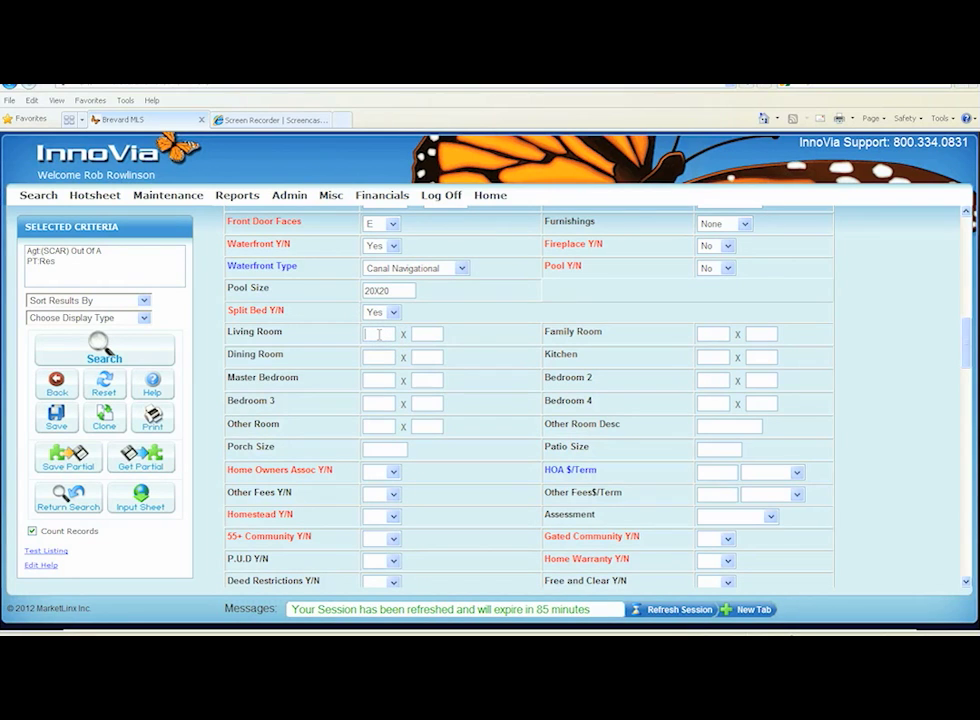
text(1010)
key(Tab)
text(10)
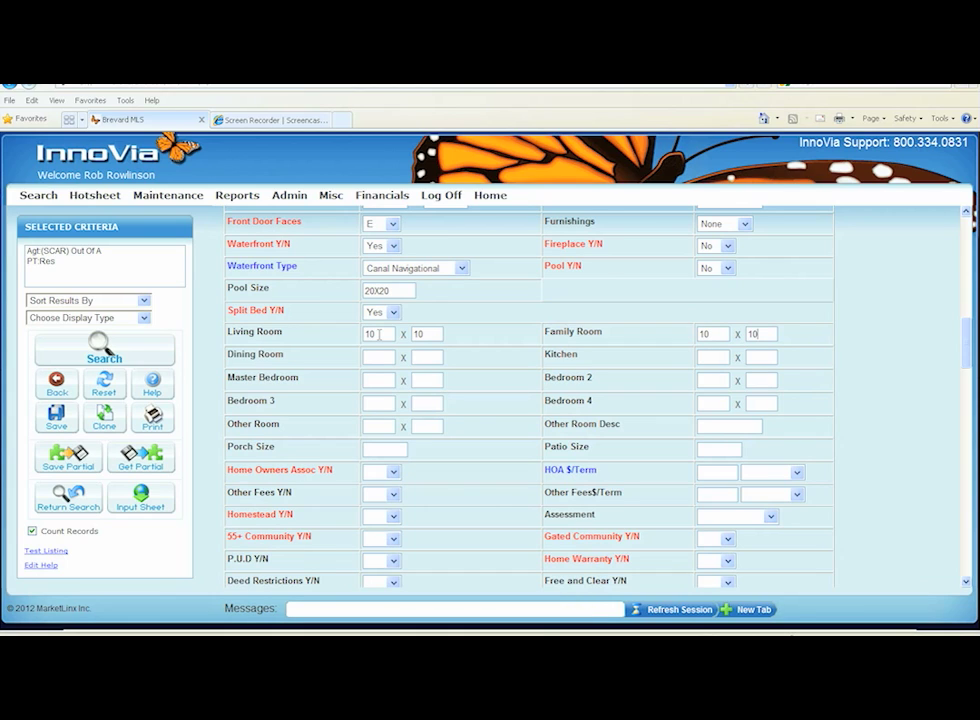
text(10)
key(Tab)
text(1)
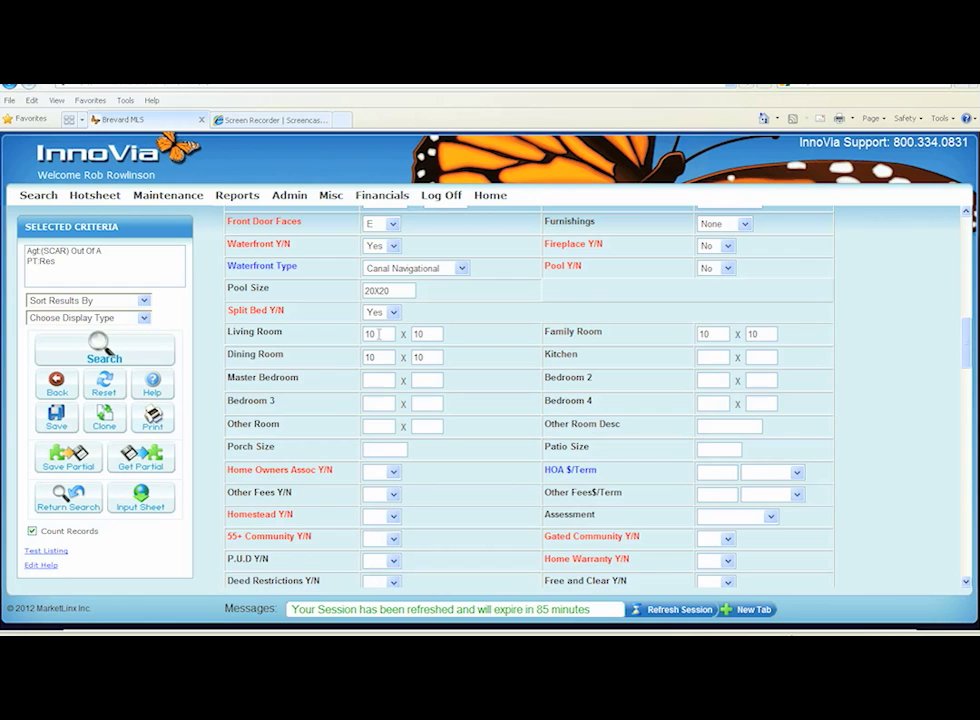
Set Home Owners Assoc Y/N to Yes with HOA fees of 100 on a Mthly term
scroll(366, 340, down, 1)
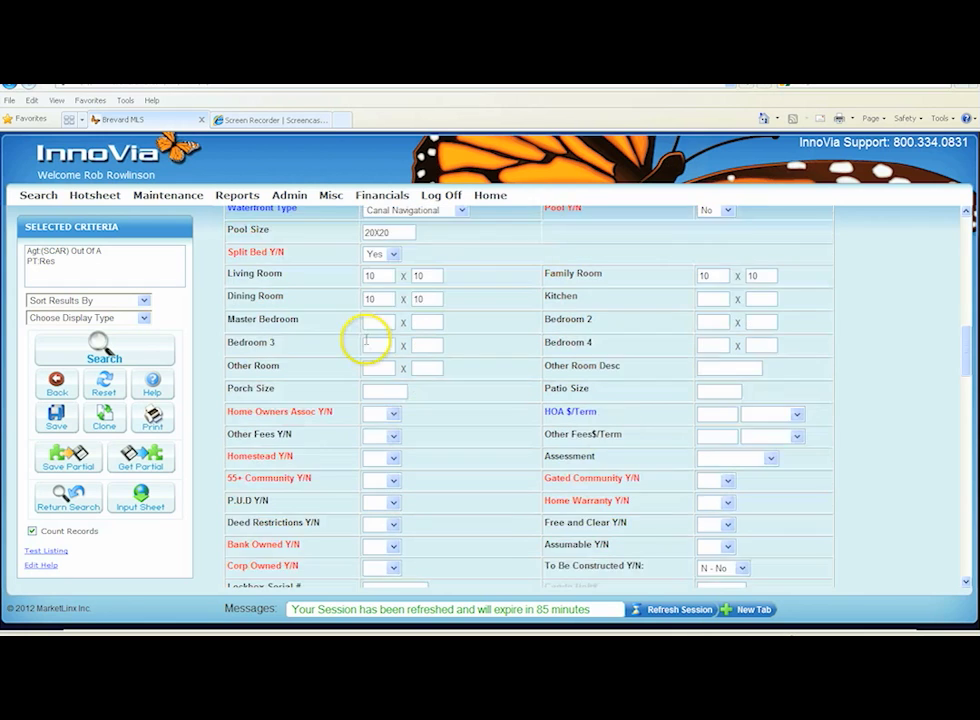
scroll(366, 340, down, 1)
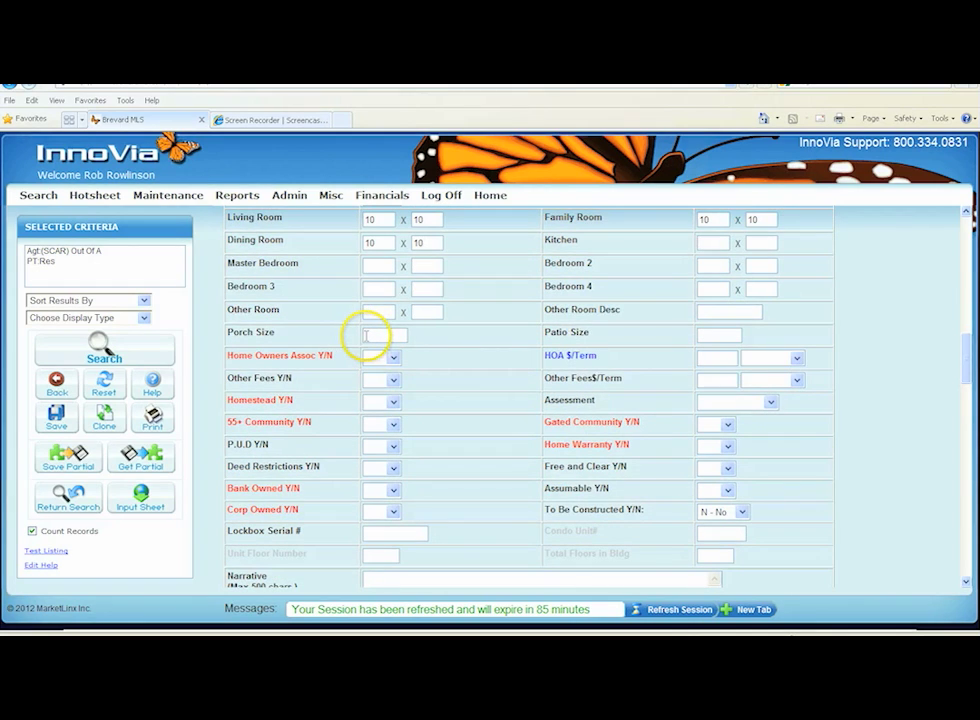
scroll(366, 337, down, 1)
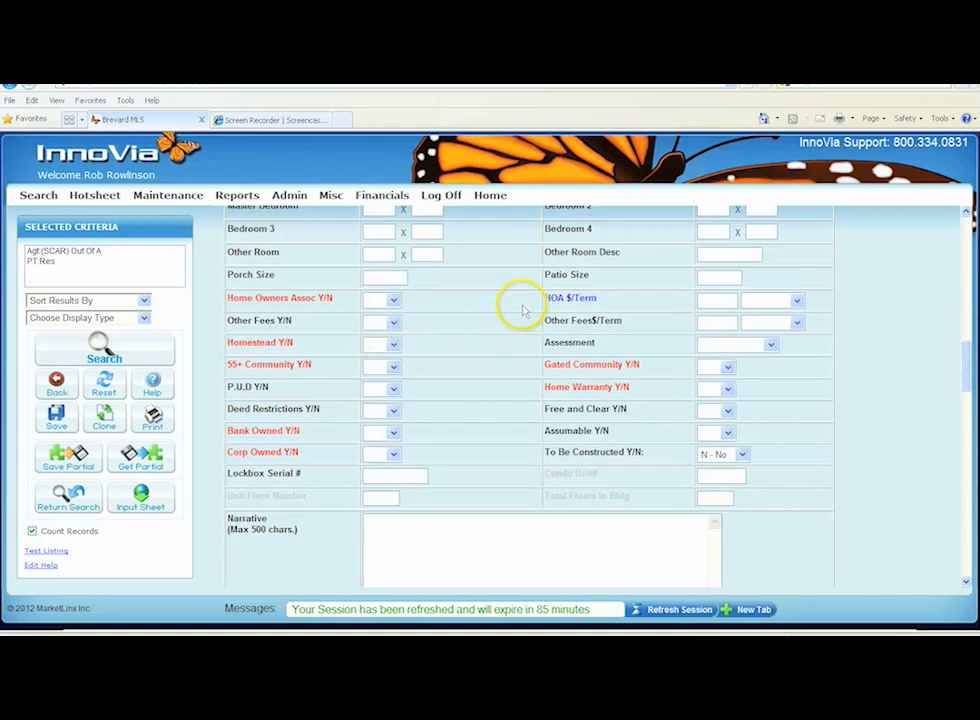
click(395, 302)
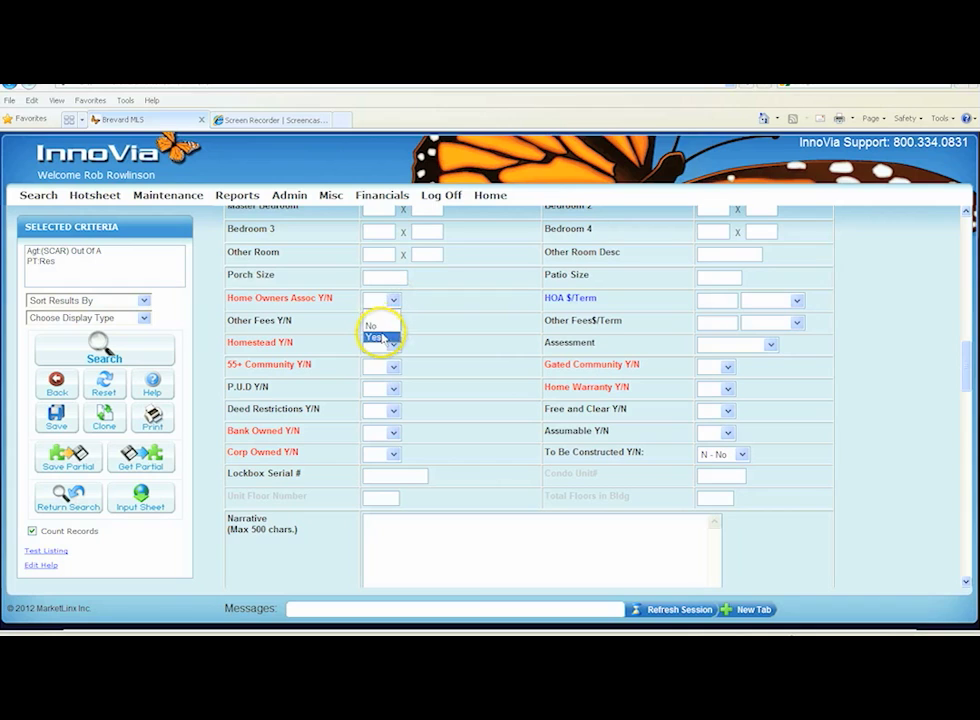
click(384, 338)
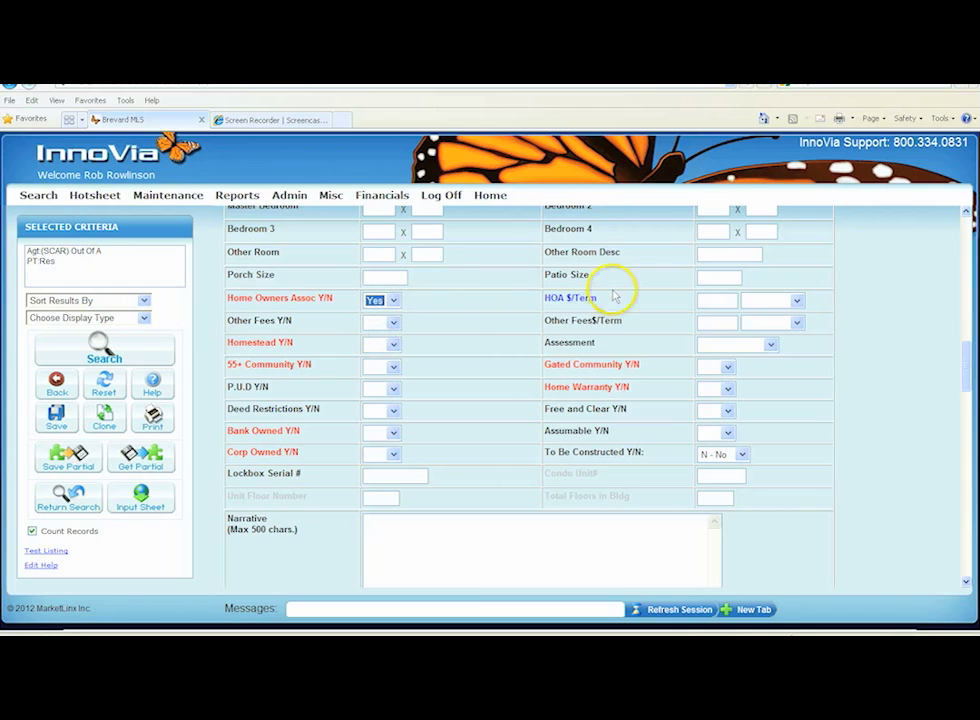
click(710, 300)
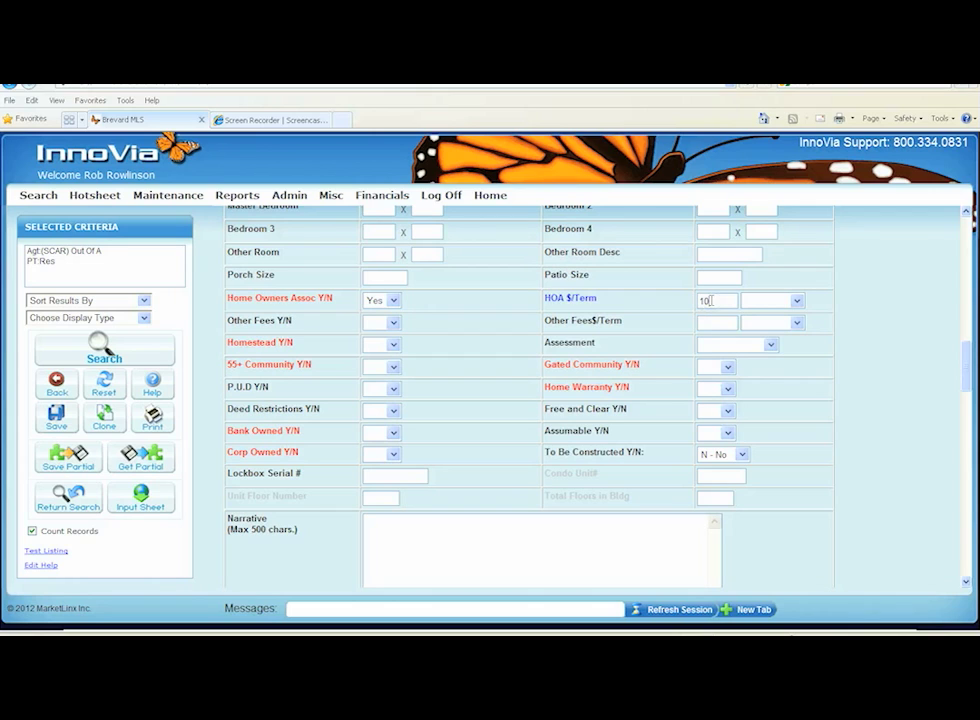
text(100)
key(Tab)
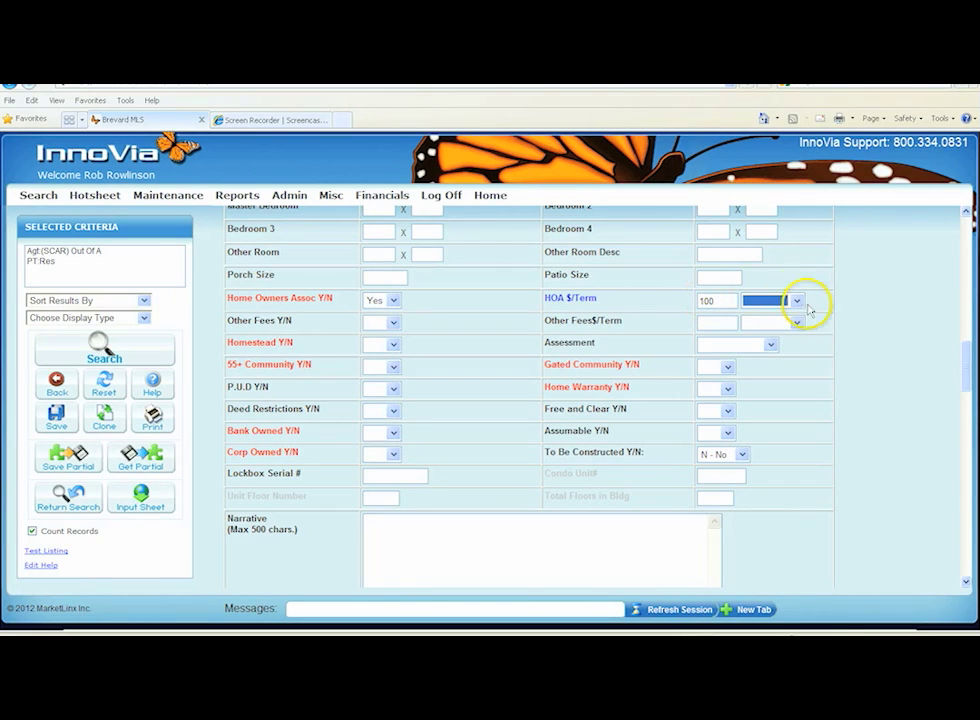
click(796, 301)
click(753, 326)
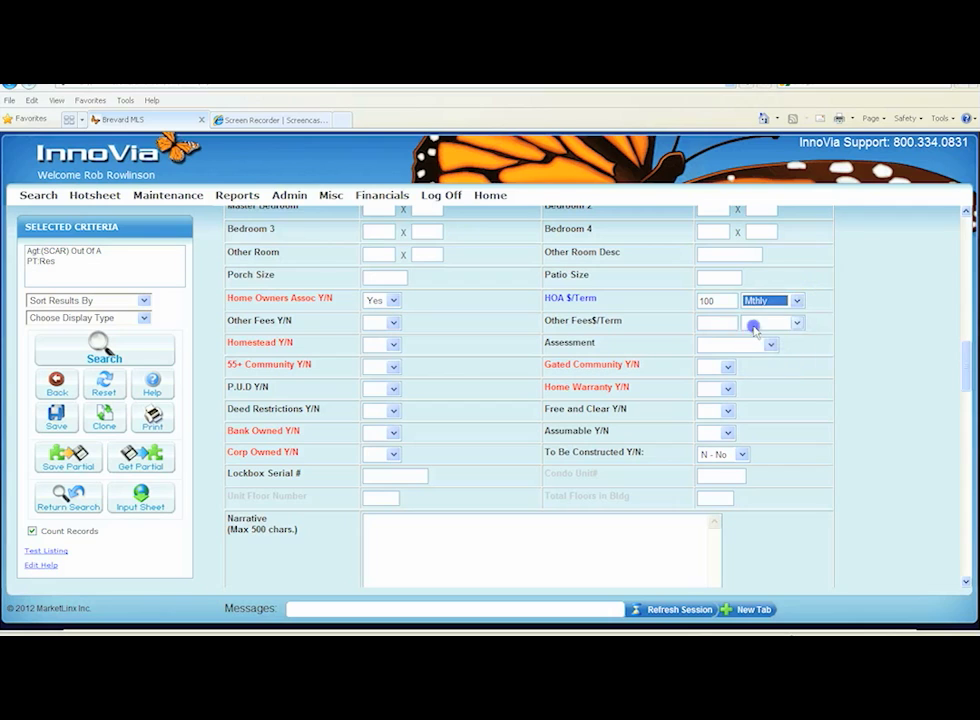
Set Other Fees Y/N to Yes with other fees of 100 on a Yearly term
click(394, 323)
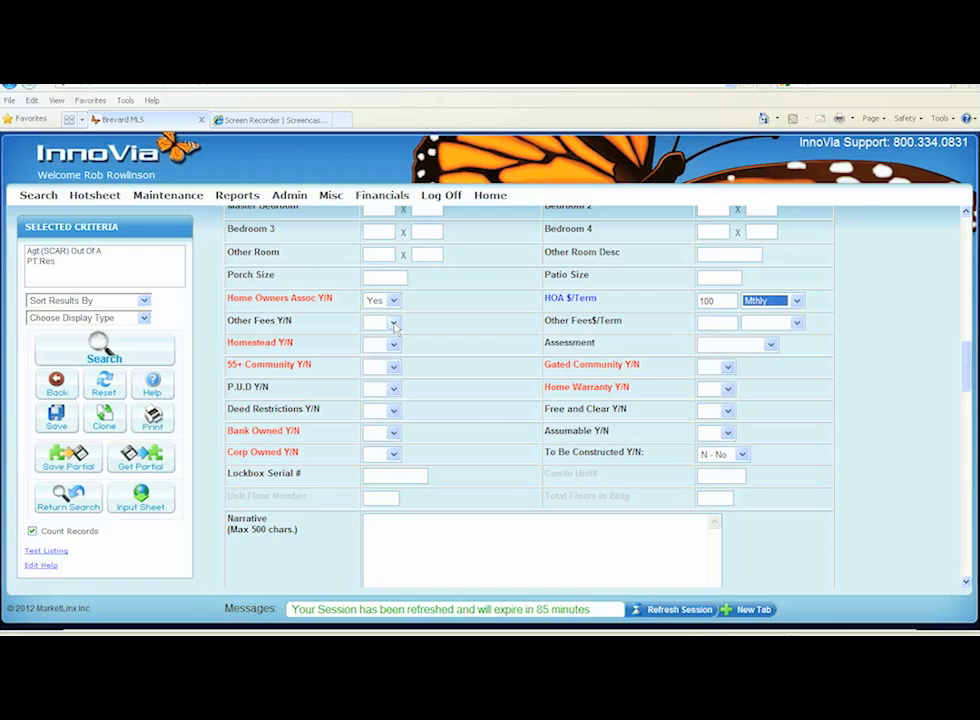
click(393, 323)
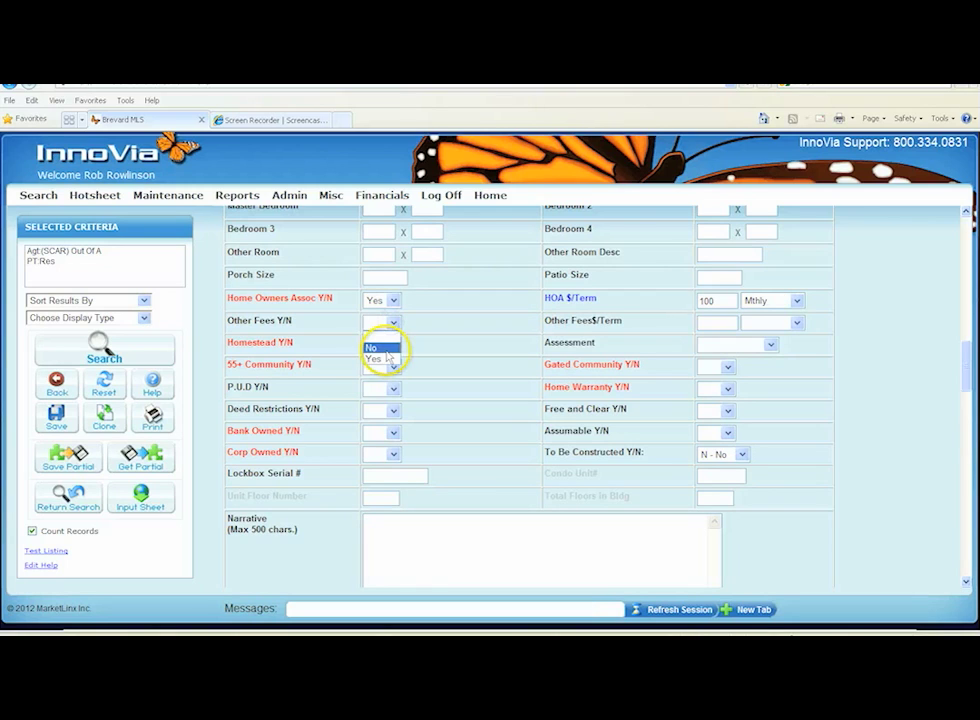
click(378, 358)
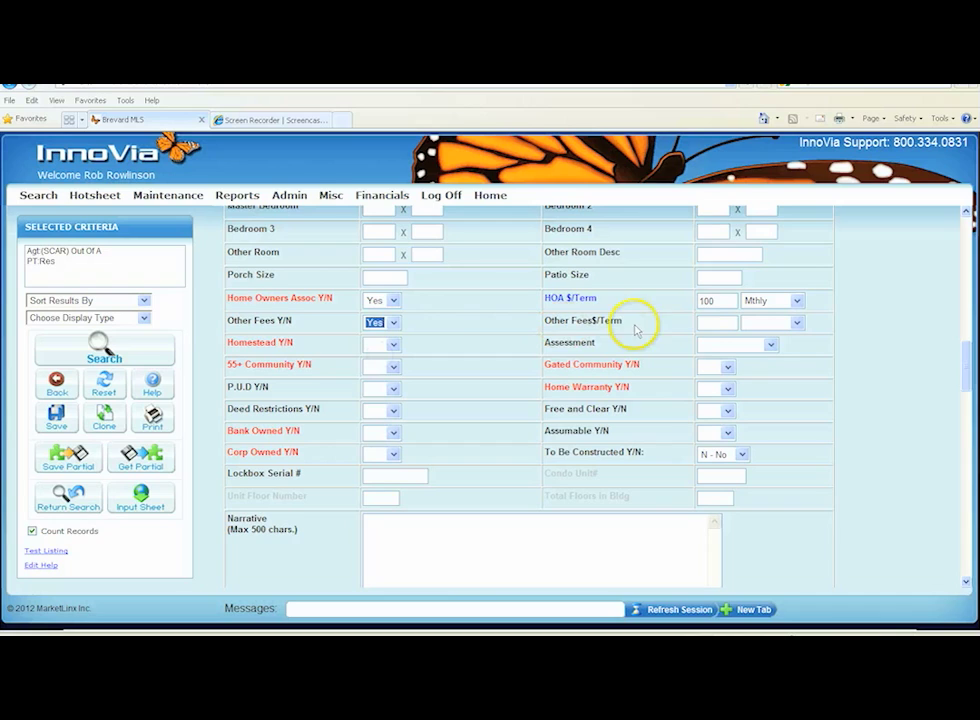
click(701, 324)
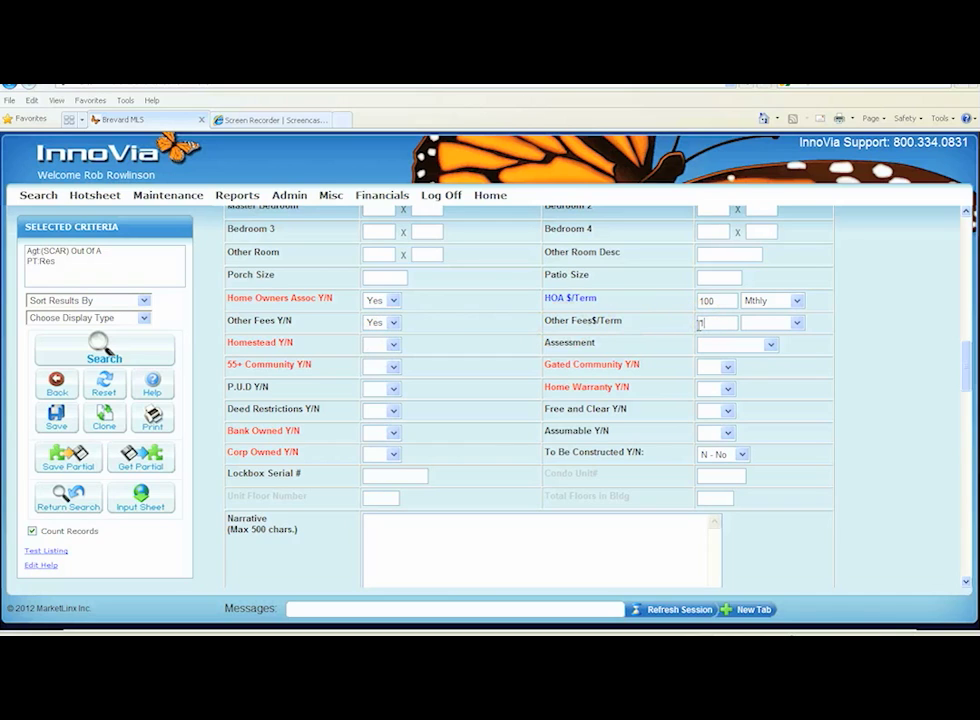
text(100)
key(Tab)
click(797, 323)
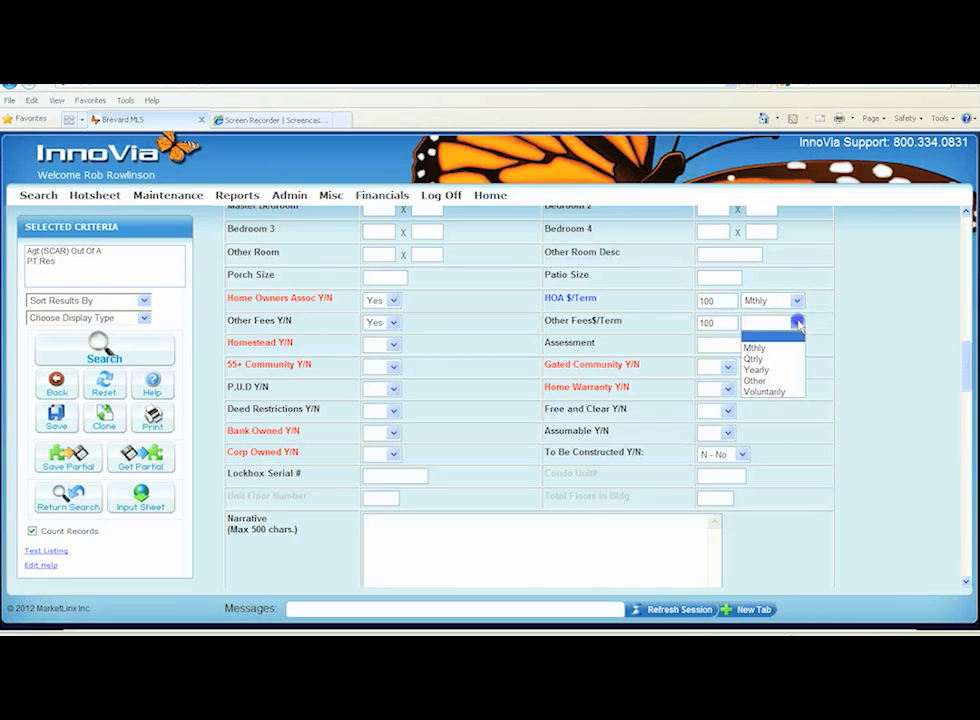
click(758, 370)
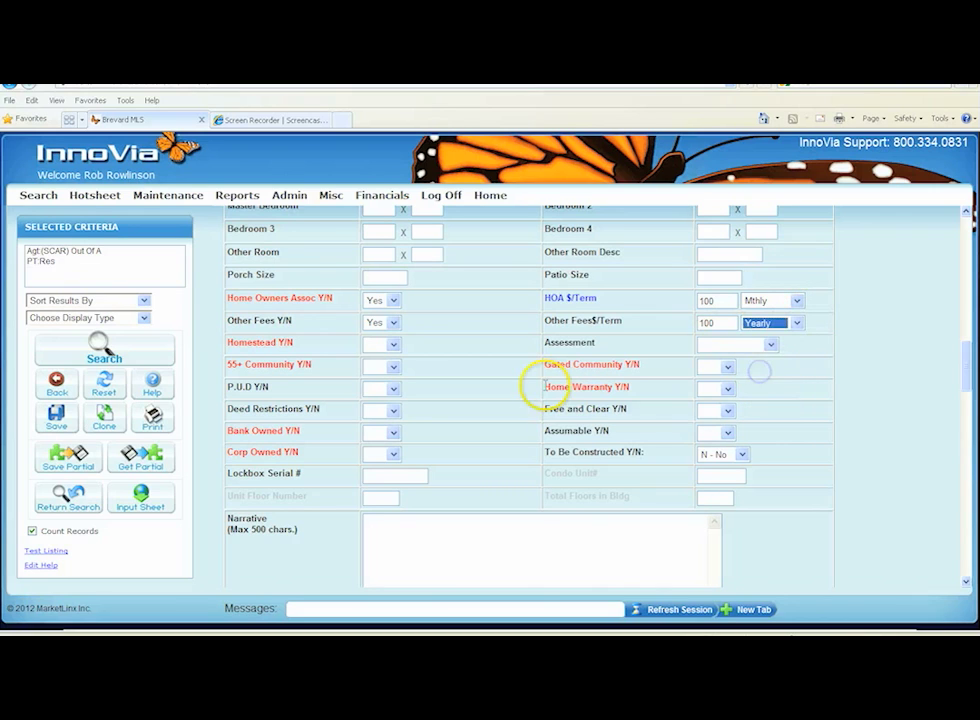
Set Homestead Y/N to Yes and choose Other for Assessment
scroll(535, 383, down, 1)
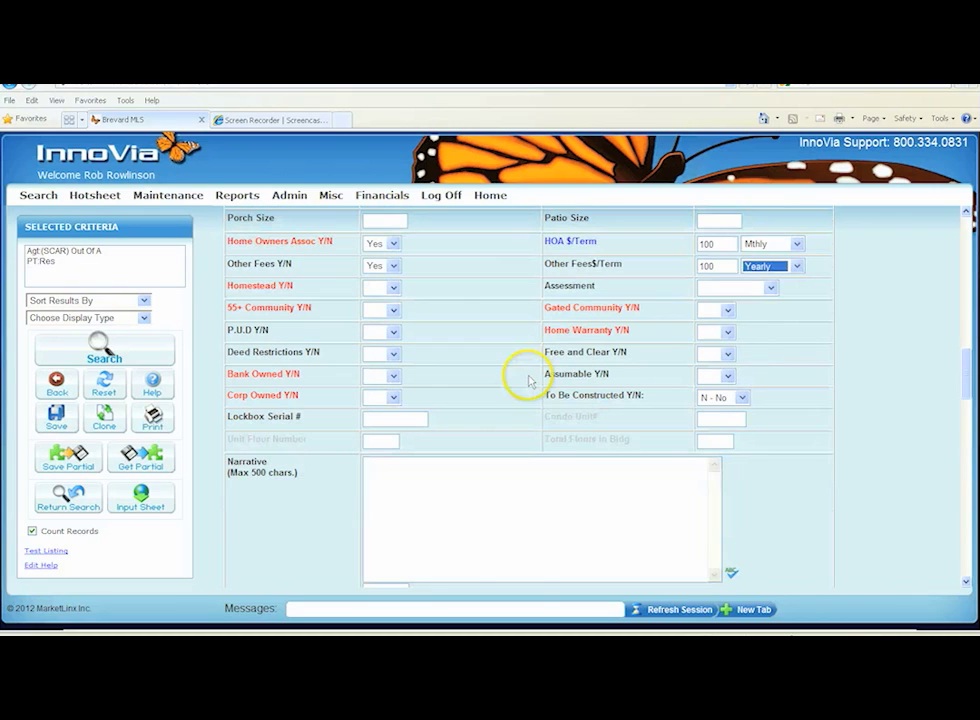
click(394, 288)
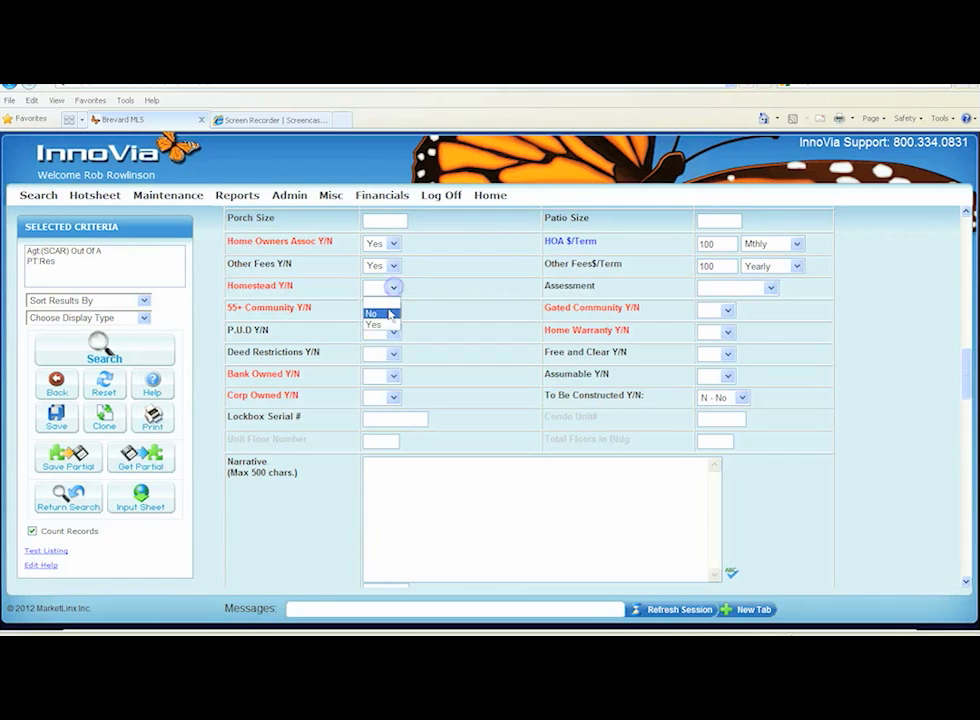
click(378, 315)
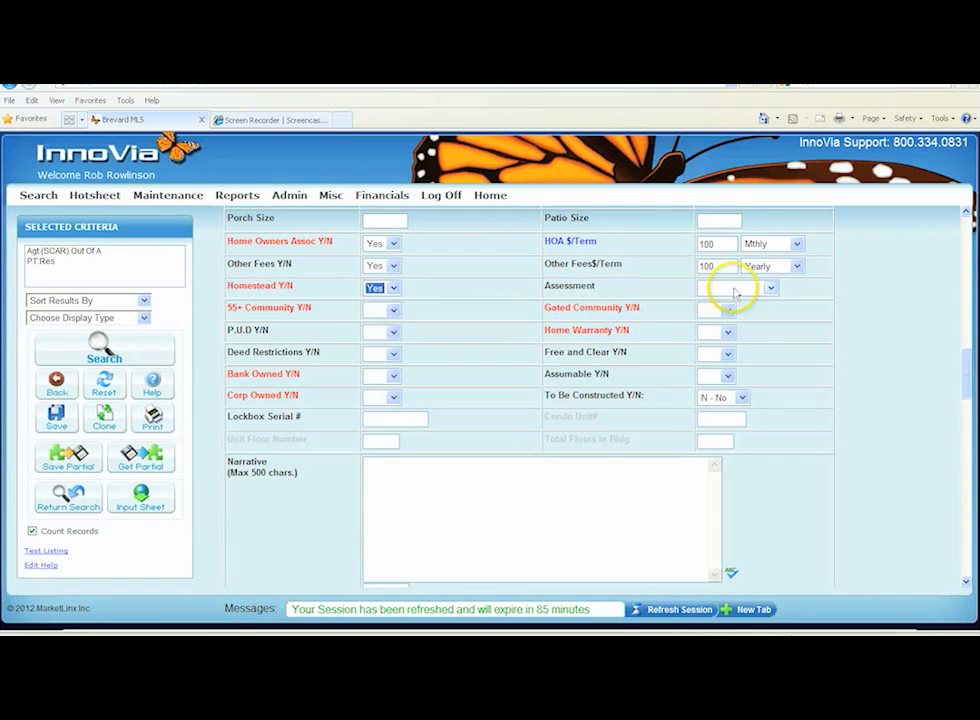
click(766, 287)
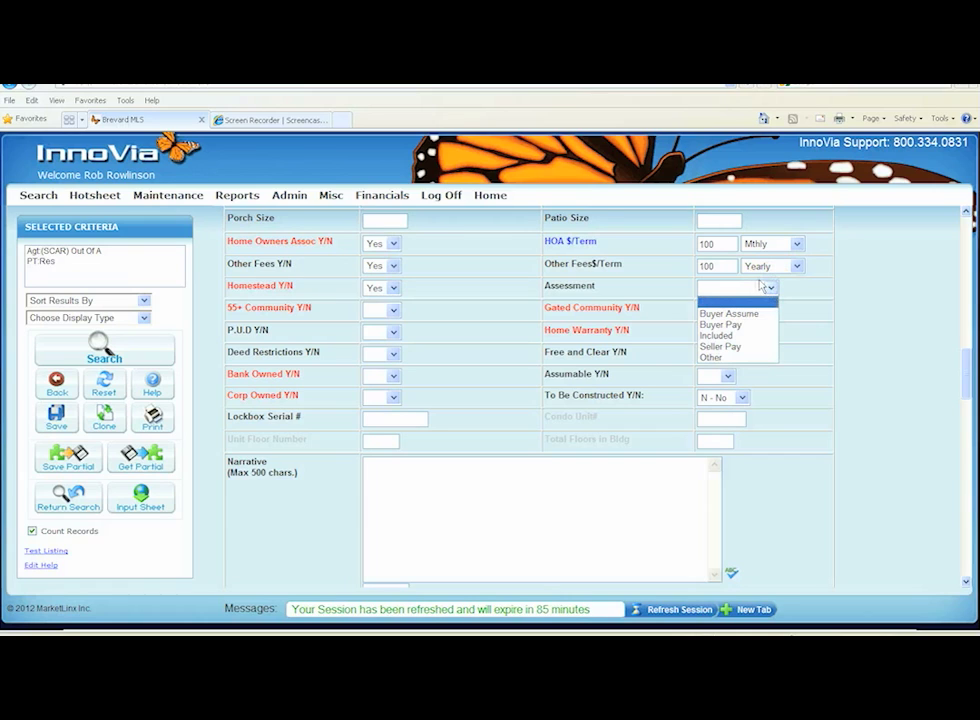
click(712, 358)
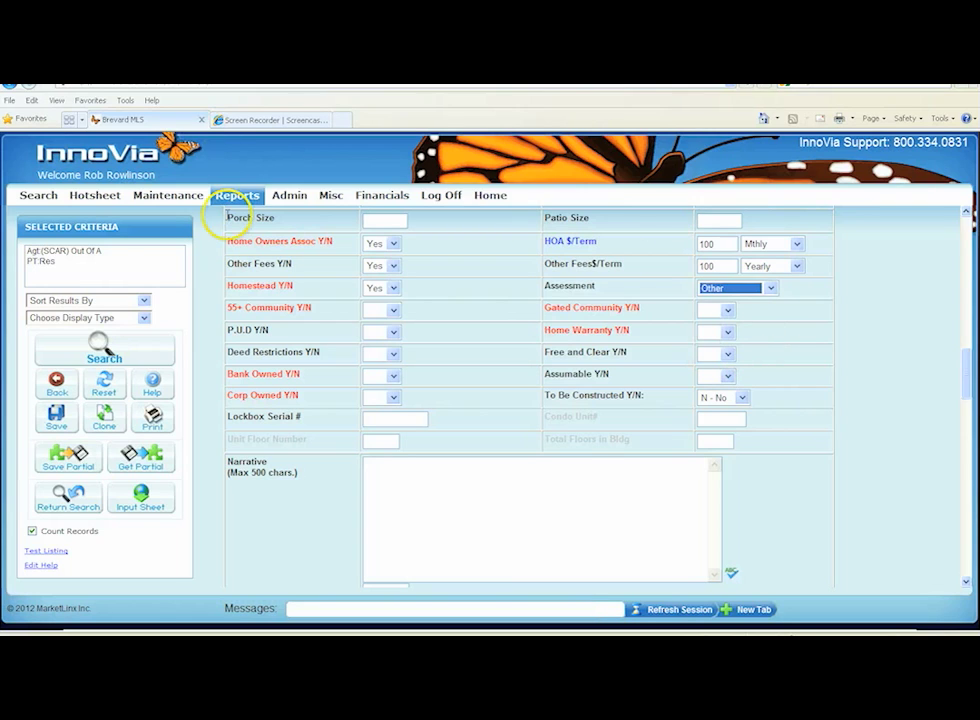
Set 55+ Community Y/N, Gated Community Y/N and P.U.D Y/N to No
click(394, 310)
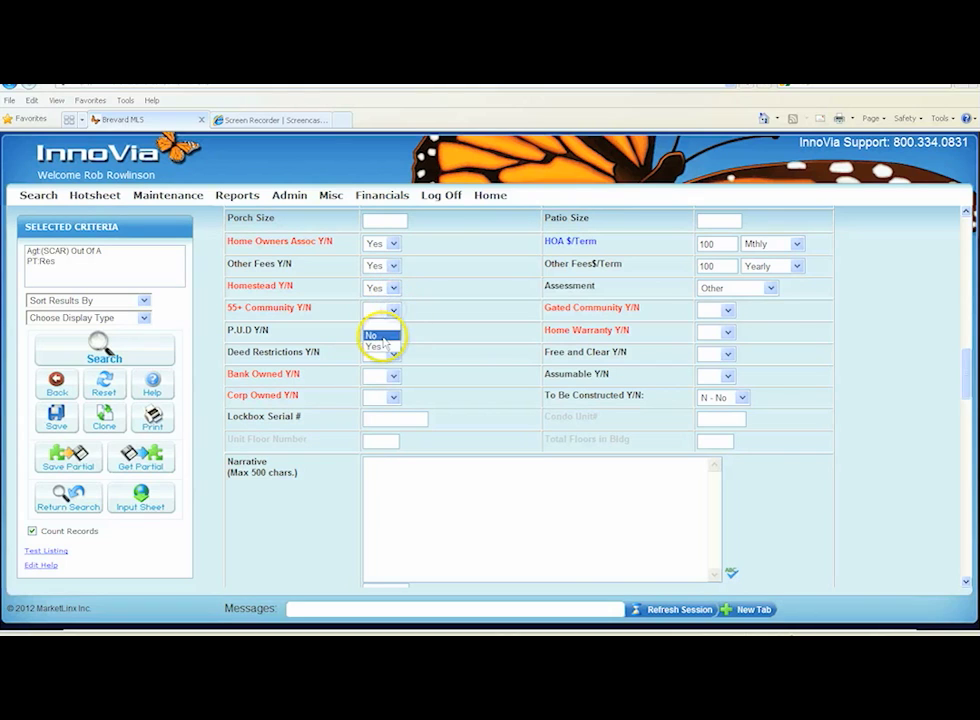
click(375, 335)
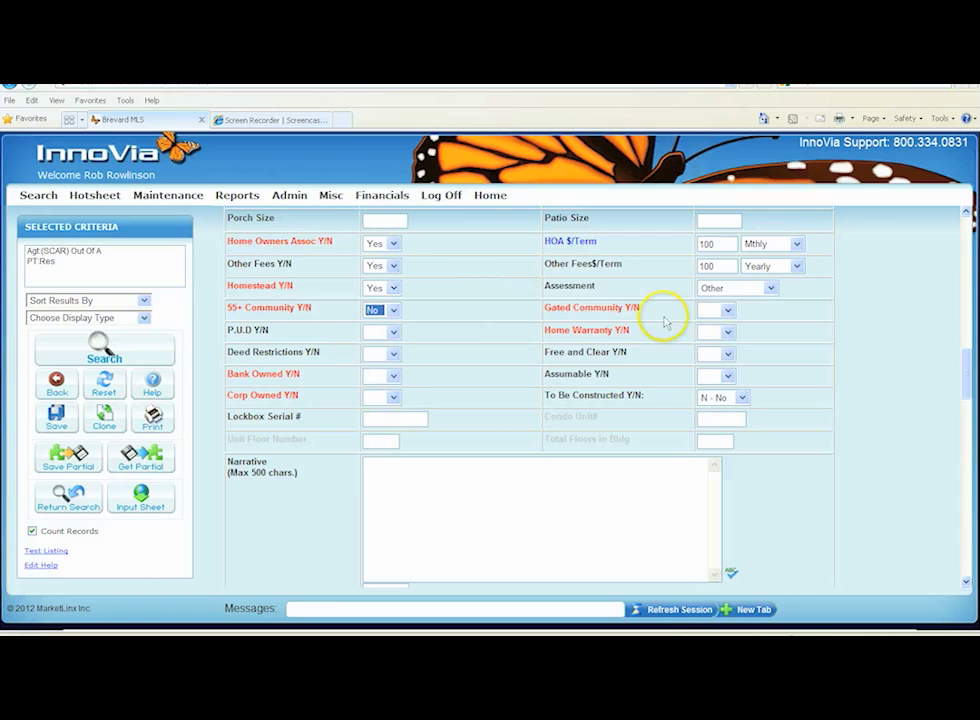
click(727, 310)
click(705, 337)
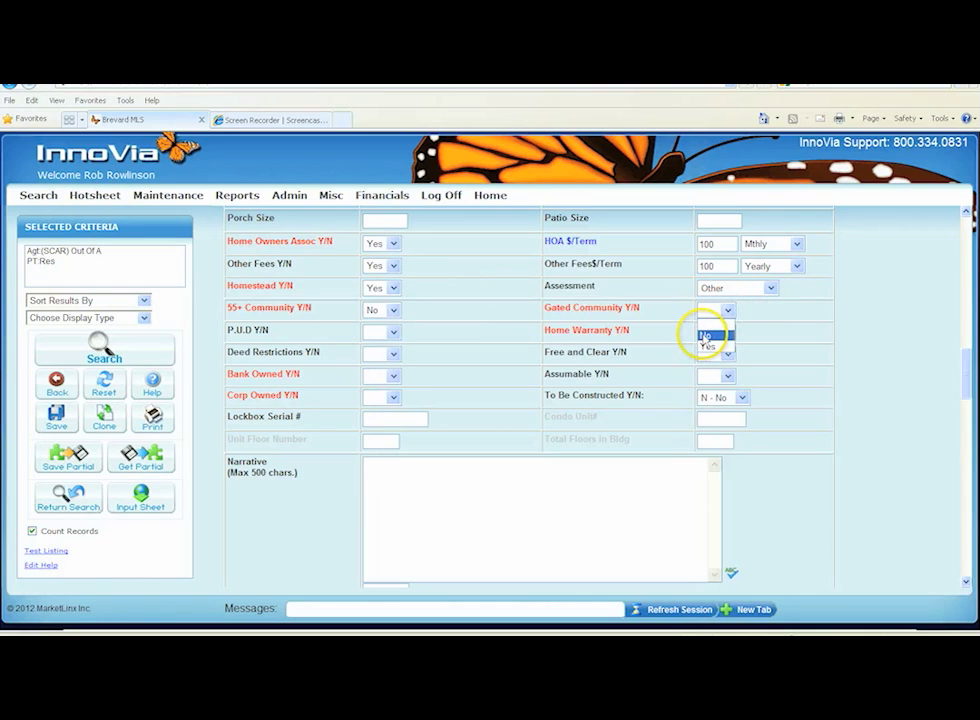
click(394, 333)
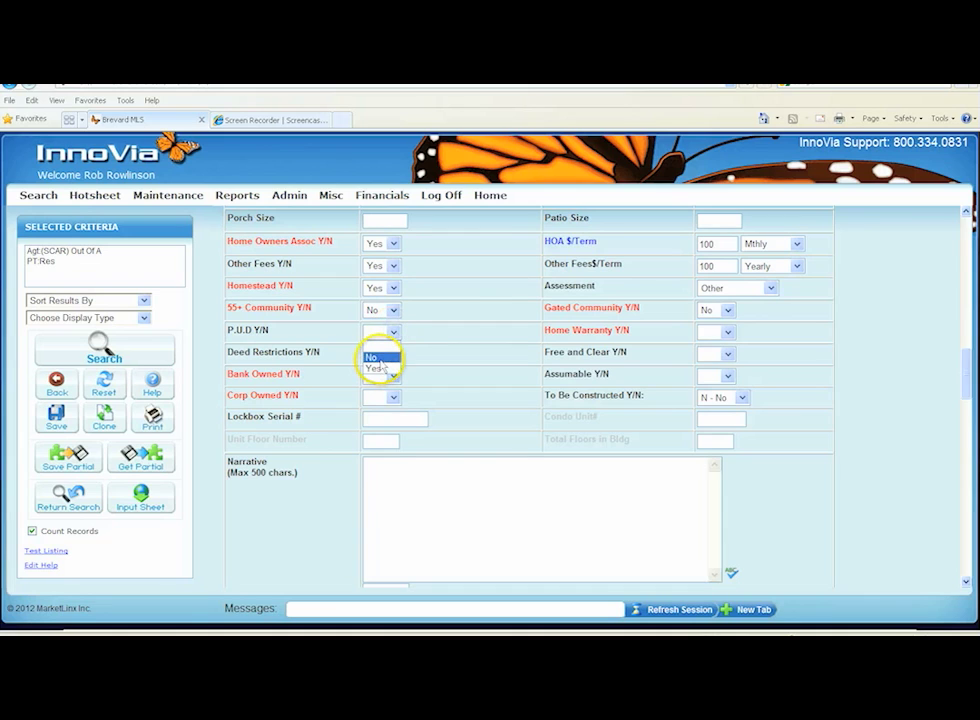
click(376, 355)
Set Home Warranty Y/N, Deed Restrictions Y/N and Free and Clear Y/N to Yes
click(727, 332)
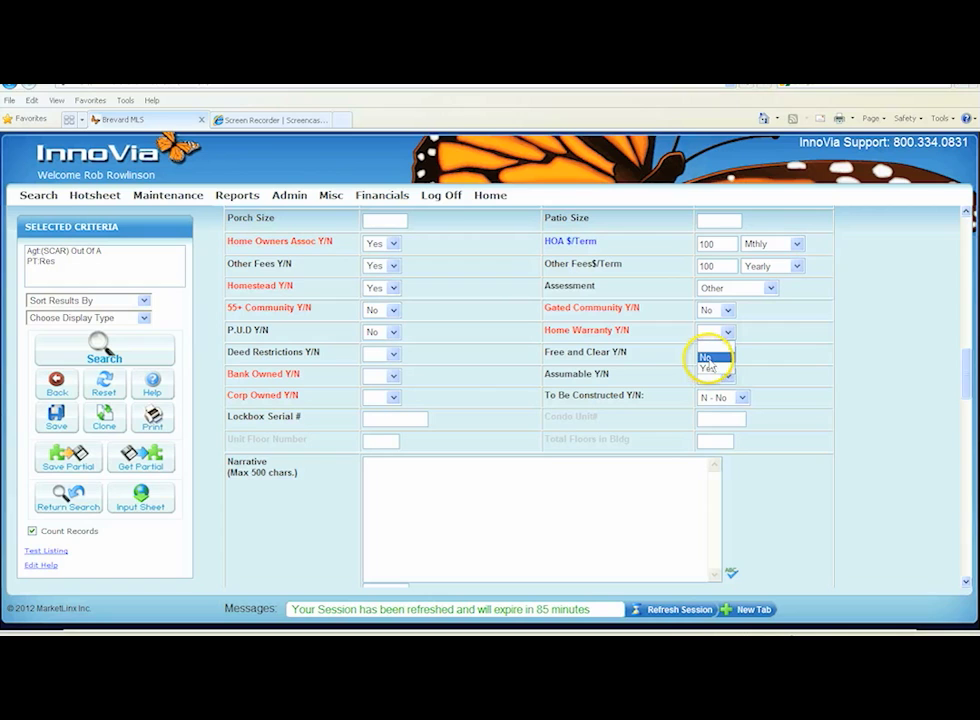
click(709, 368)
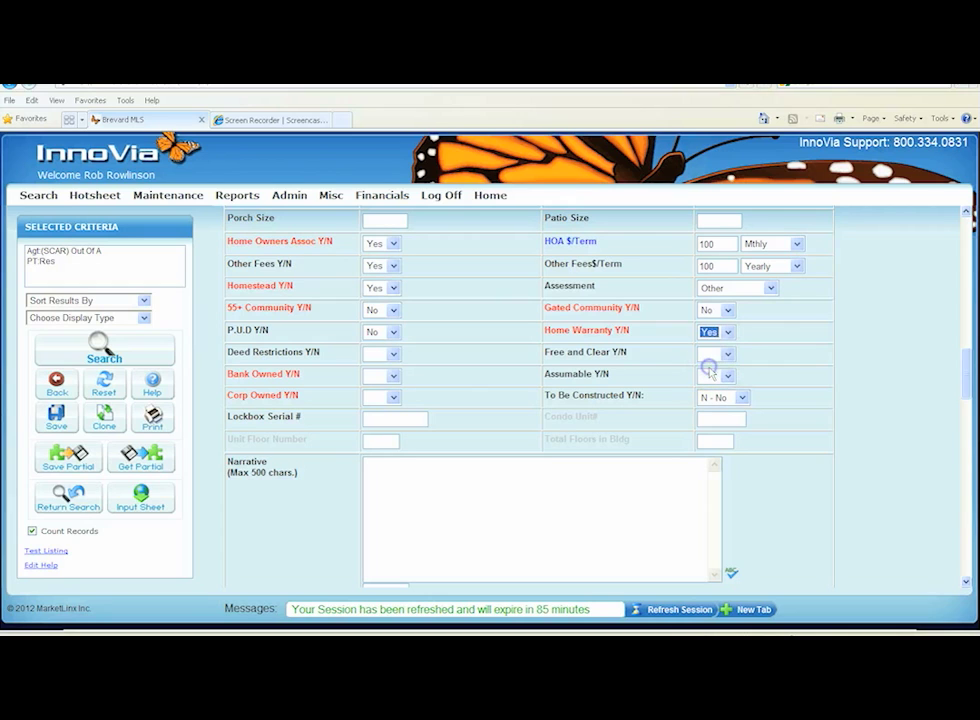
click(394, 358)
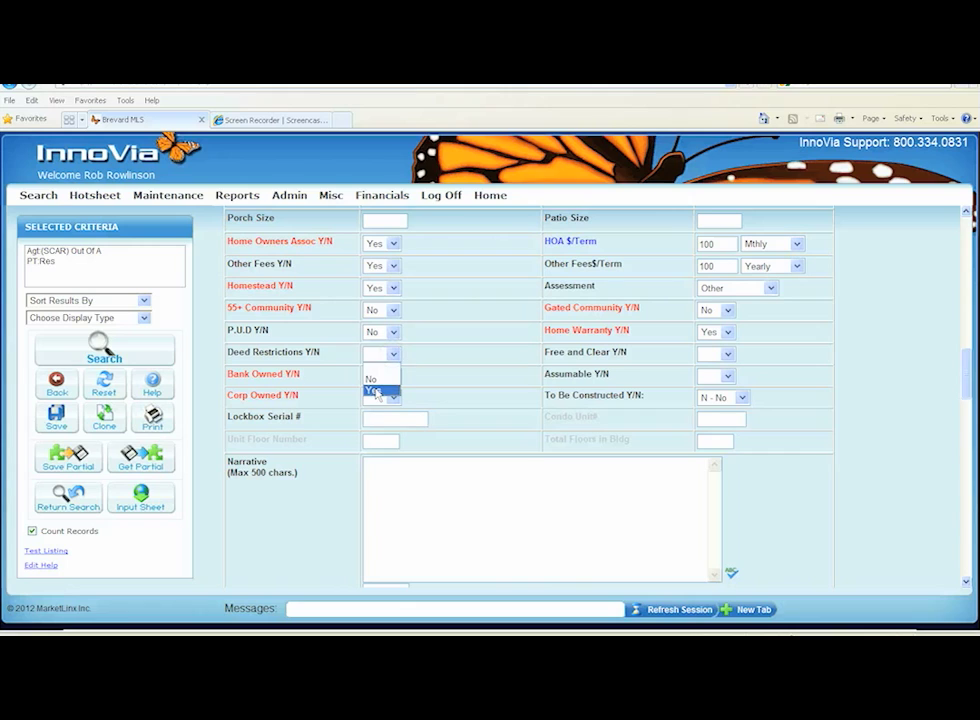
click(375, 391)
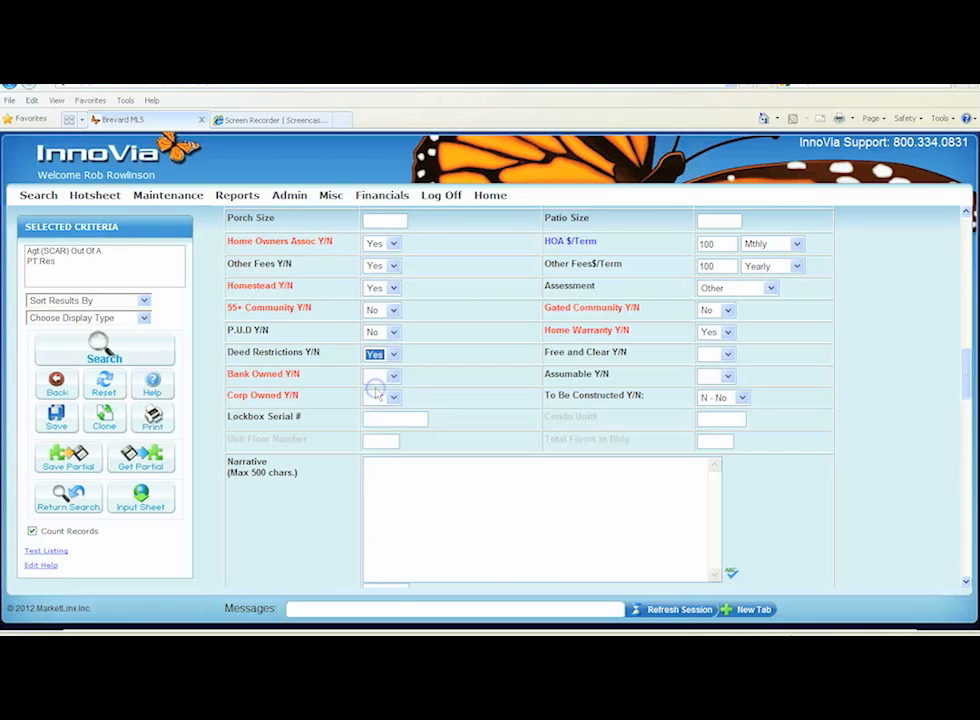
click(727, 354)
click(718, 392)
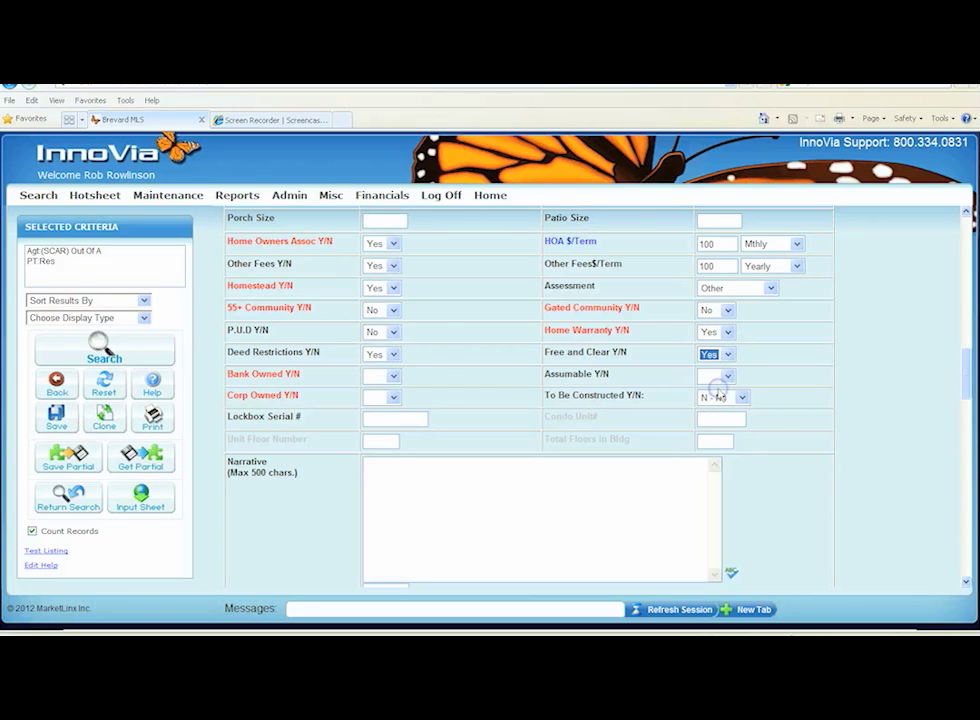
Set Bank Owned Y/N and Assumable Y/N to No, and Corp Owned Y/N to Yes
click(394, 378)
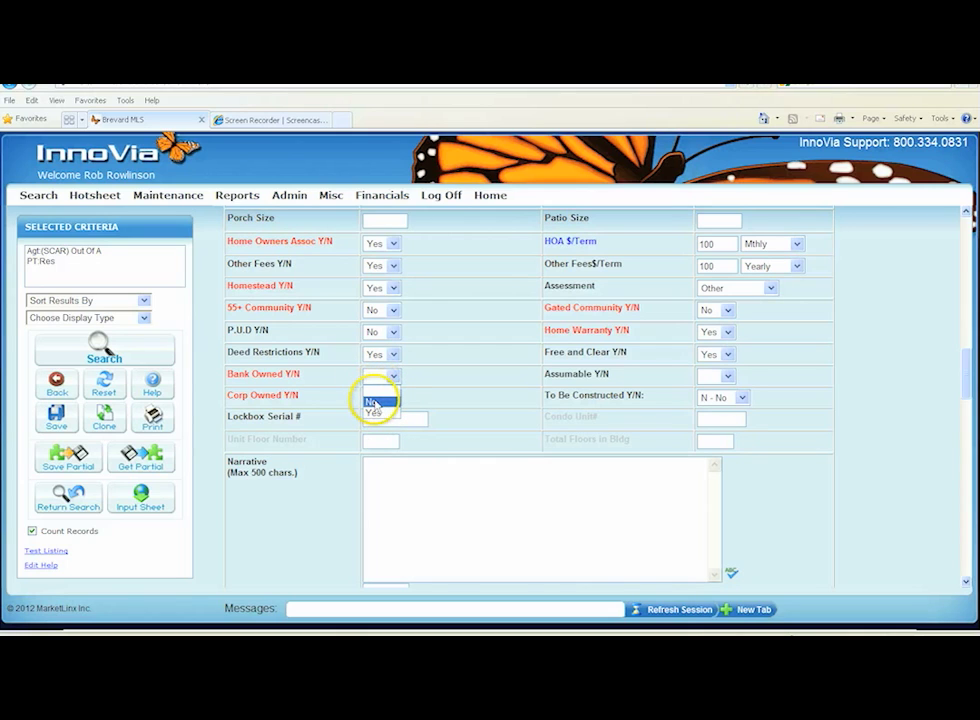
click(374, 402)
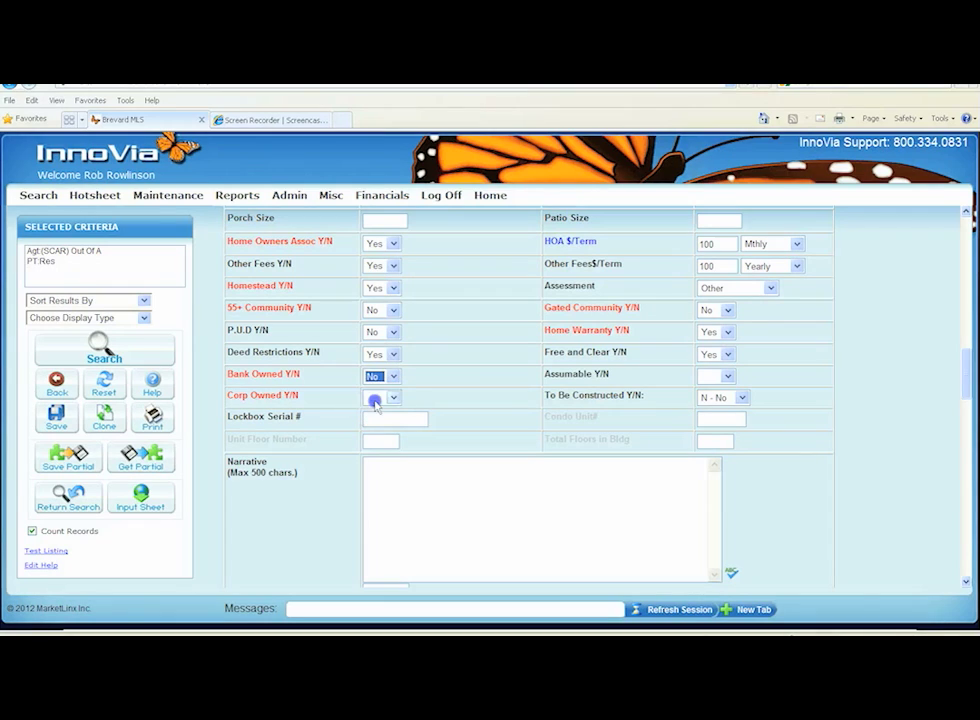
click(729, 379)
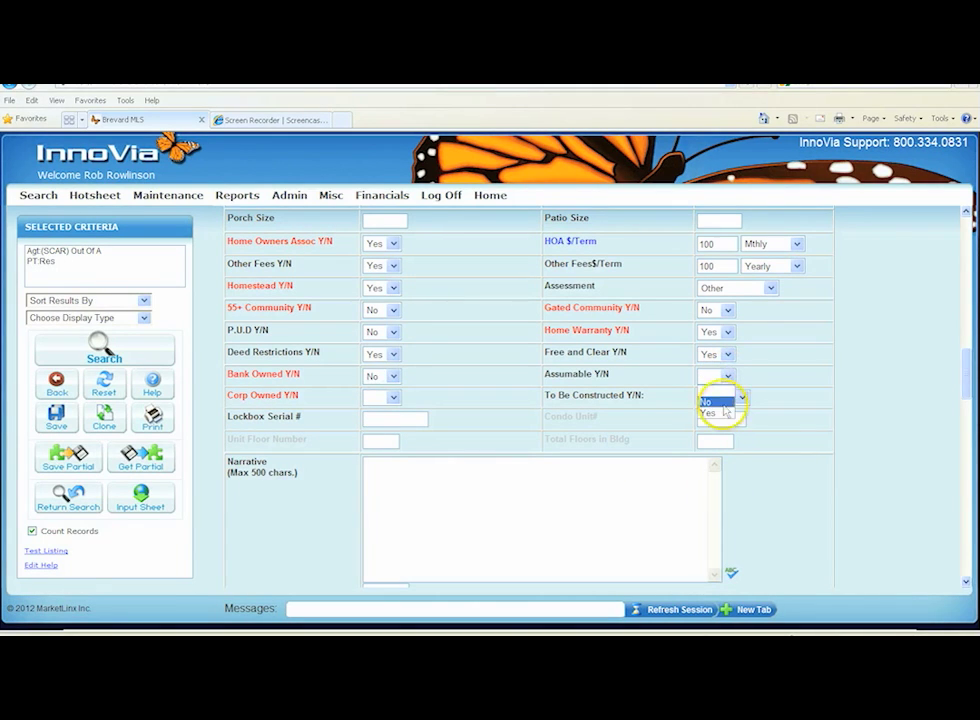
click(704, 401)
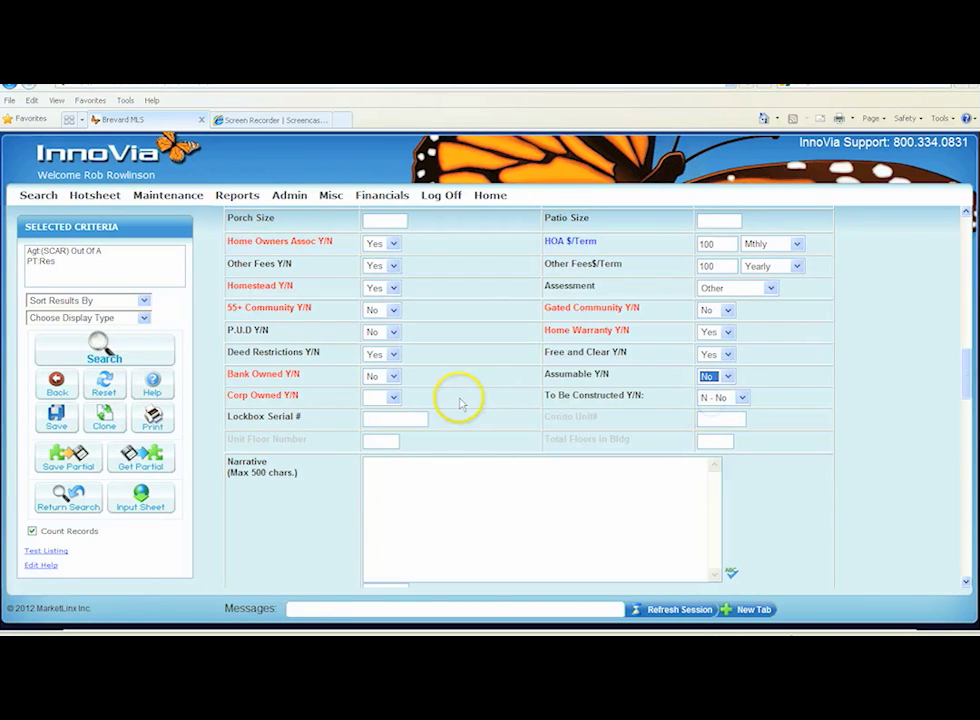
click(394, 398)
click(376, 431)
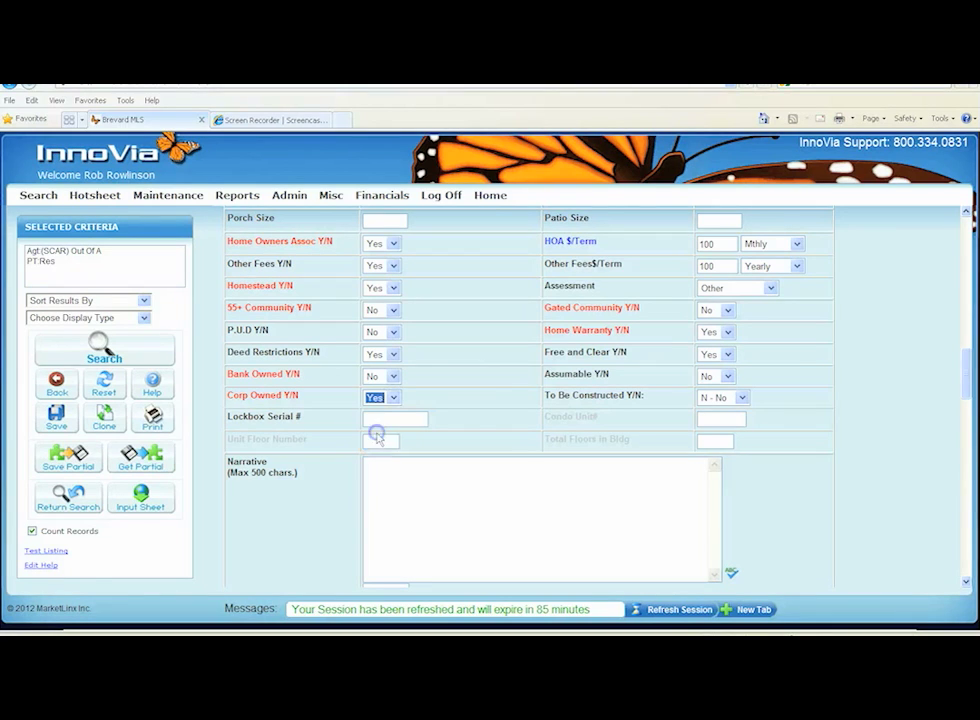
click(459, 395)
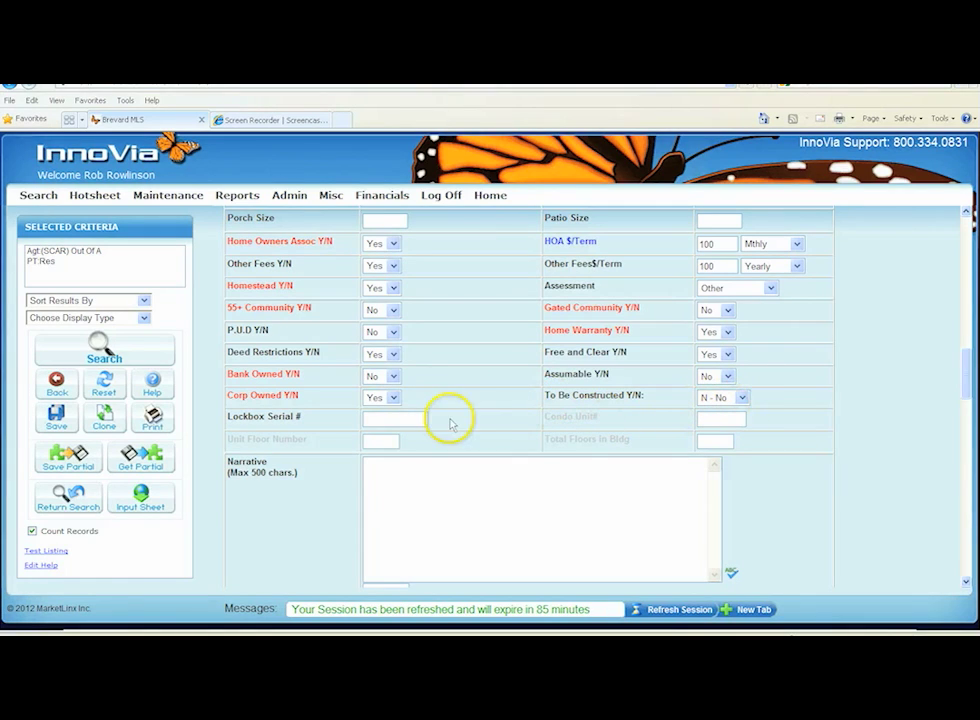
Start entering the Lockbox Serial # for the listing
click(411, 422)
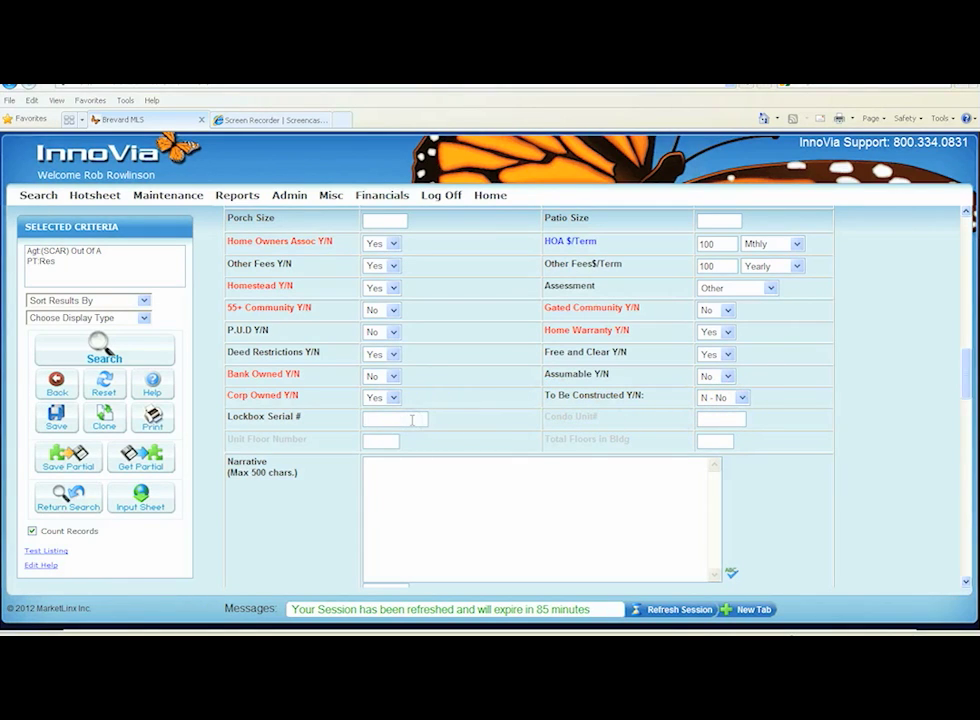
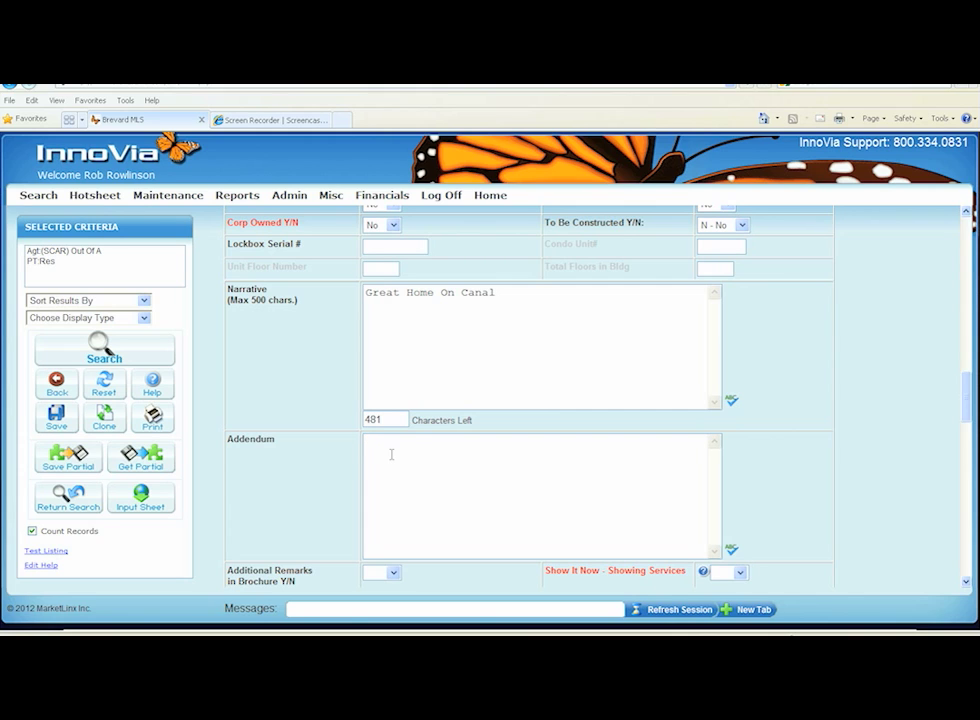
Set Additional Remarks in Brochure Y/N and Show It Now - Showing Services to Yes
scroll(393, 455, down, 2)
scroll(394, 460, down, 3)
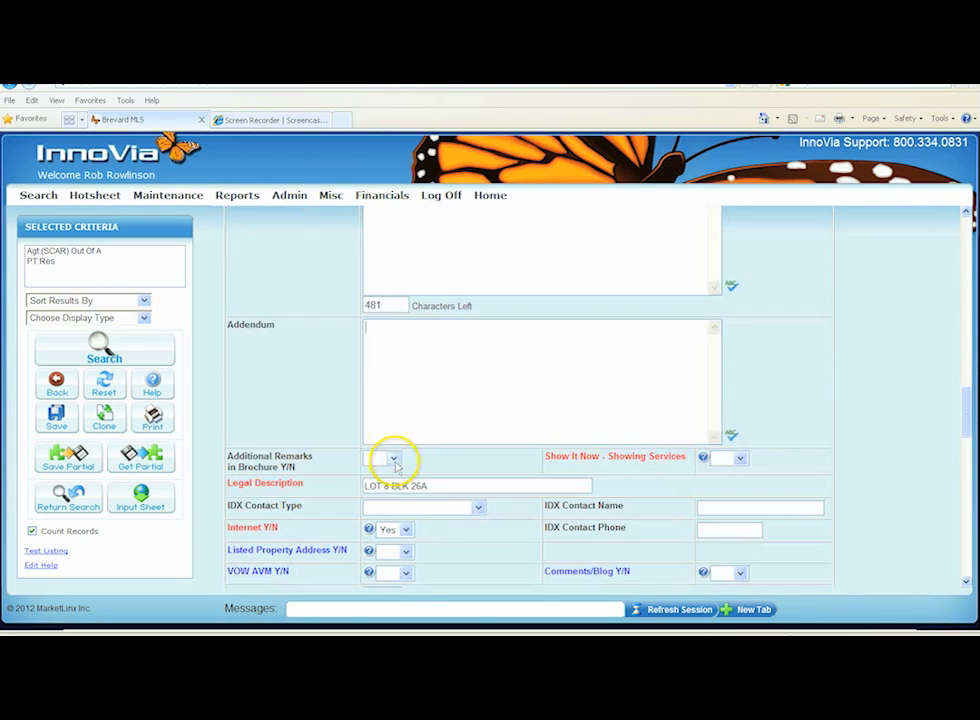
click(392, 401)
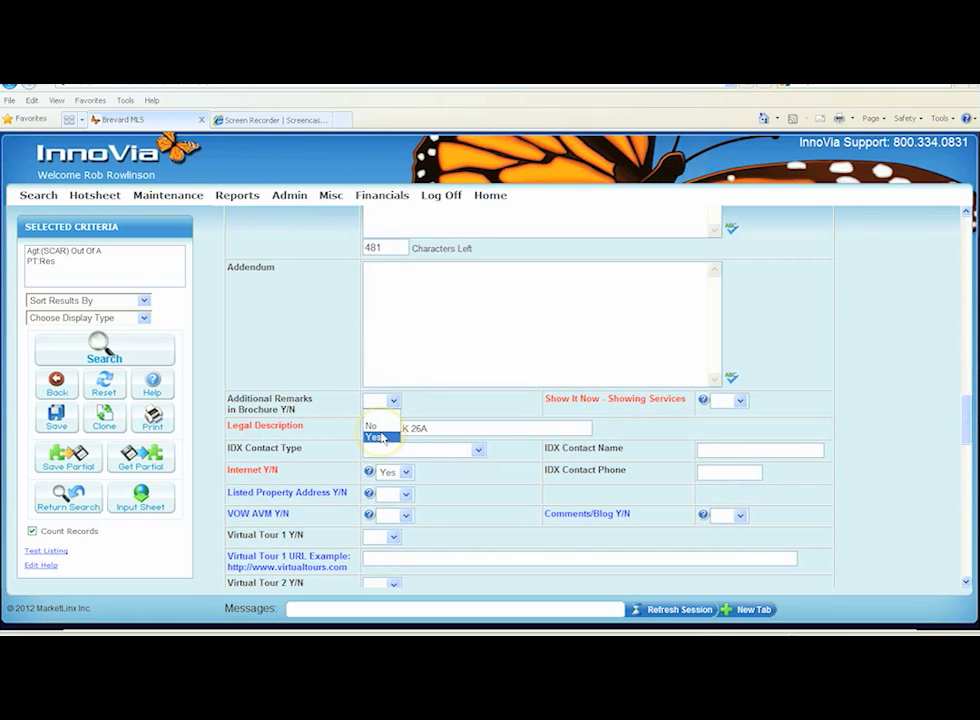
click(380, 437)
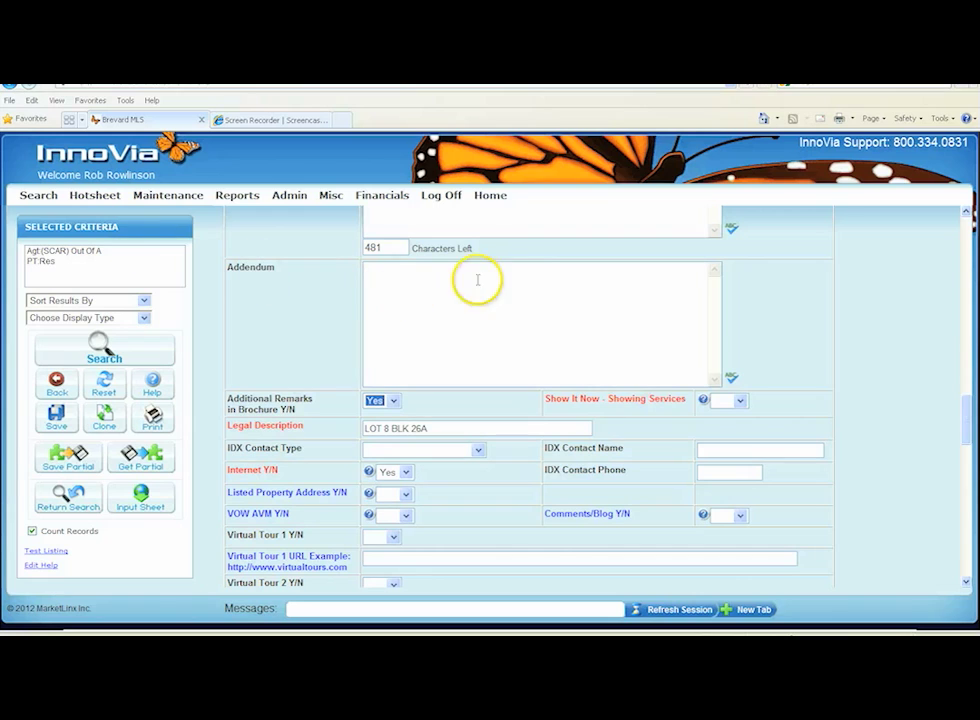
click(741, 401)
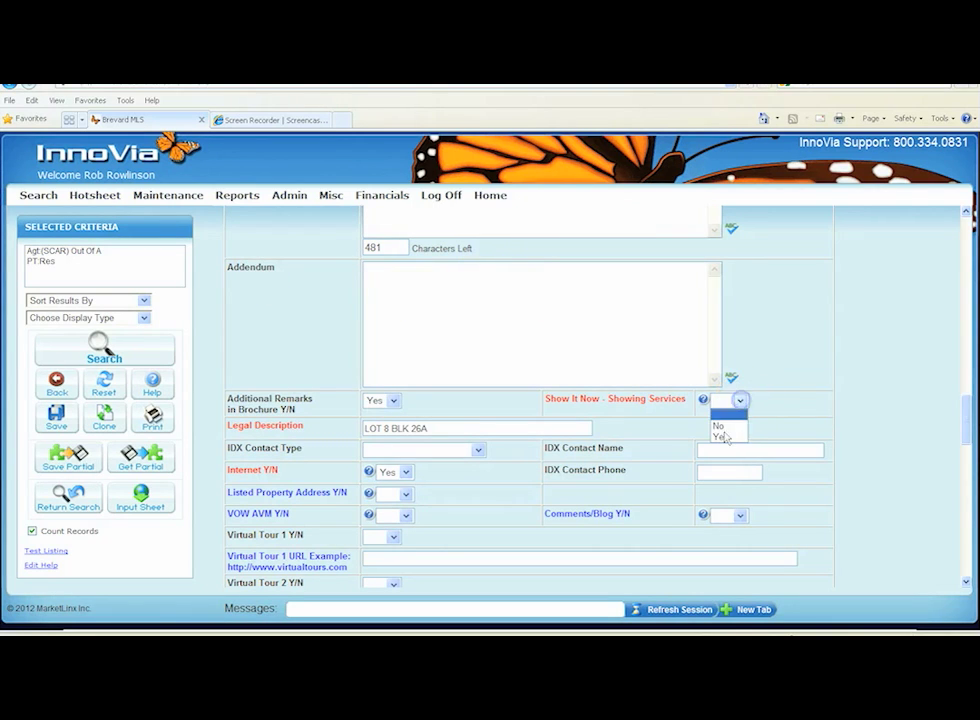
click(723, 436)
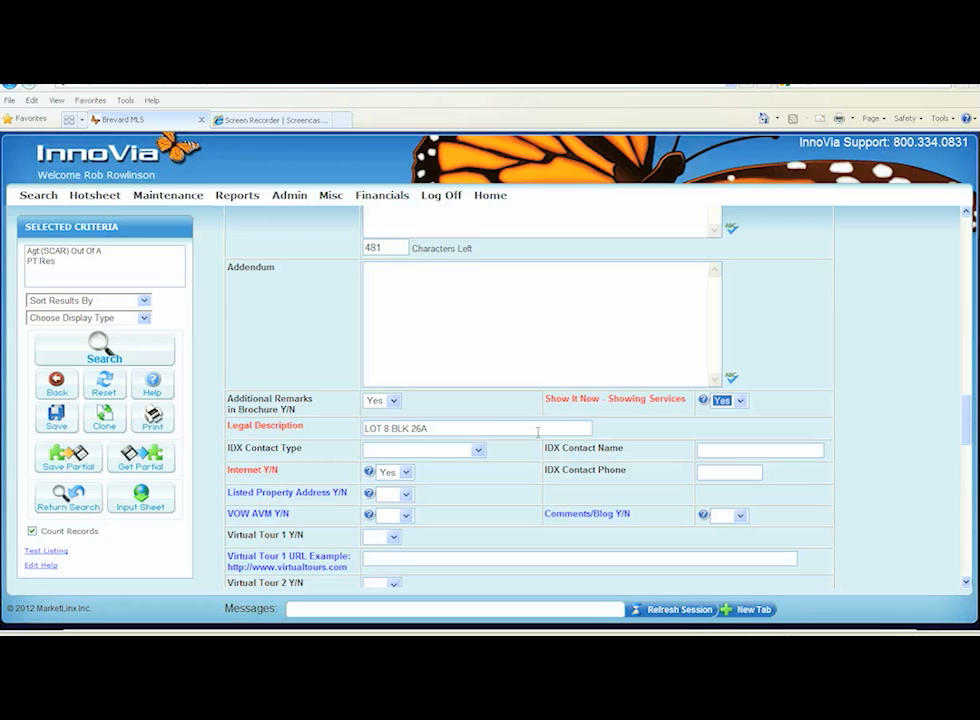
Set Listed Property Address Y/N to Yes
scroll(537, 436, down, 1)
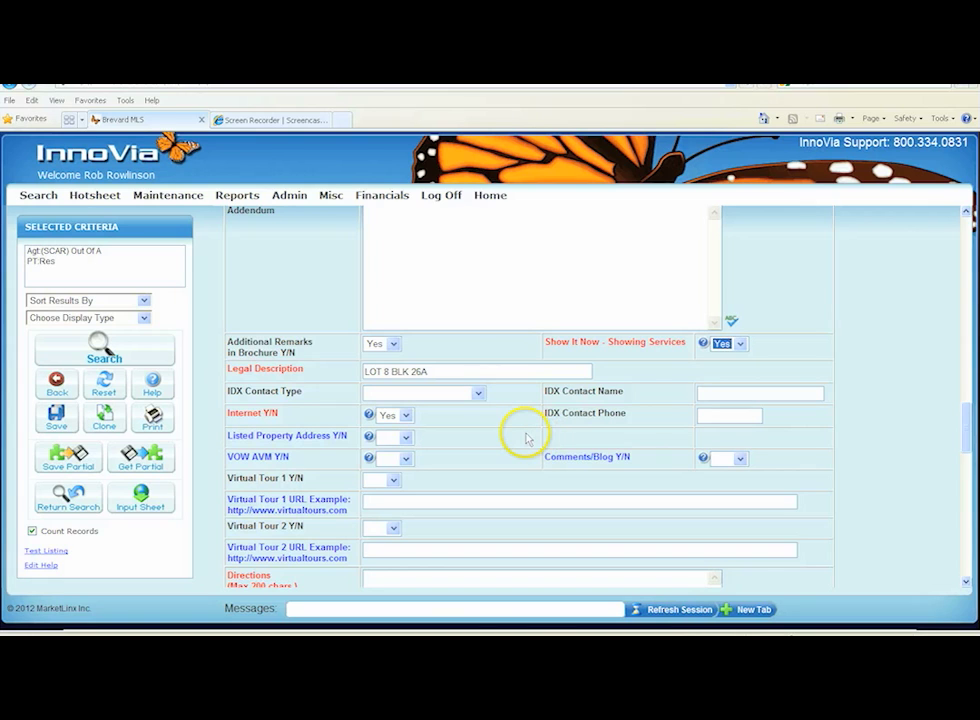
scroll(520, 431, down, 1)
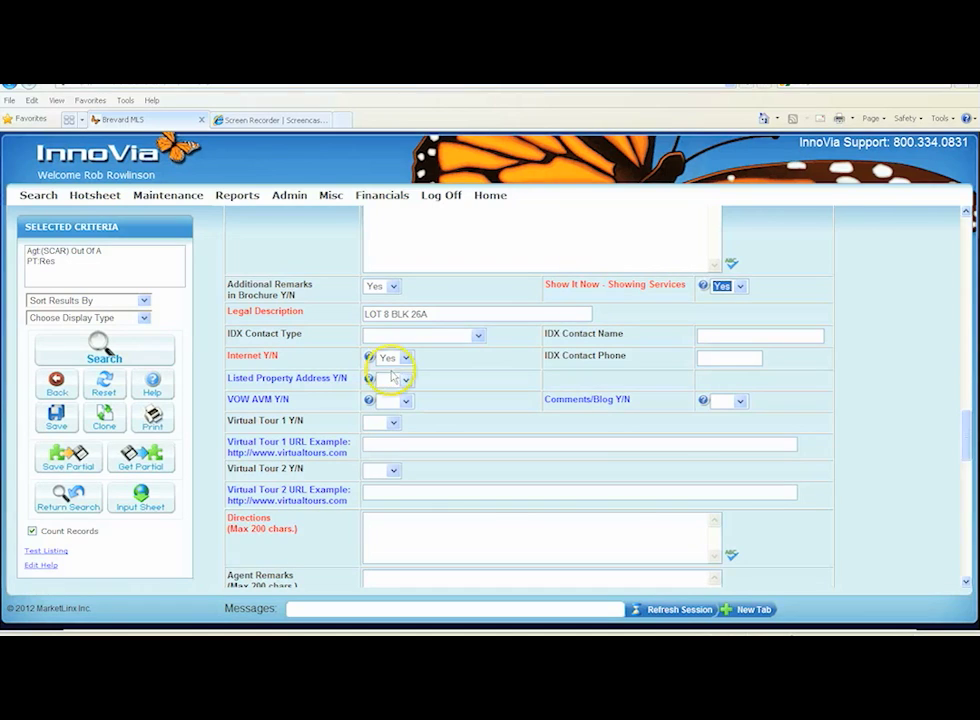
scroll(440, 378, down, 1)
scroll(445, 380, down, 1)
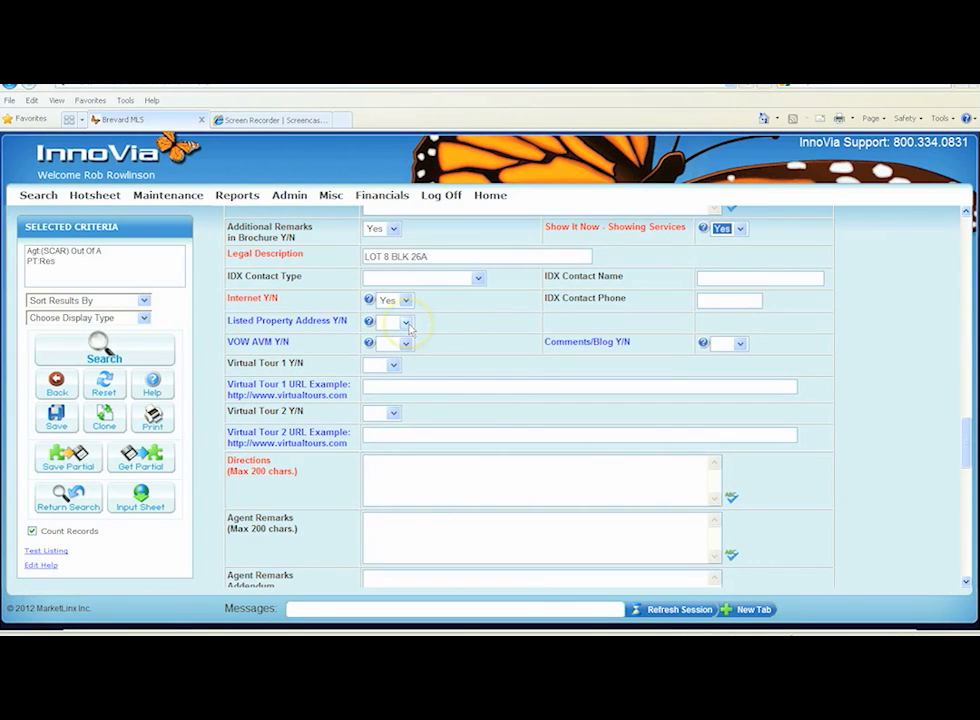
click(407, 324)
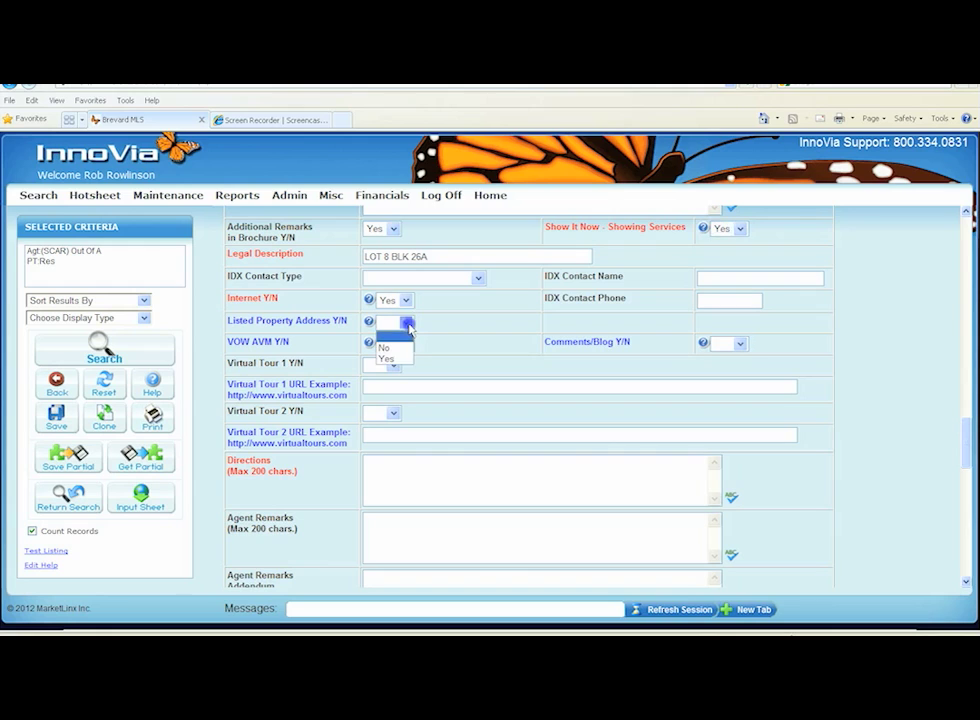
click(389, 358)
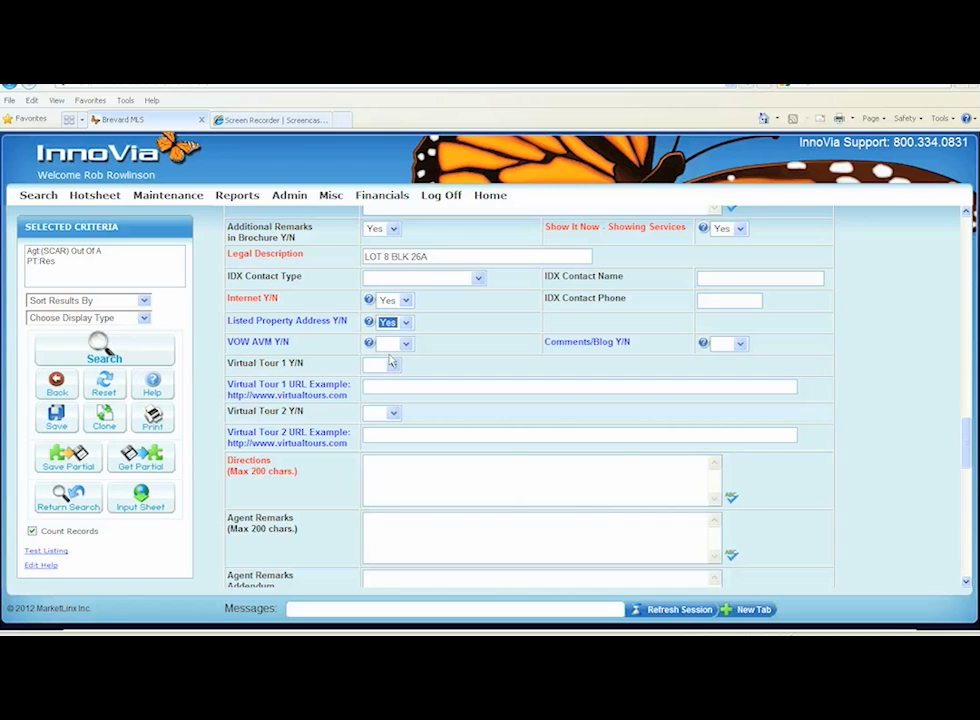
Set VOW AVM Y/N and Comments/Blog Y/N to No
click(405, 345)
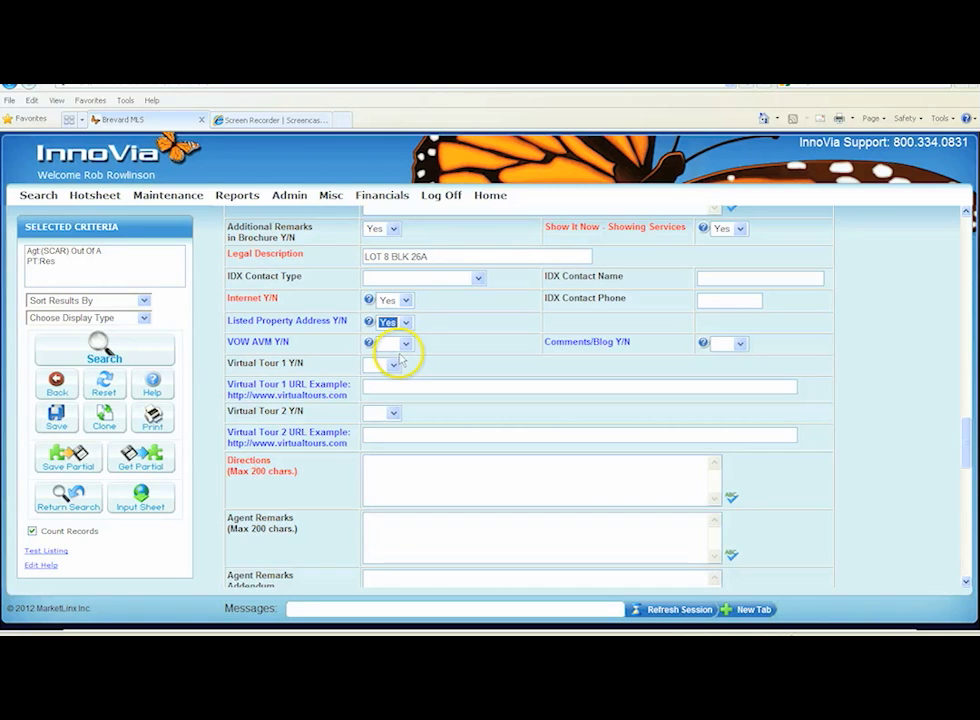
click(406, 345)
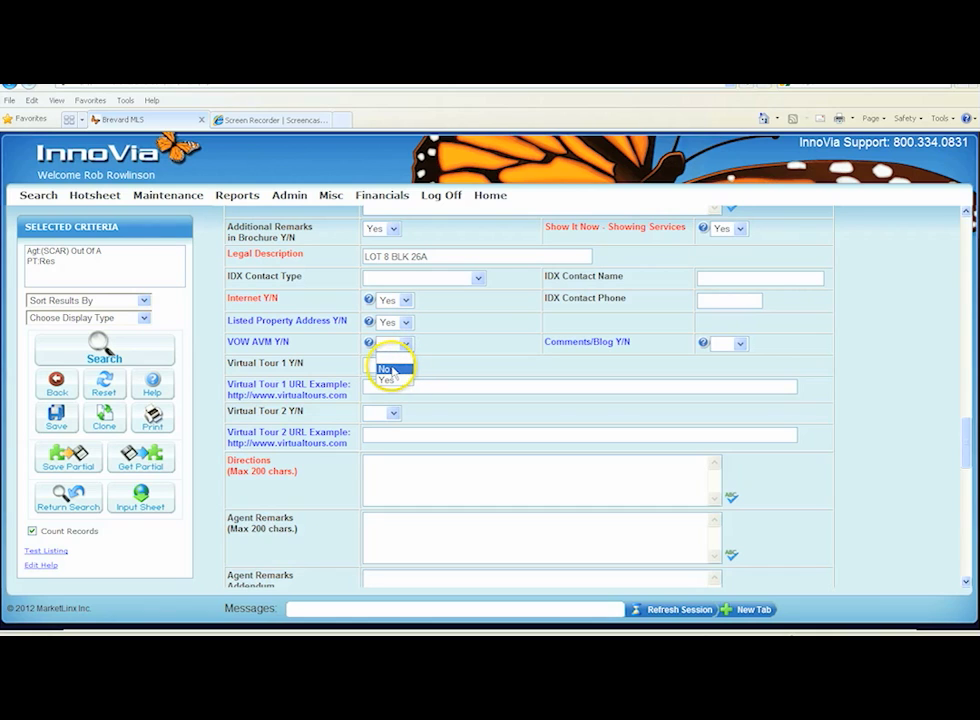
click(393, 371)
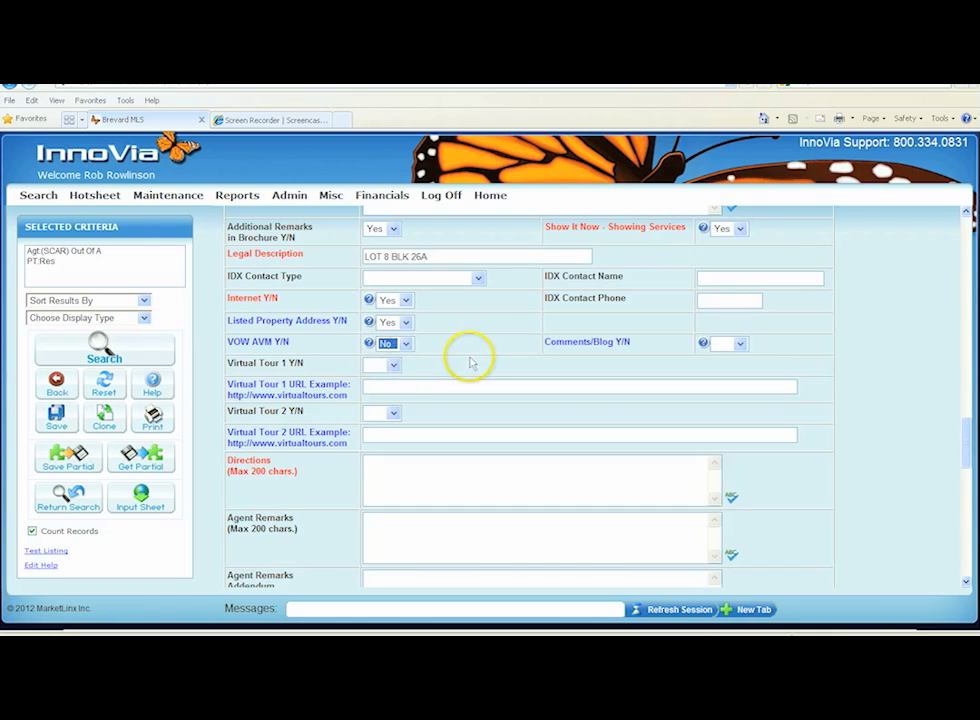
click(740, 343)
click(721, 369)
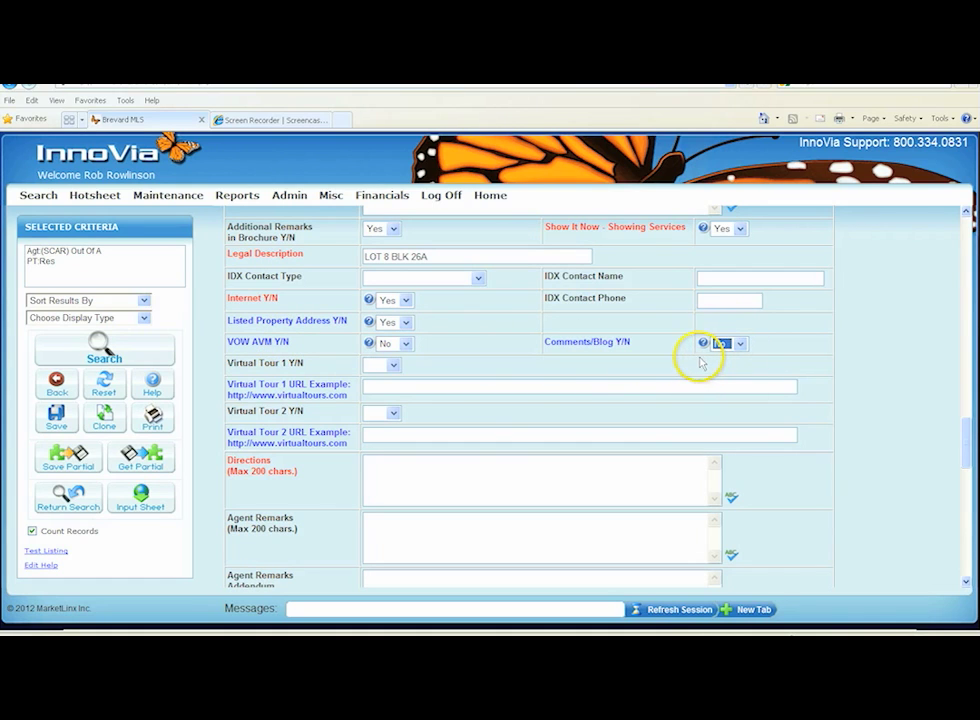
click(395, 367)
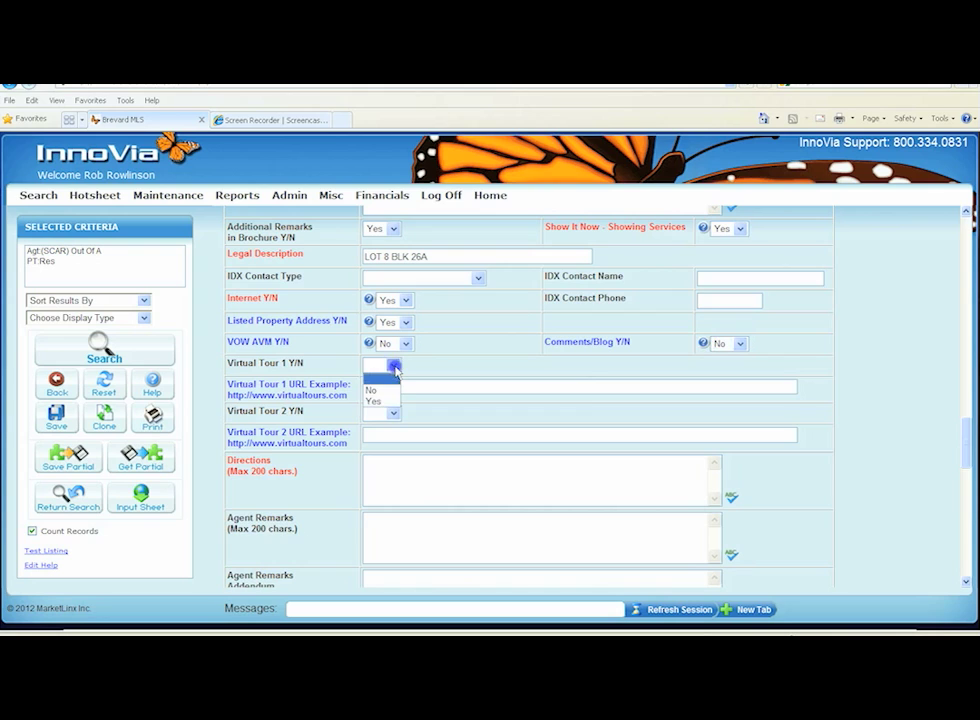
click(380, 398)
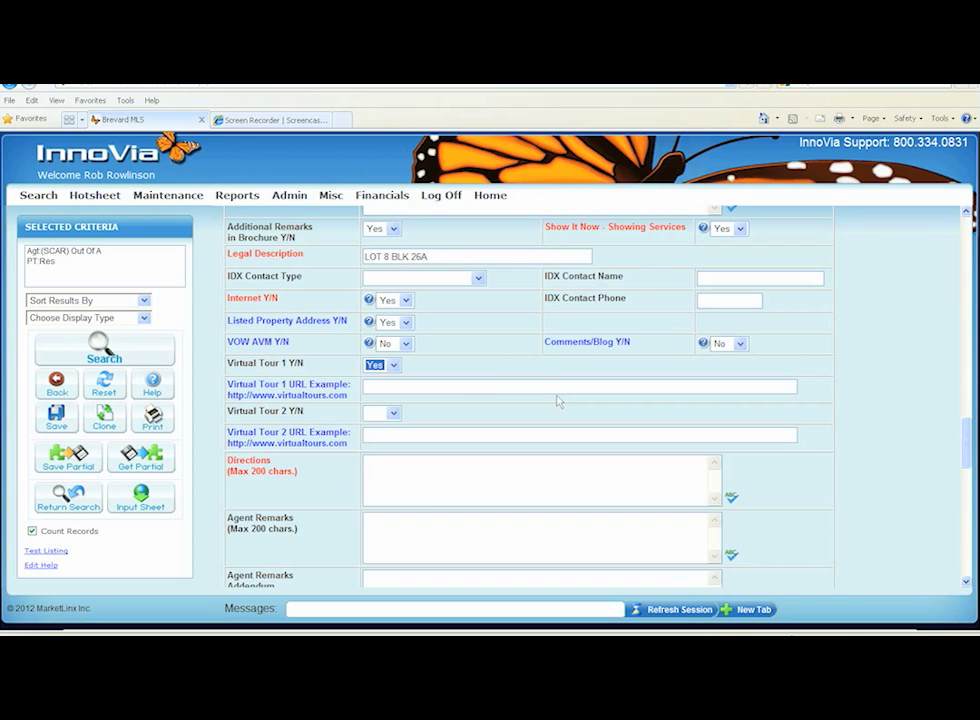
click(395, 366)
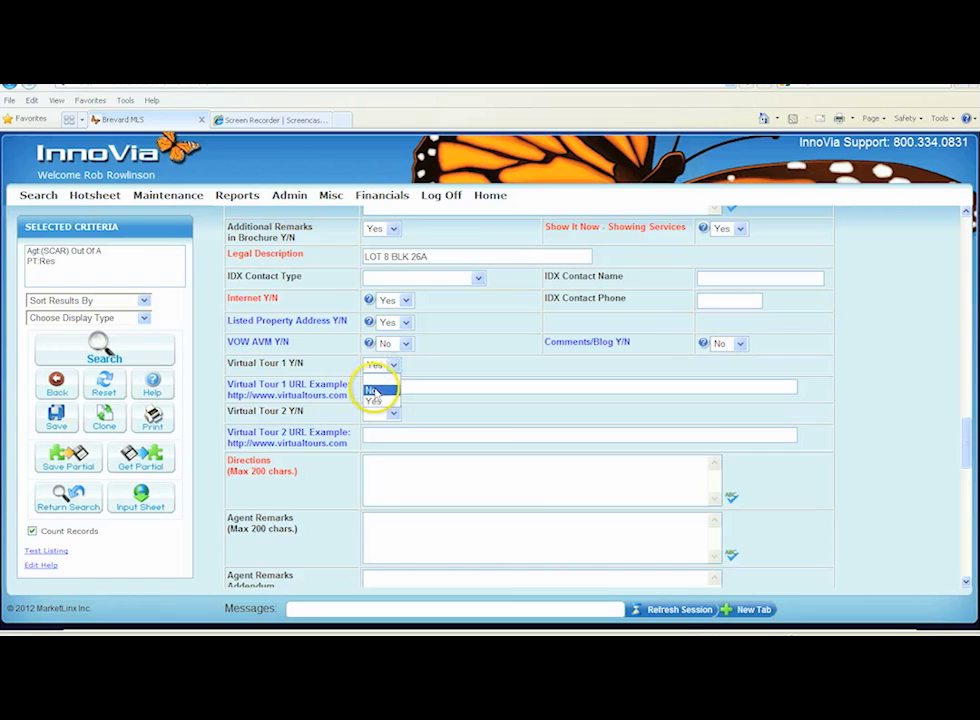
click(373, 391)
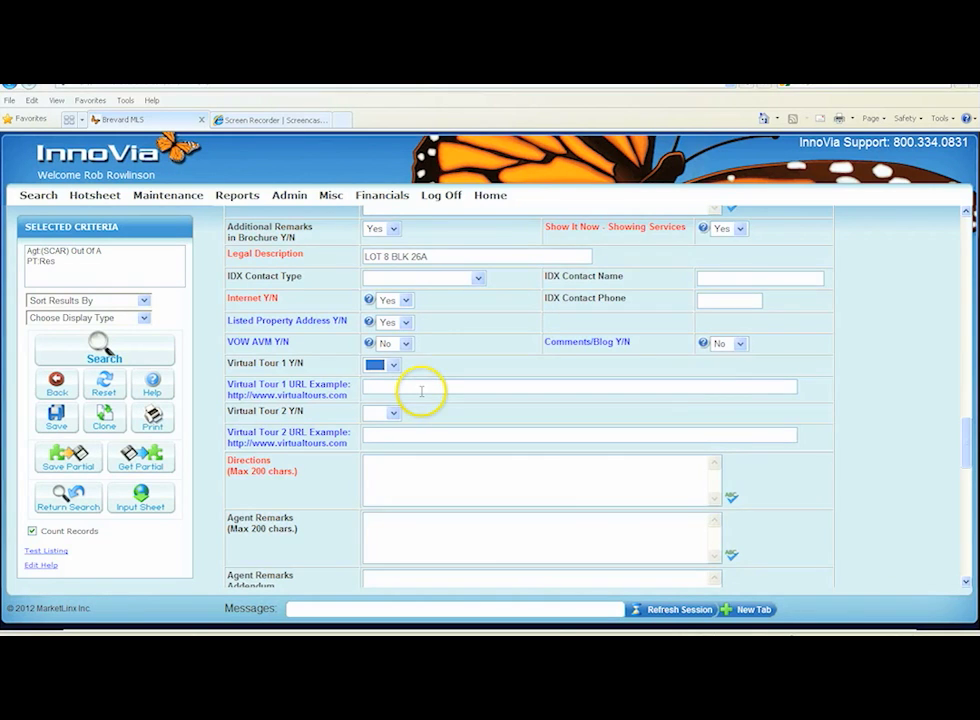
Enter the Directions as "corner of Mcleod and Tangerine"
scroll(422, 390, down, 2)
click(379, 355)
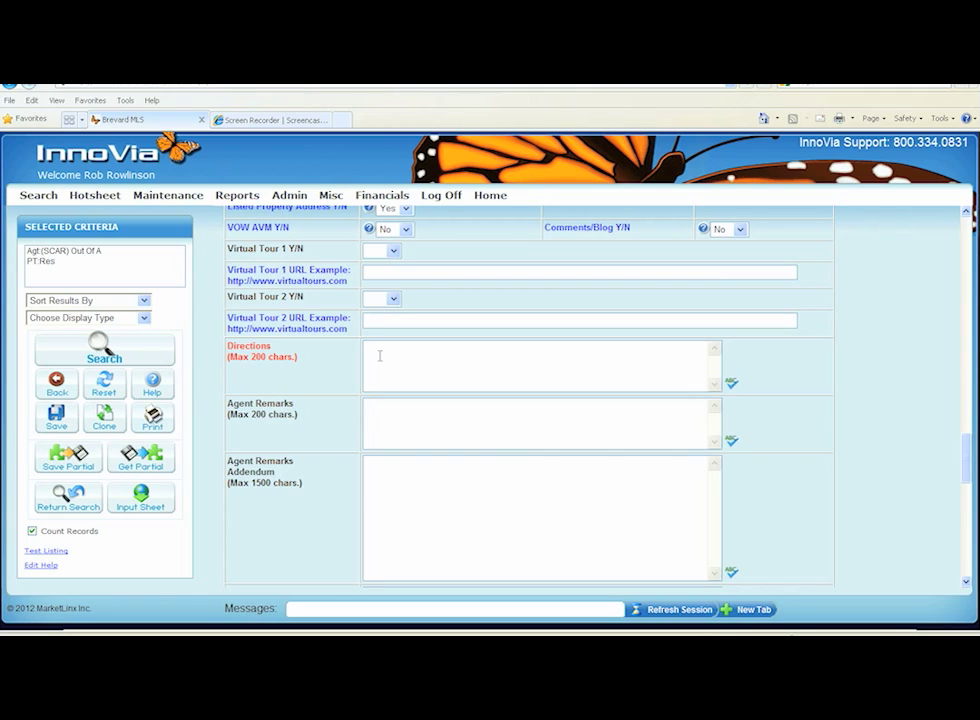
text(c)
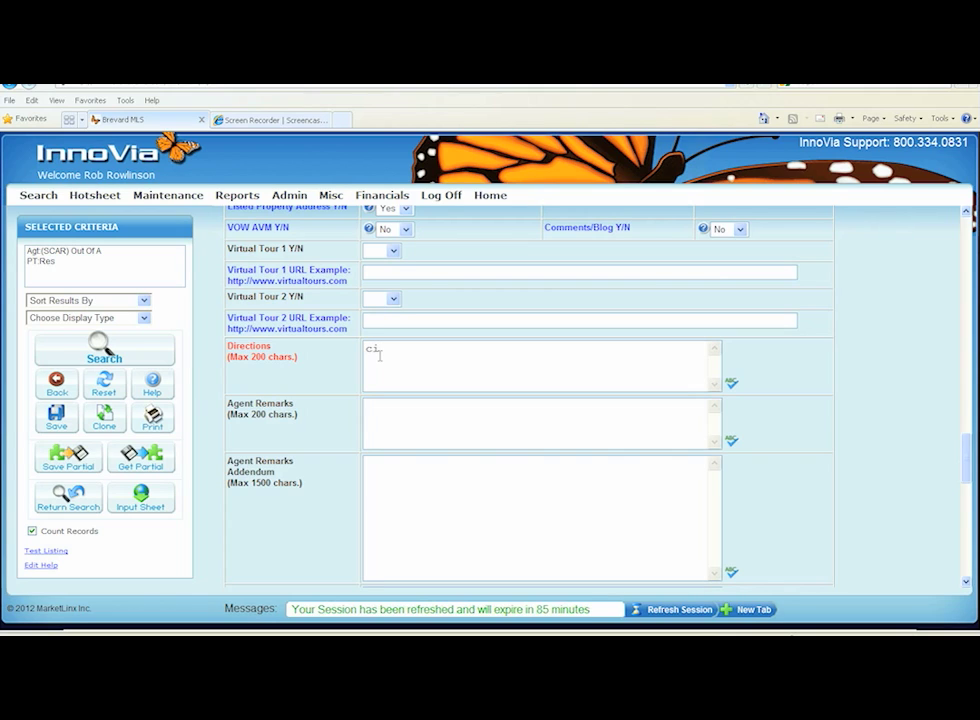
text(orn)
key(BackSpace)
text(mer)
key(BackSpace)
key(BackSpace)
key(BackSpace)
key(BackSpace)
text(ner)
text(of Mcleod and Tangerine)
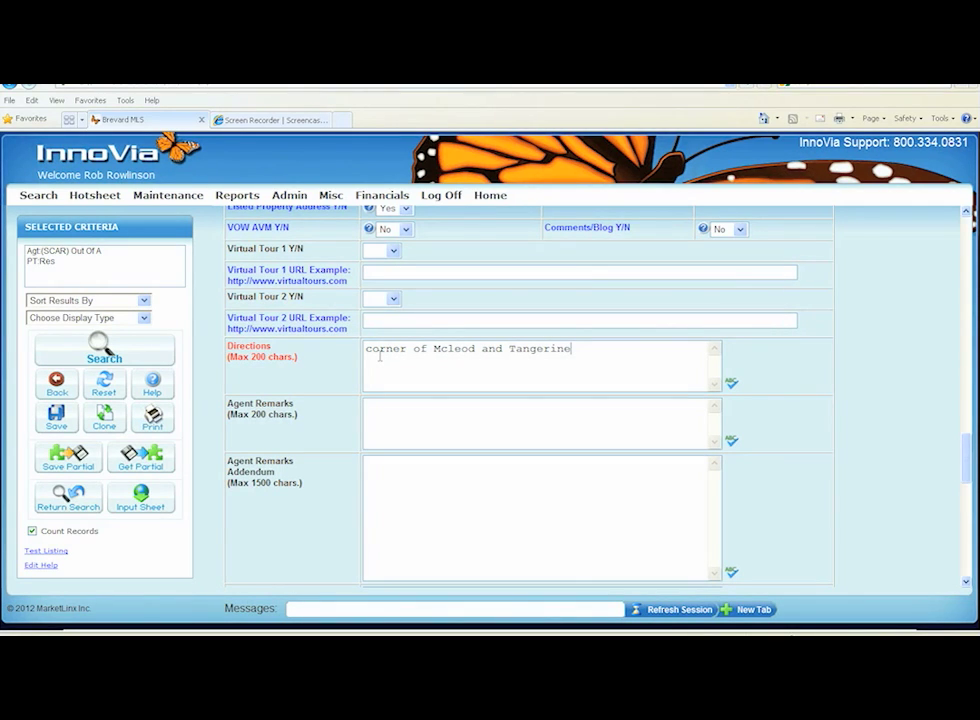
Enter the Agent Remarks "PLease see paperclip for purchase contract"
scroll(380, 355, down, 1)
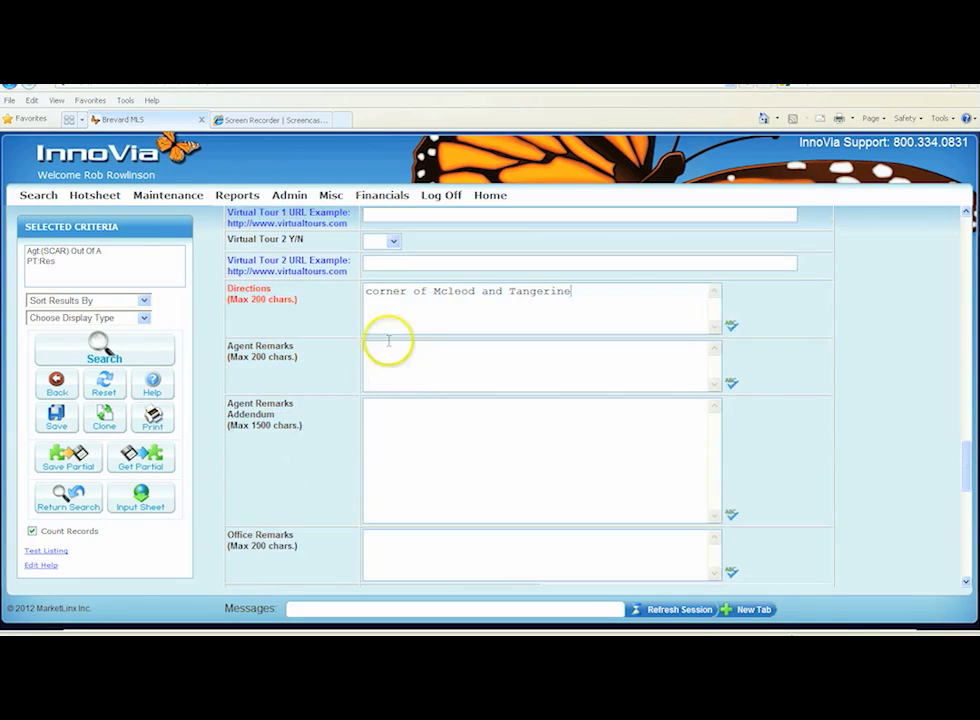
click(382, 355)
text(PLease)
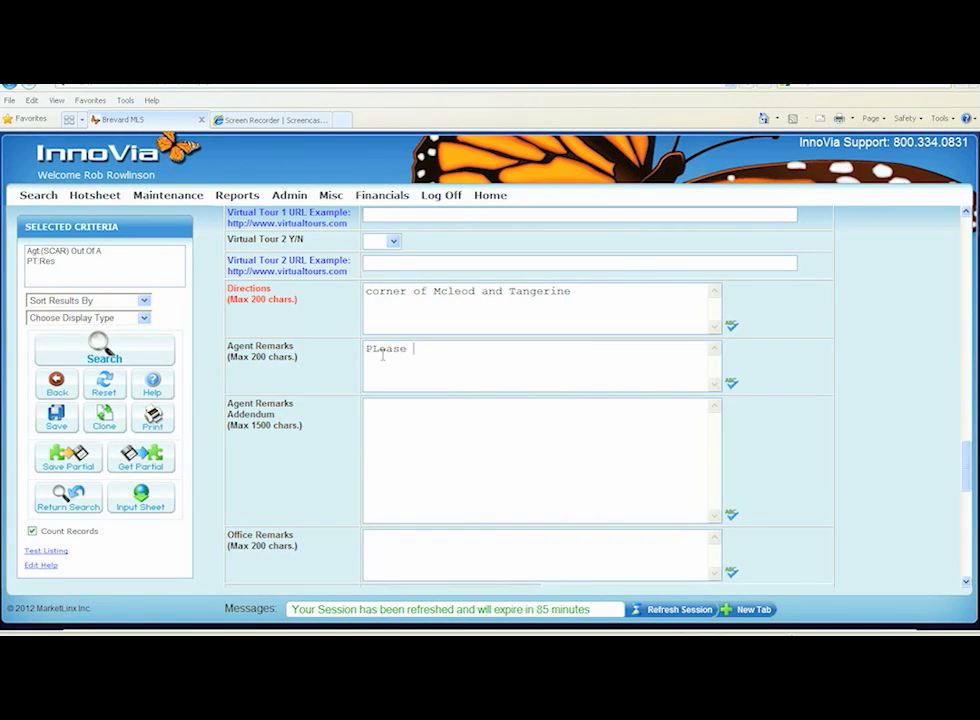
text(see paperclip for sh)
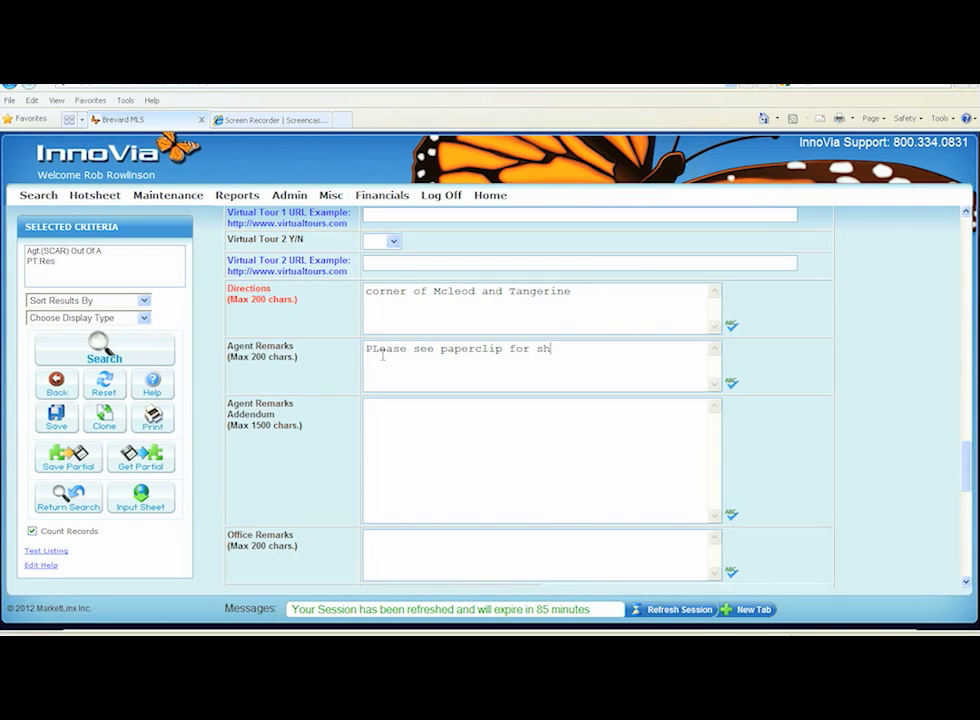
key(BackSpace)
key(BackSpace)
text(purchase contract)
click(377, 352)
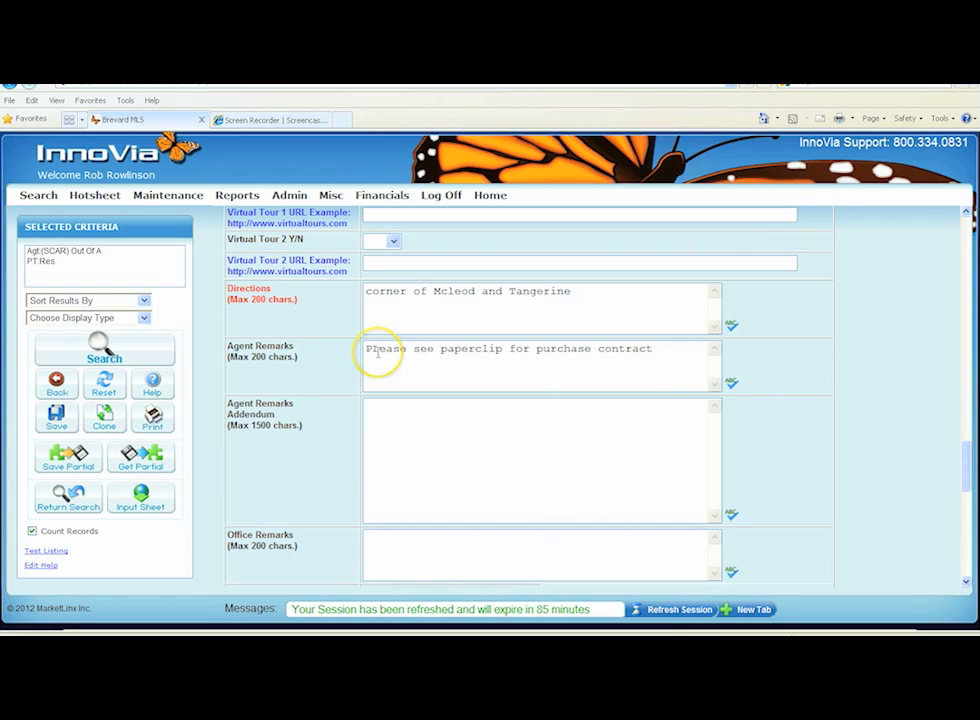
Open the Coded Features selection for the listing
click(377, 419)
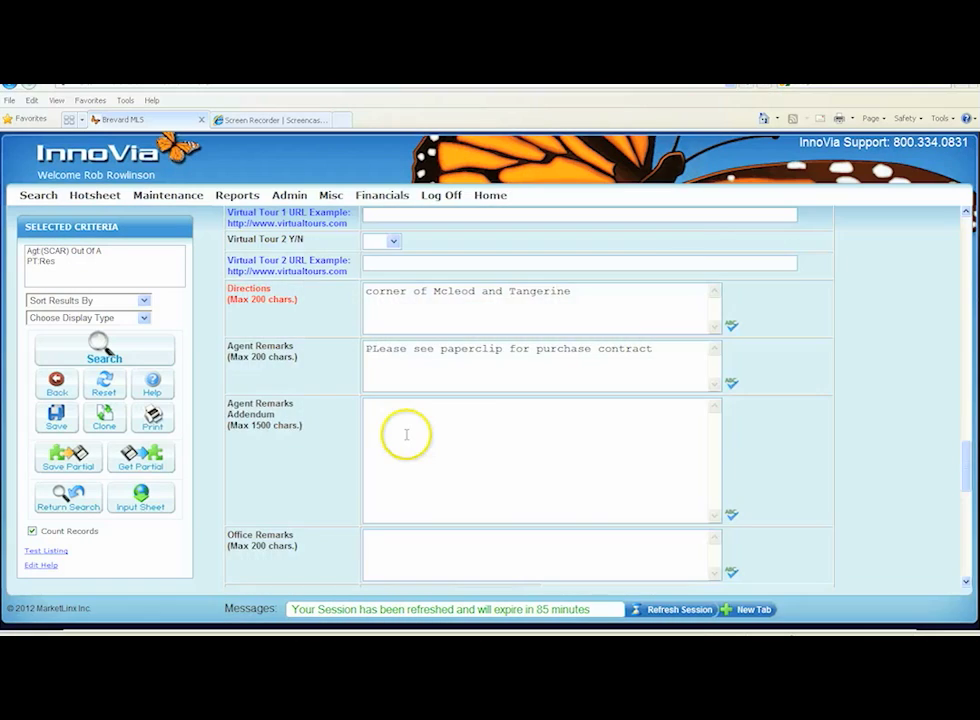
scroll(405, 435, down, 2)
click(380, 428)
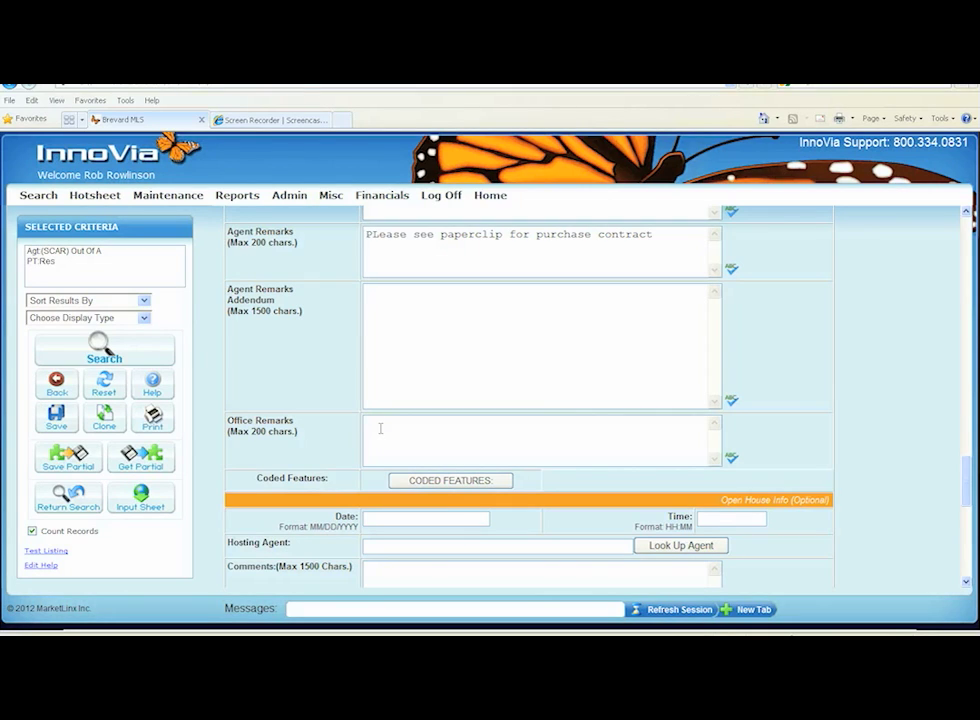
scroll(381, 428, down, 2)
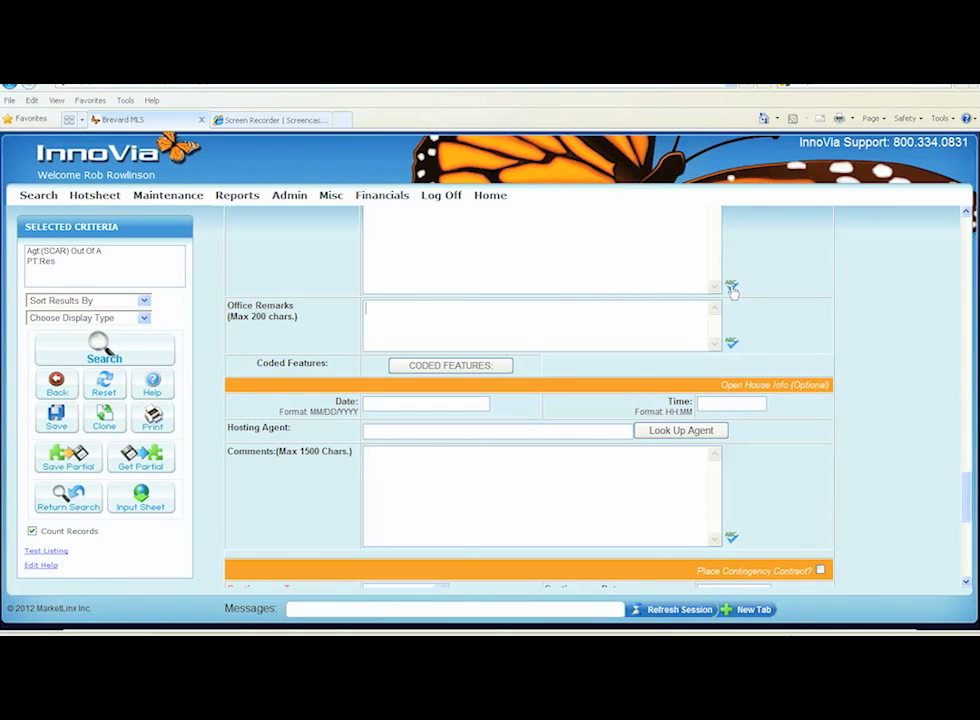
scroll(625, 340, down, 1)
click(470, 312)
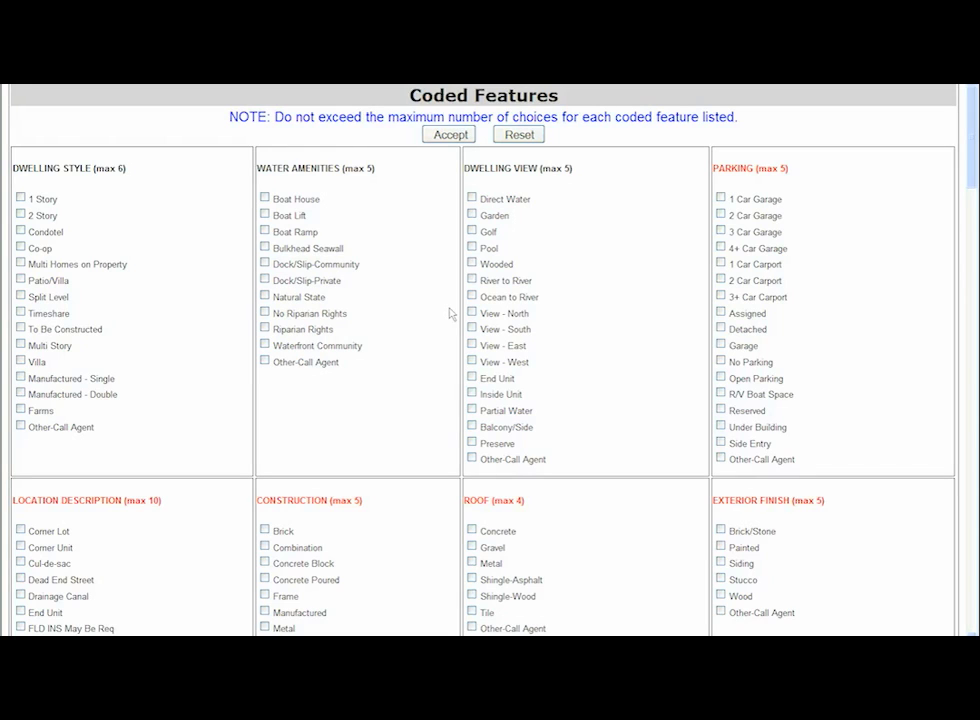
Check the coded features 1 Story, Boat Lift, Bulkhead Seawall, Dock/Slip-Private, Direct Water and View - East
click(22, 202)
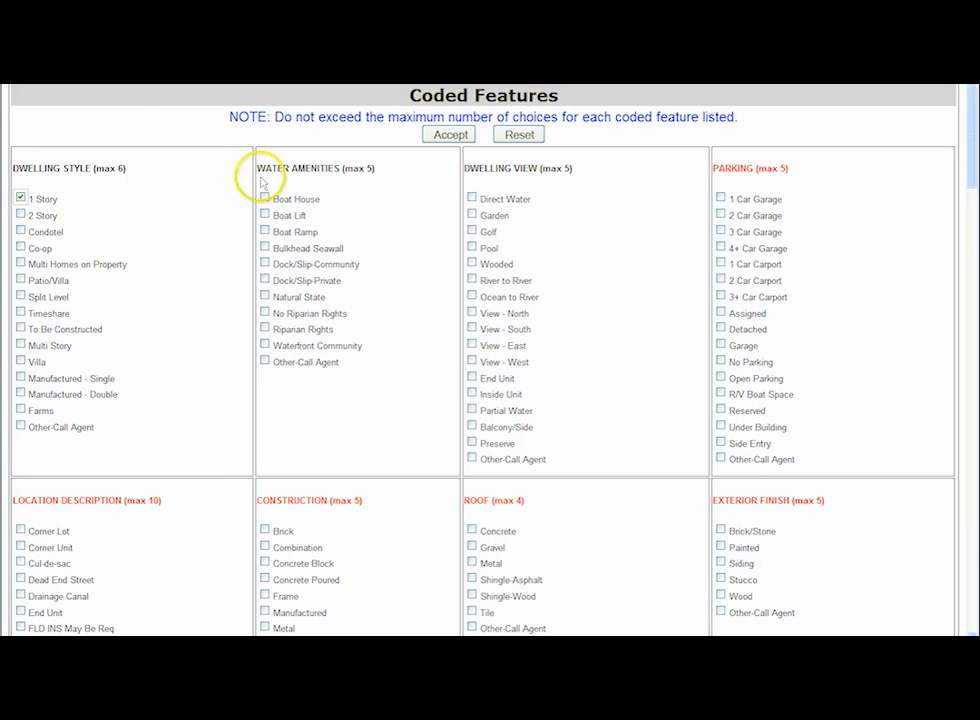
click(265, 215)
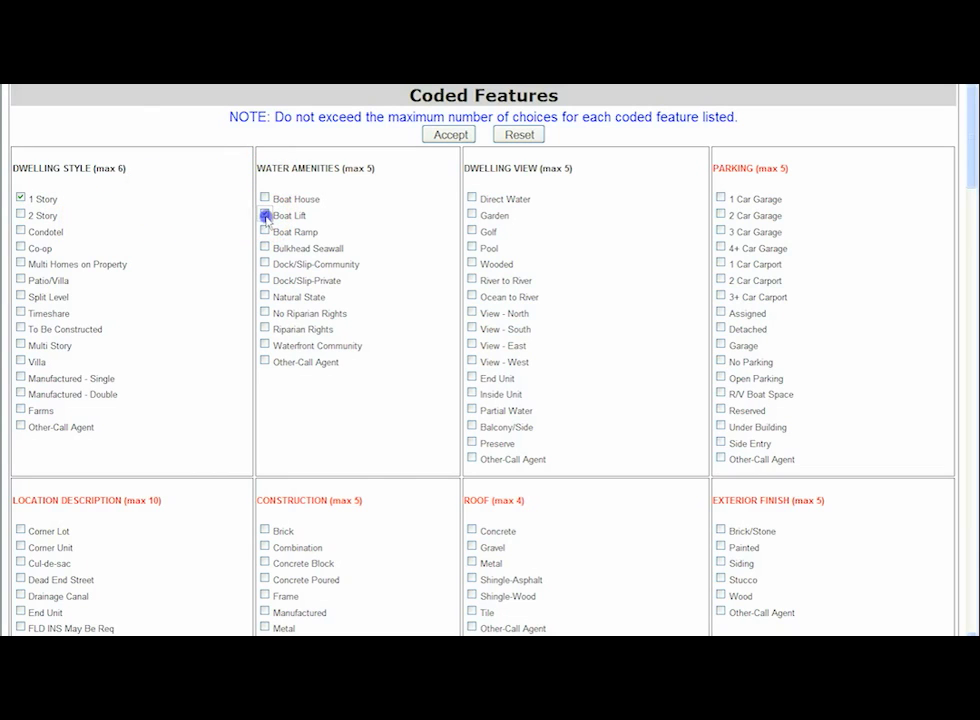
click(265, 248)
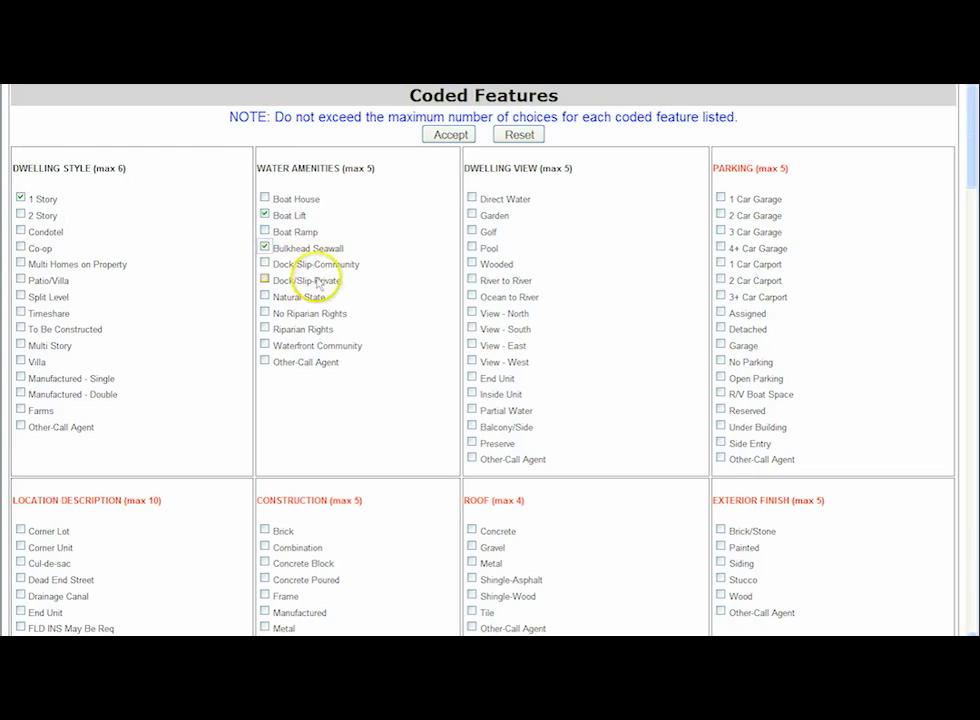
click(265, 281)
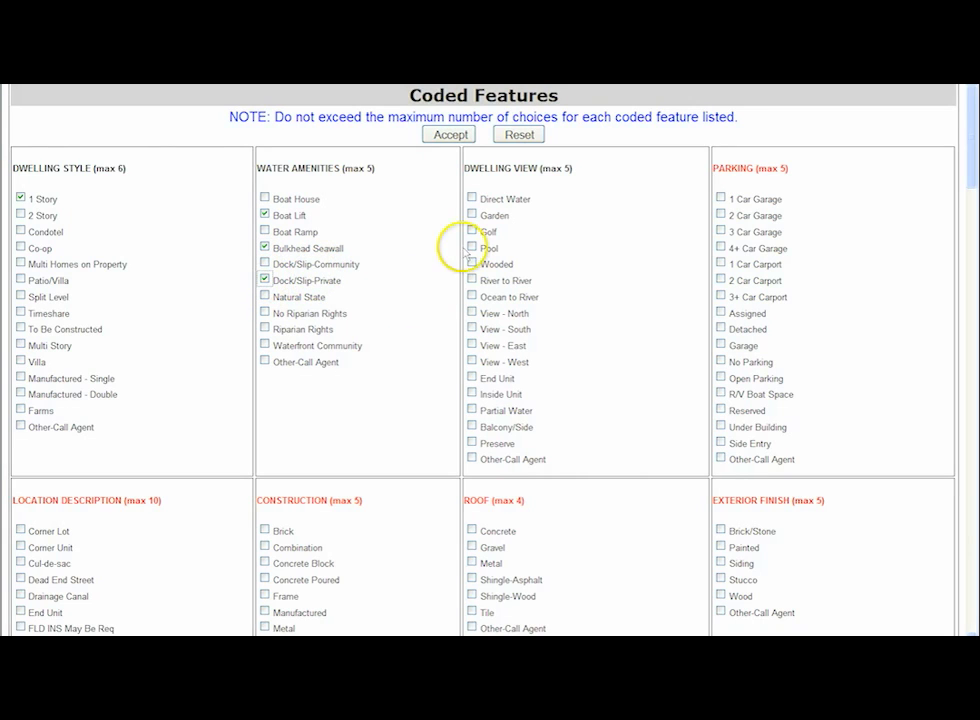
click(473, 201)
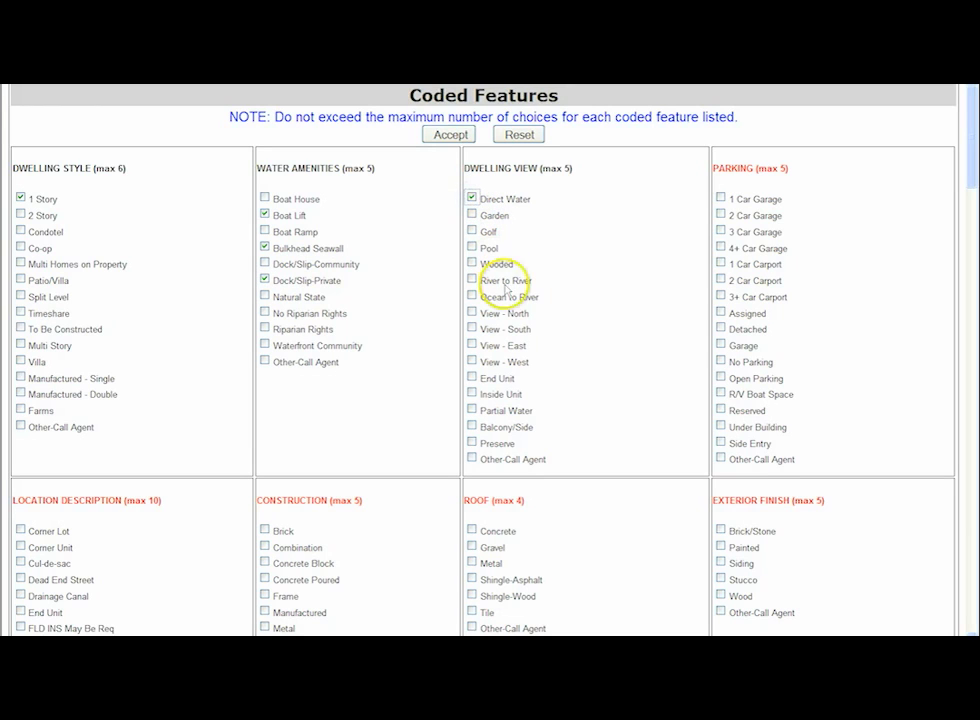
click(472, 345)
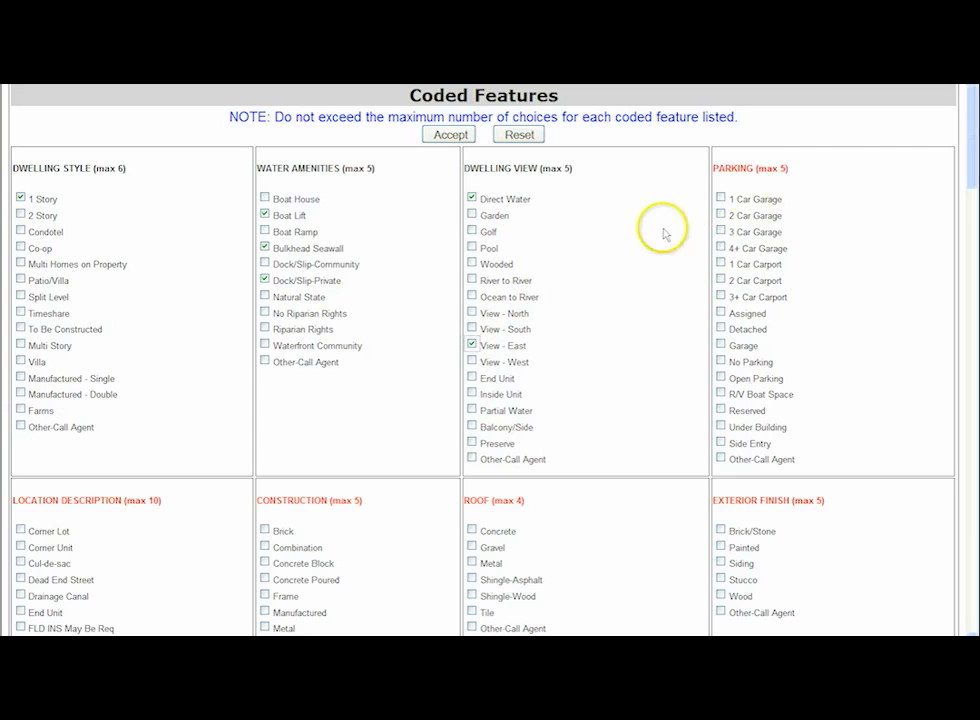
Check the parking features 2 Car Garage and R/V Boat Space
click(721, 215)
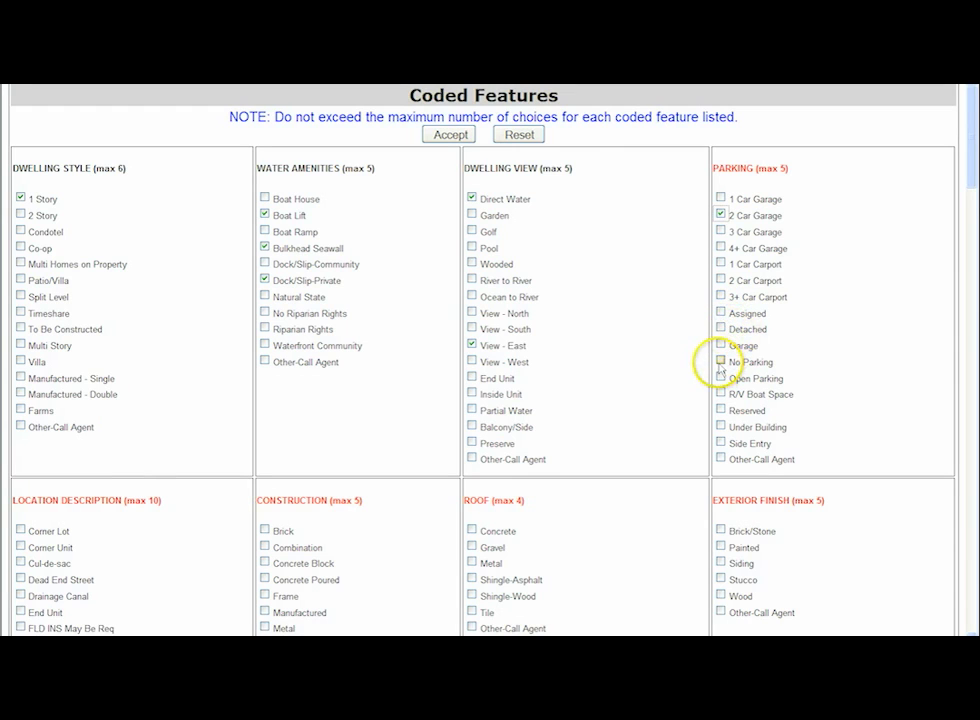
click(721, 395)
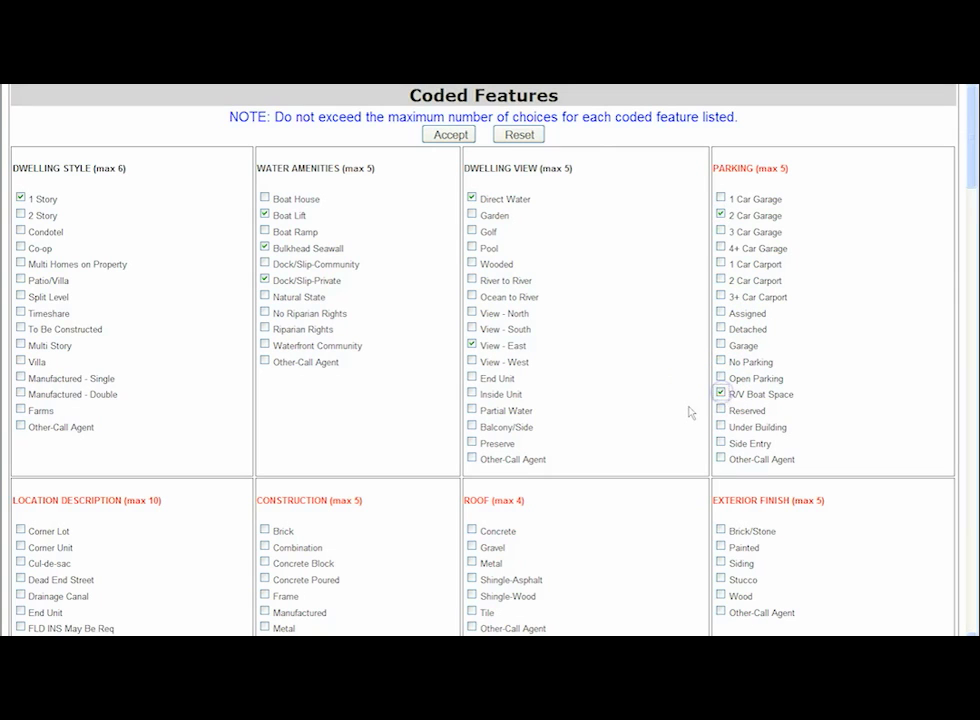
Check Cul-de-sac, Concrete Block, Shingle-Asphalt, Florida Room, Utility and the floor types Carpet and Tile
scroll(676, 418, down, 4)
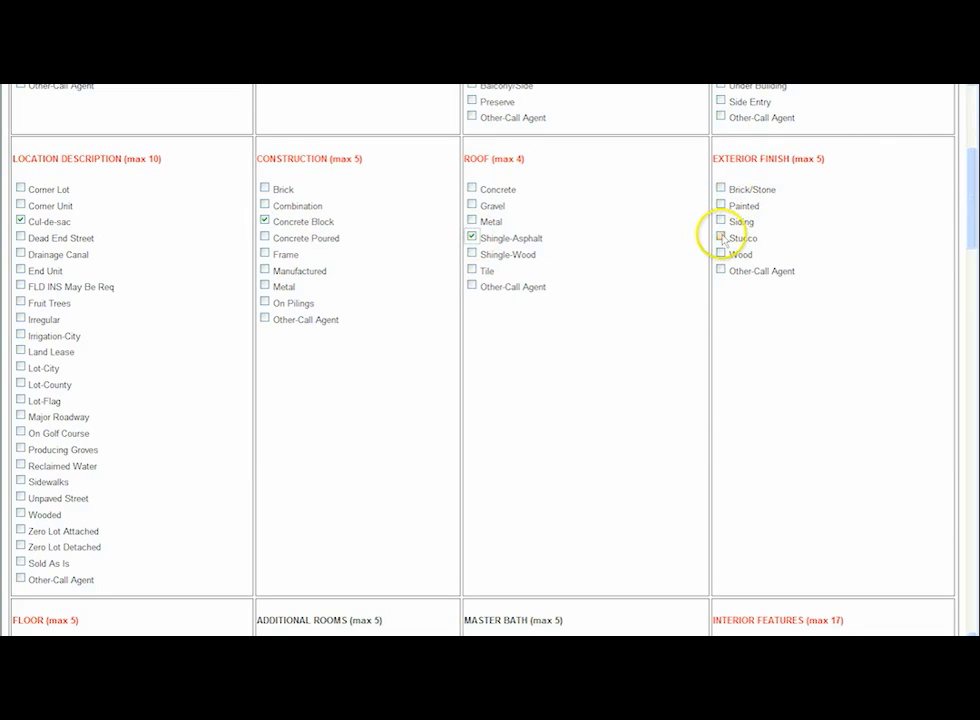
scroll(650, 310, down, 3)
click(20, 325)
click(21, 390)
scroll(312, 337, down, 1)
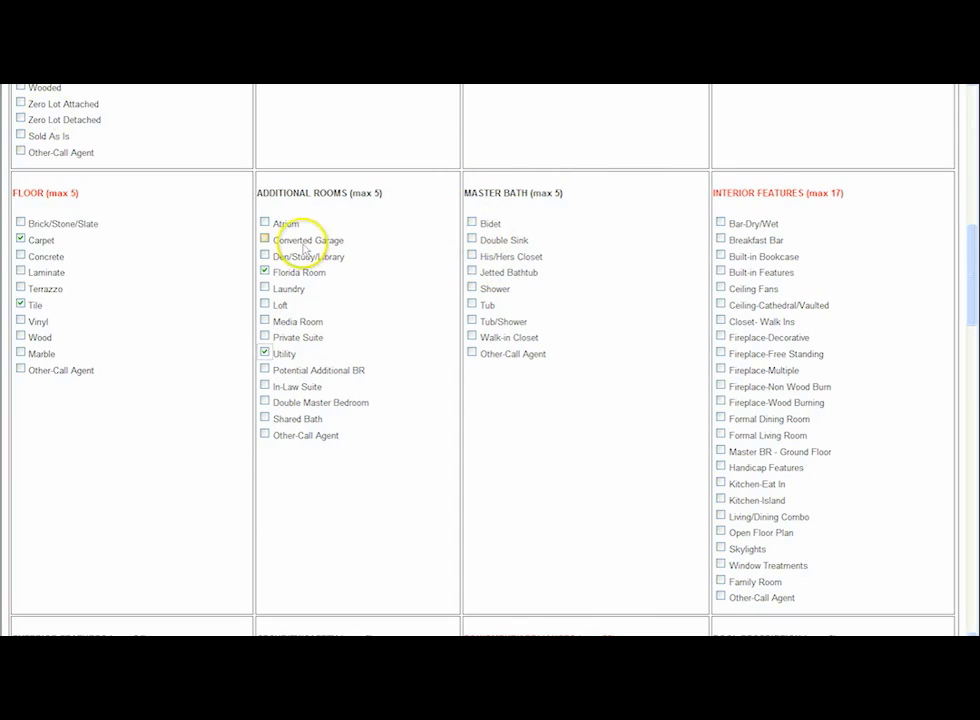
Check the master bath features Shower, Tub and Walk-in Closet
click(473, 289)
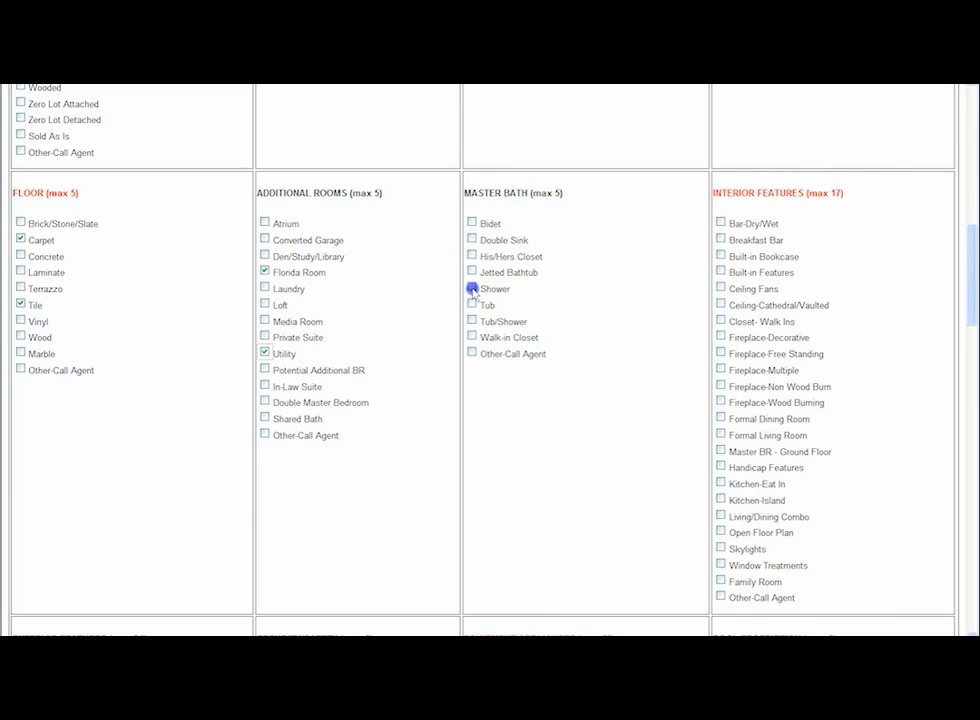
click(471, 337)
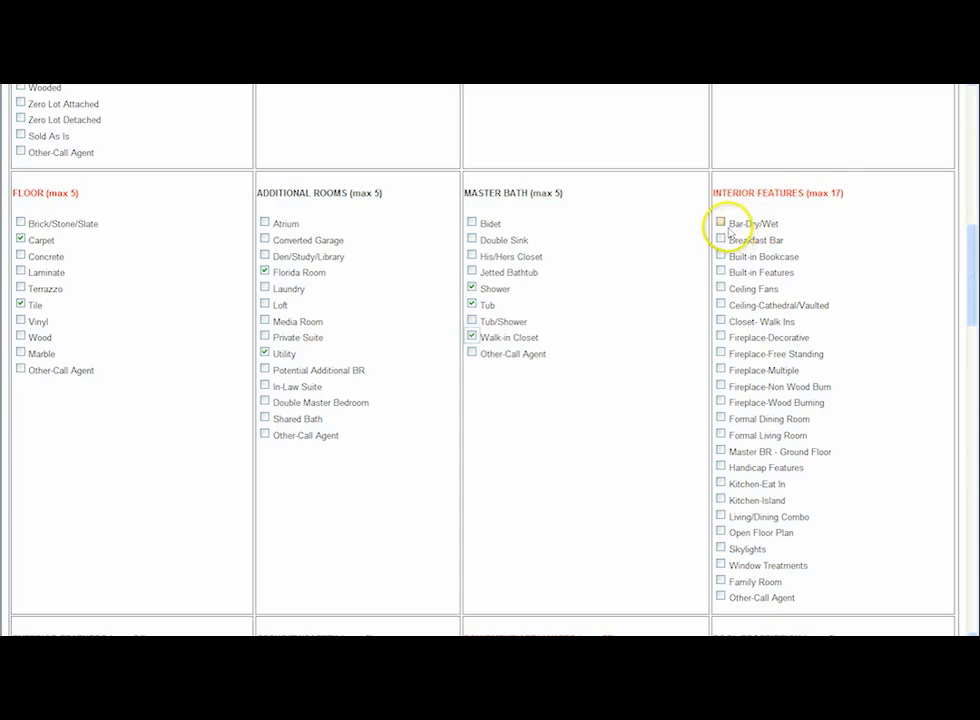
Check the interior features Ceiling Fans, Fireplace-Decorative, Formal Living Room and Kitchen-Eat In
click(720, 289)
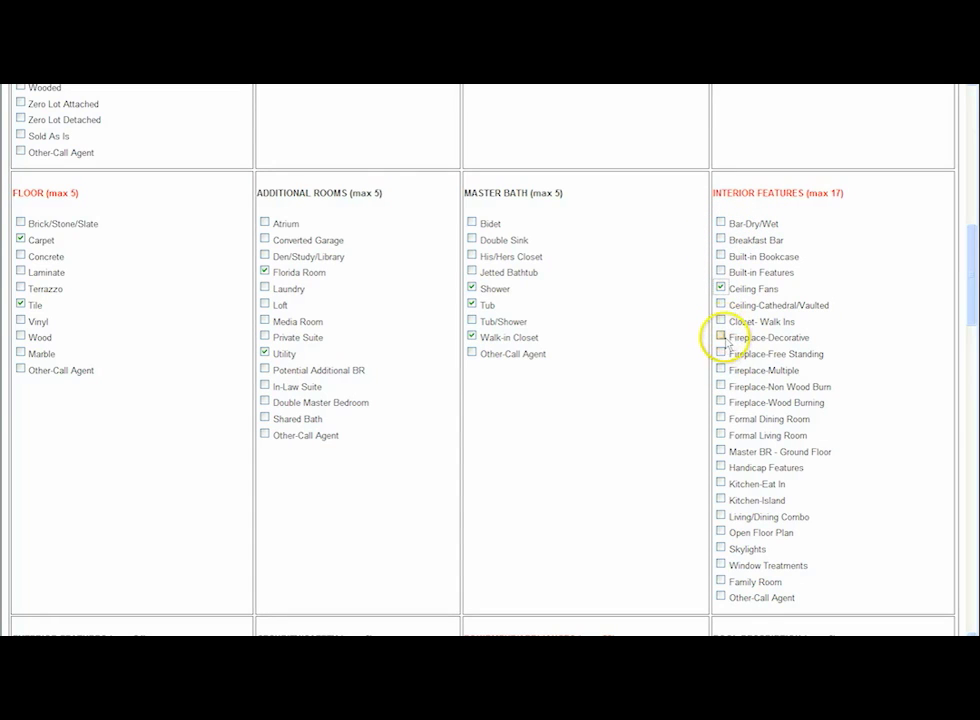
click(721, 435)
scroll(783, 443, down, 1)
scroll(781, 443, down, 2)
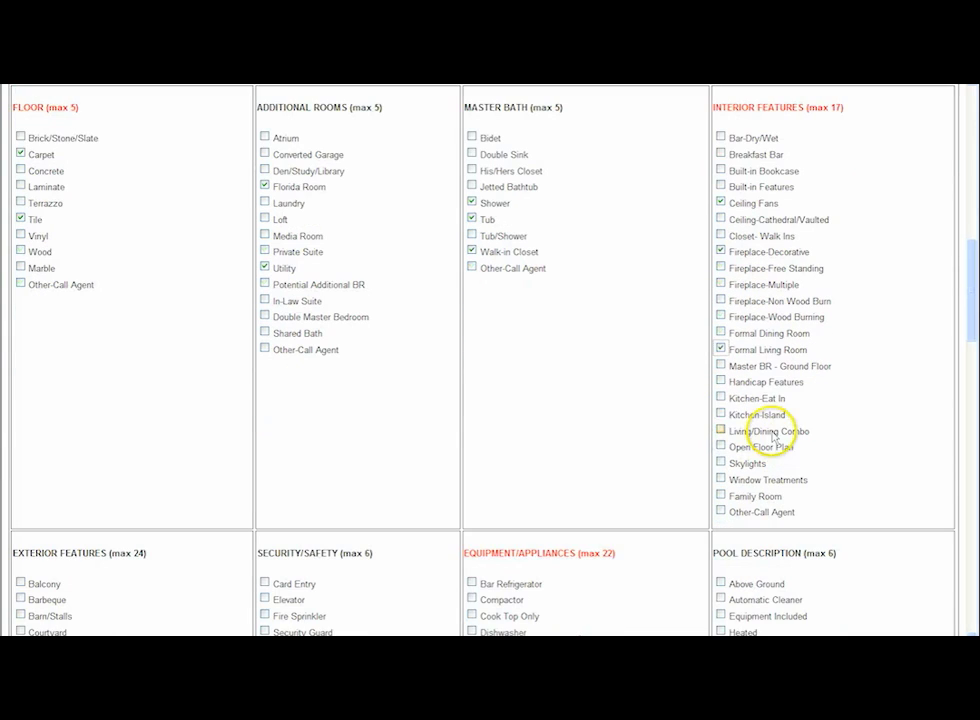
click(721, 398)
Check the exterior features Deck and Screened
scroll(722, 400, down, 3)
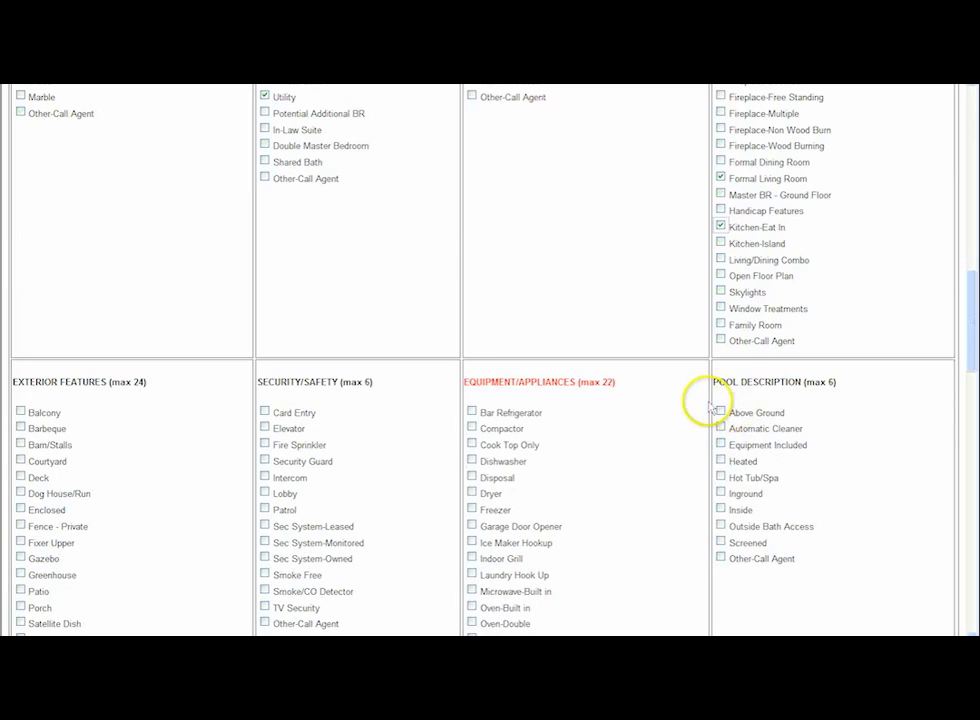
scroll(490, 365, down, 3)
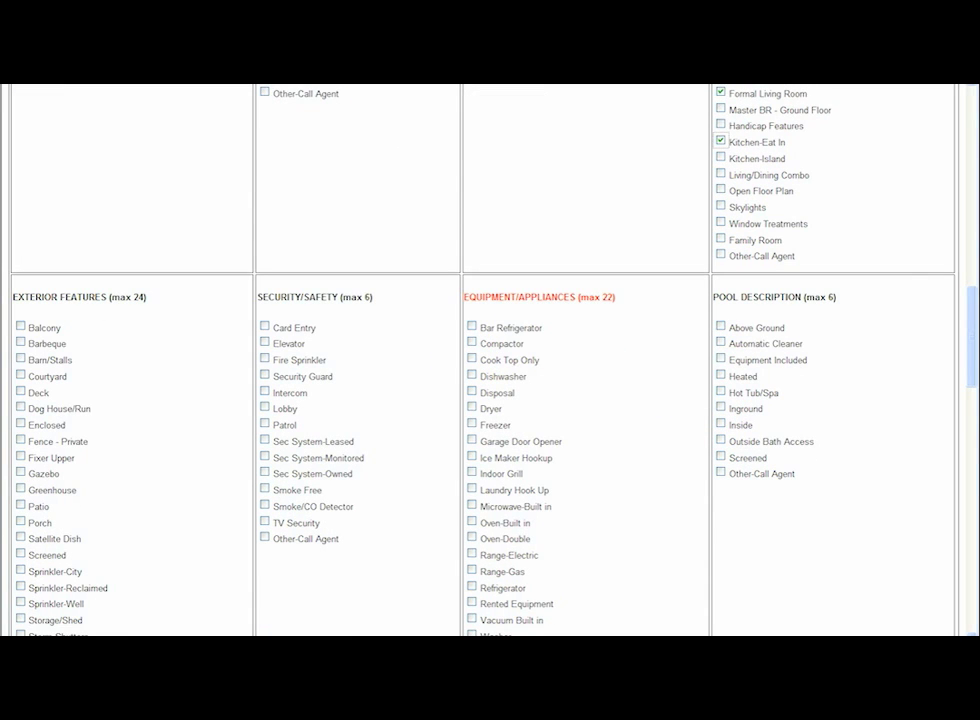
scroll(201, 234, down, 3)
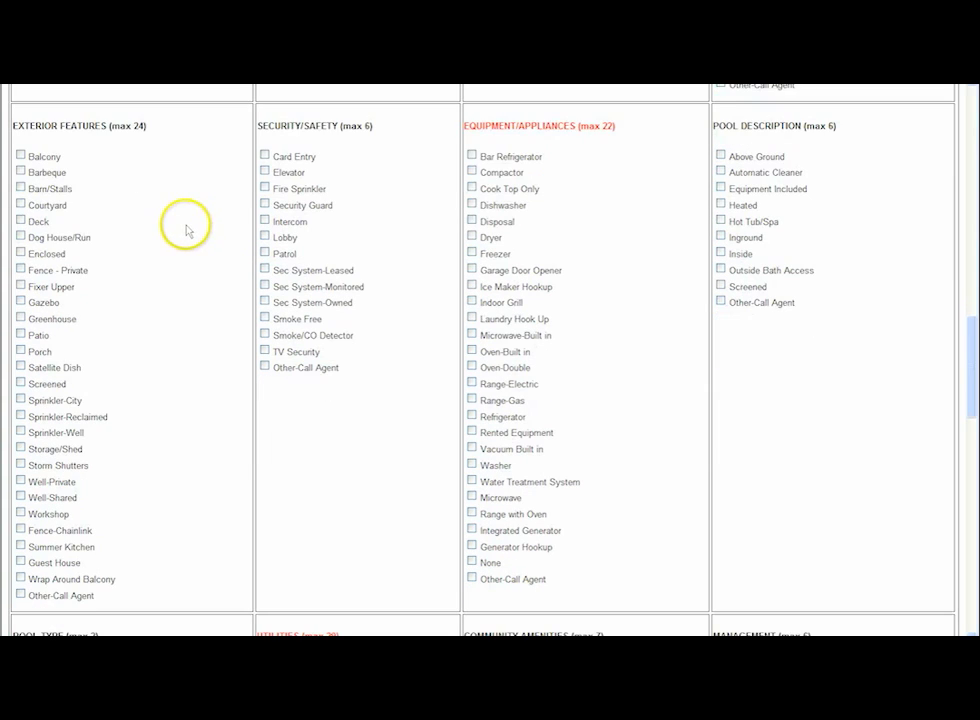
scroll(110, 203, down, 3)
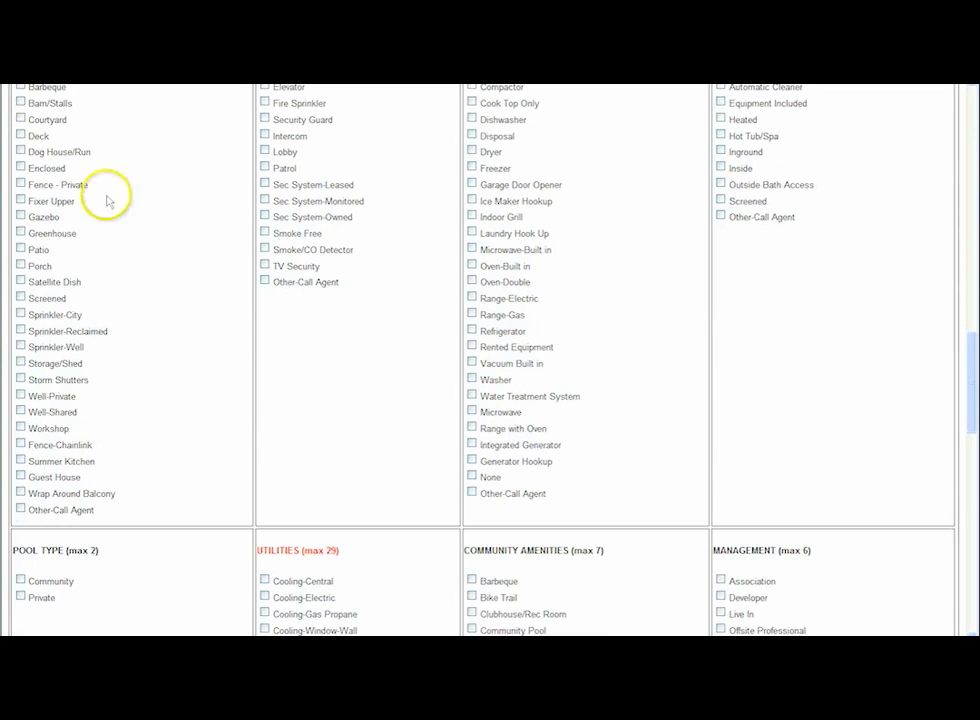
click(21, 135)
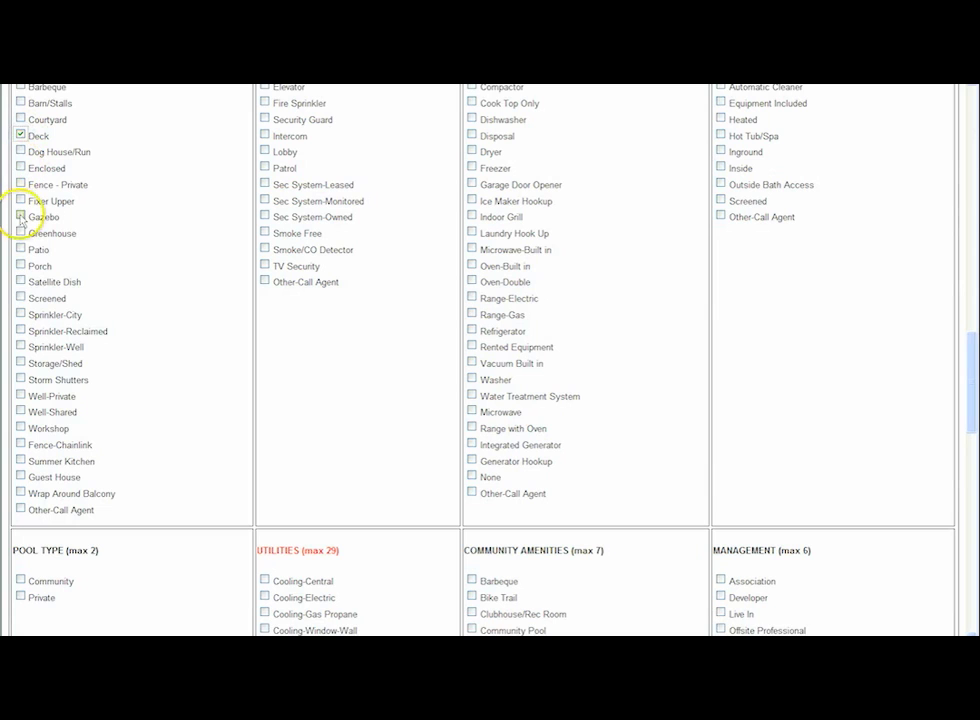
scroll(50, 293, down, 3)
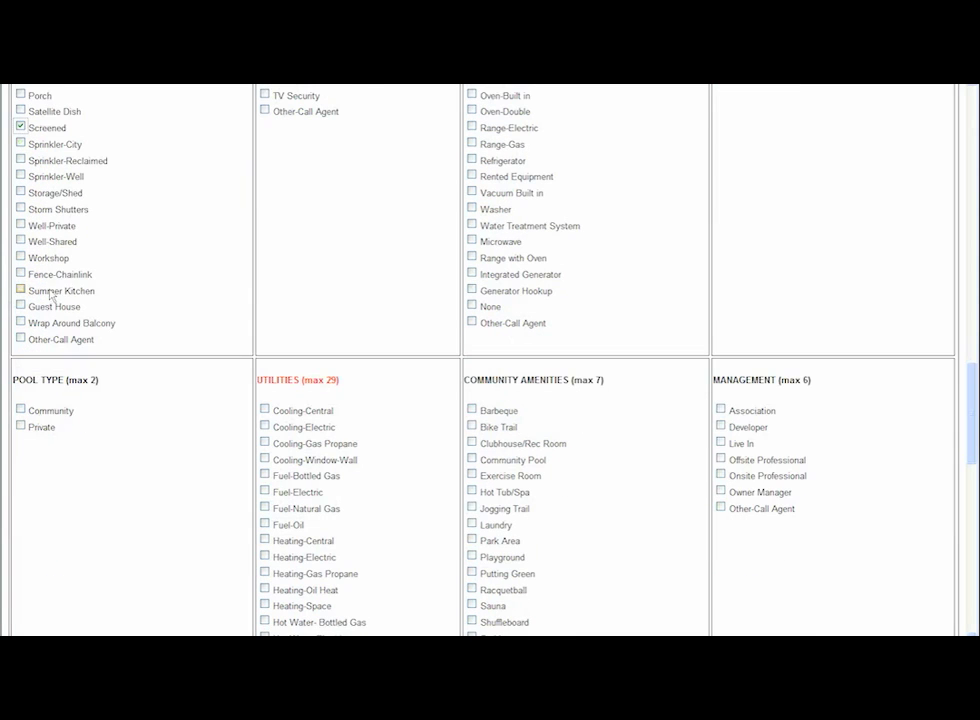
scroll(273, 158, up, 5)
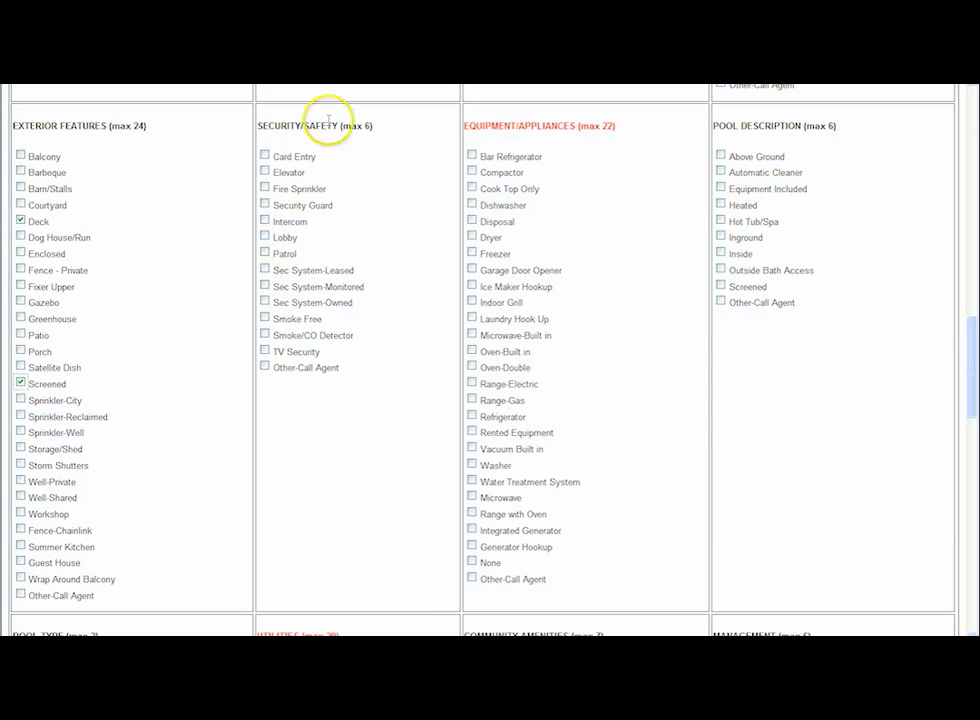
Check appliances Compactor, Dishwasher, Disposal and Dryer, and the pool descriptions Inground and Heated
click(472, 172)
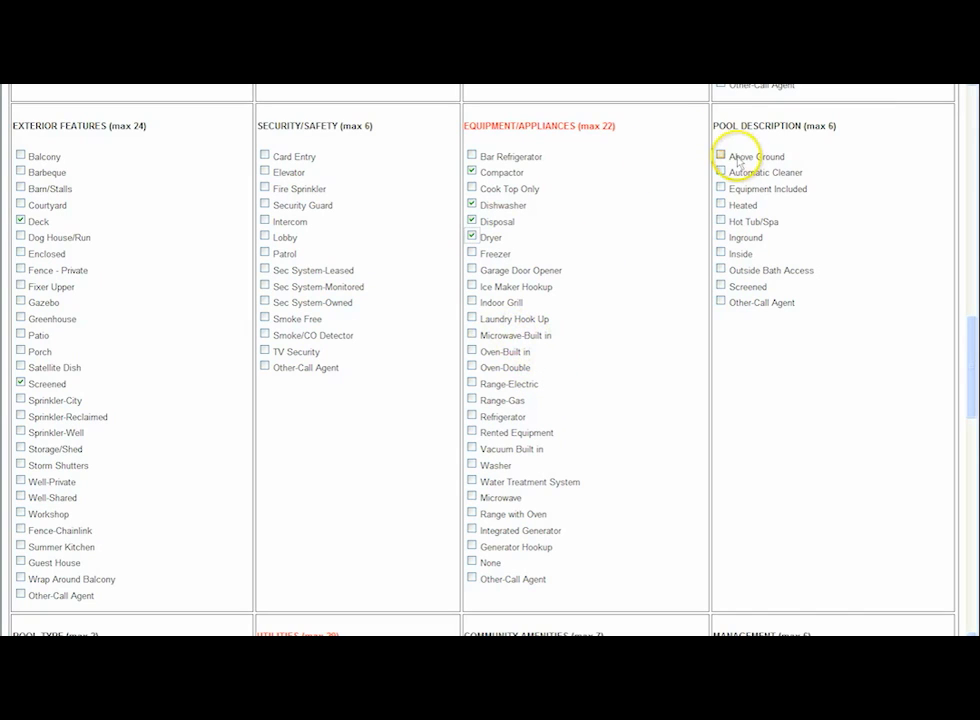
click(721, 205)
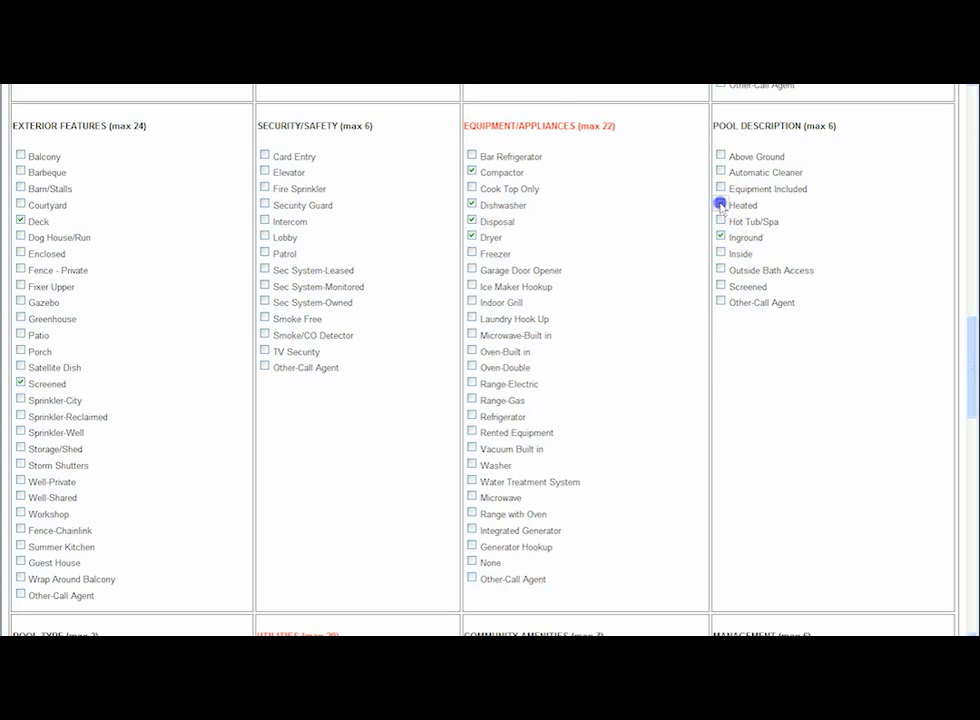
Check Private pool type and the utilities Heating-Central and Cooling-Electric
scroll(739, 374, down, 3)
scroll(737, 377, down, 3)
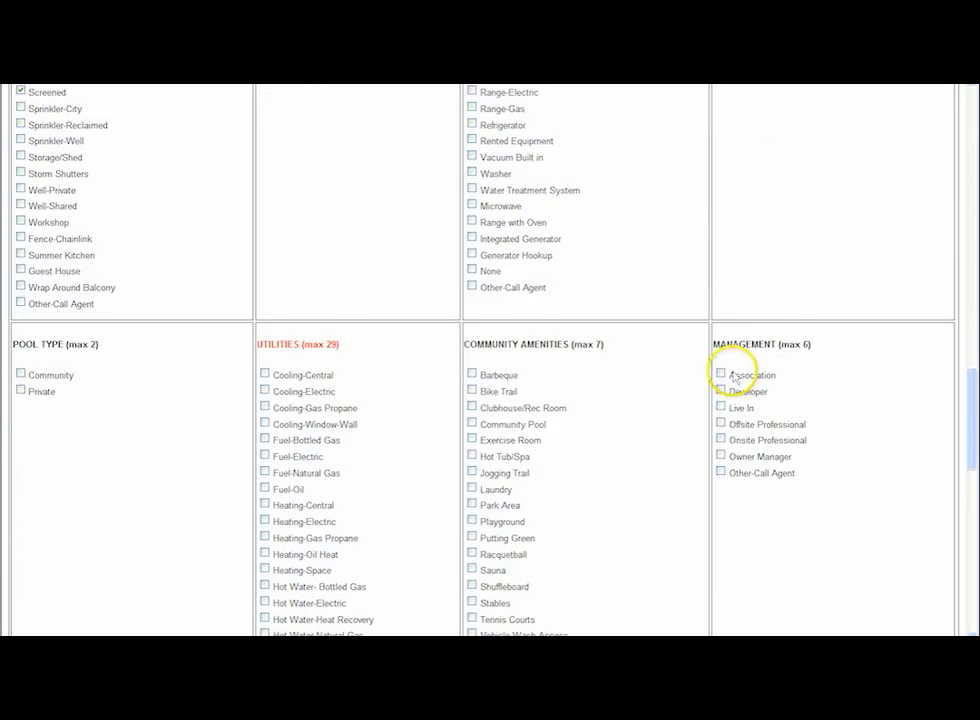
click(20, 256)
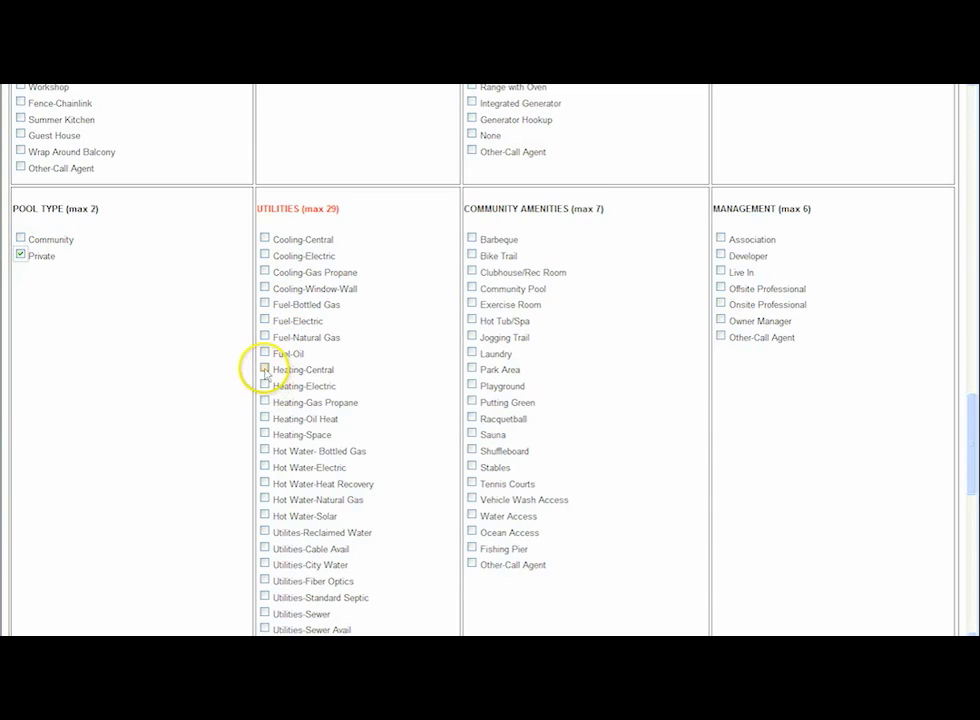
click(265, 255)
scroll(395, 356, down, 3)
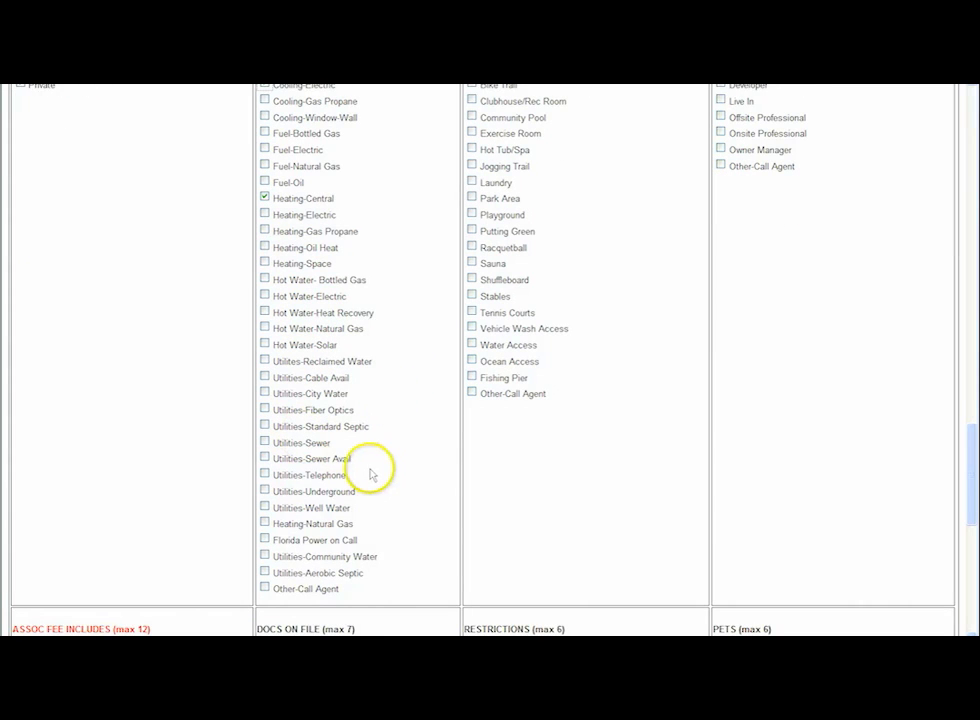
scroll(558, 208, up, 3)
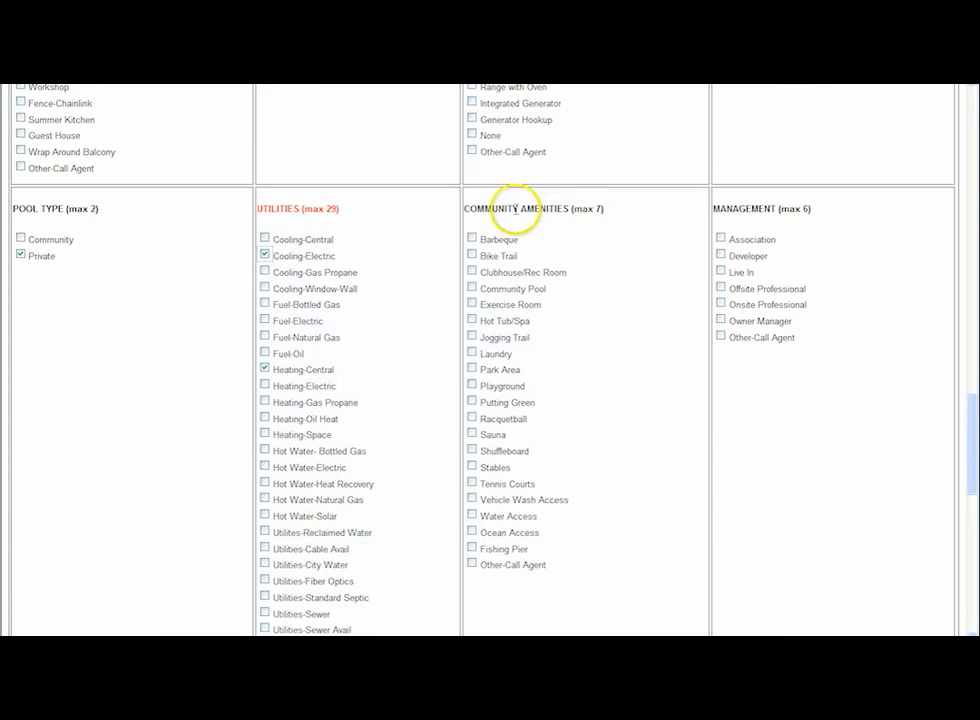
Check the community amenities Park Area and Tennis Courts
click(472, 370)
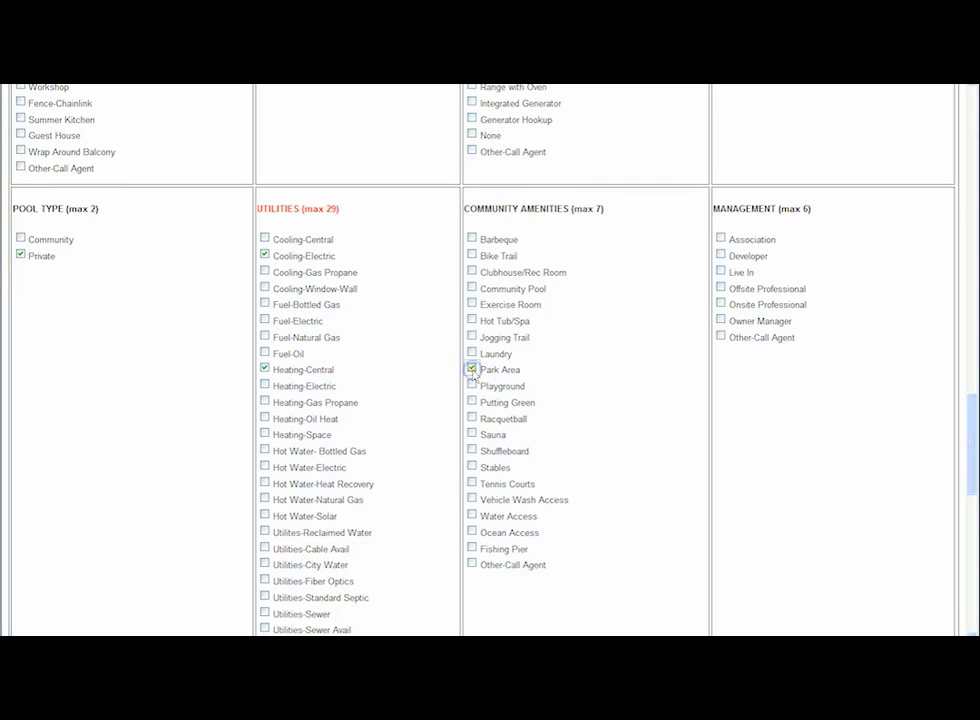
click(472, 483)
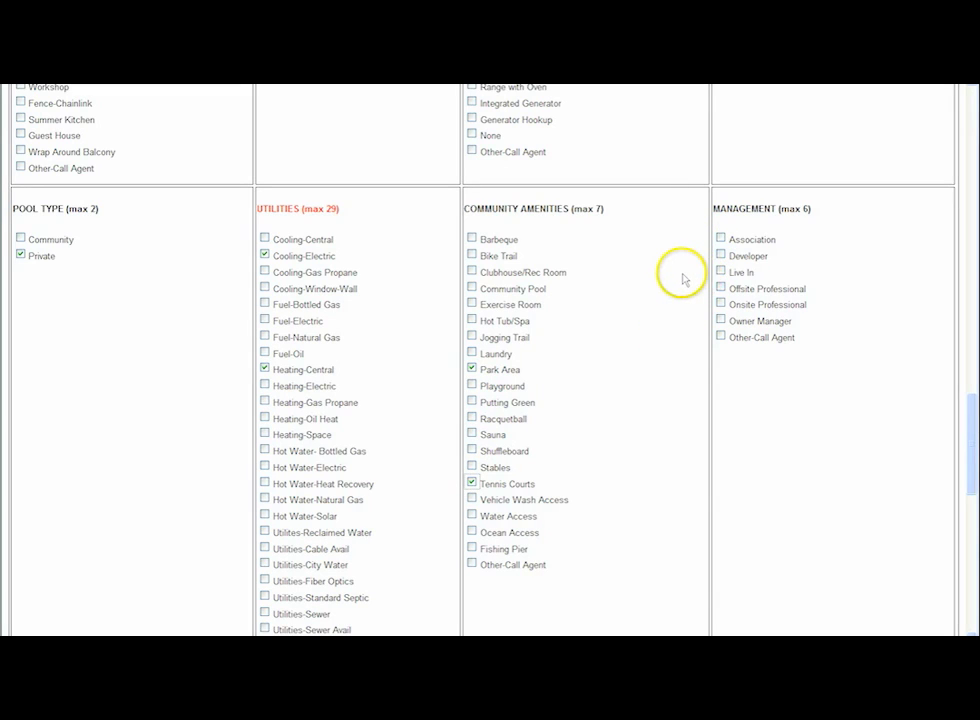
Check Other-Call Agent under association fee includes and Survey under documents on file
scroll(683, 280, down, 6)
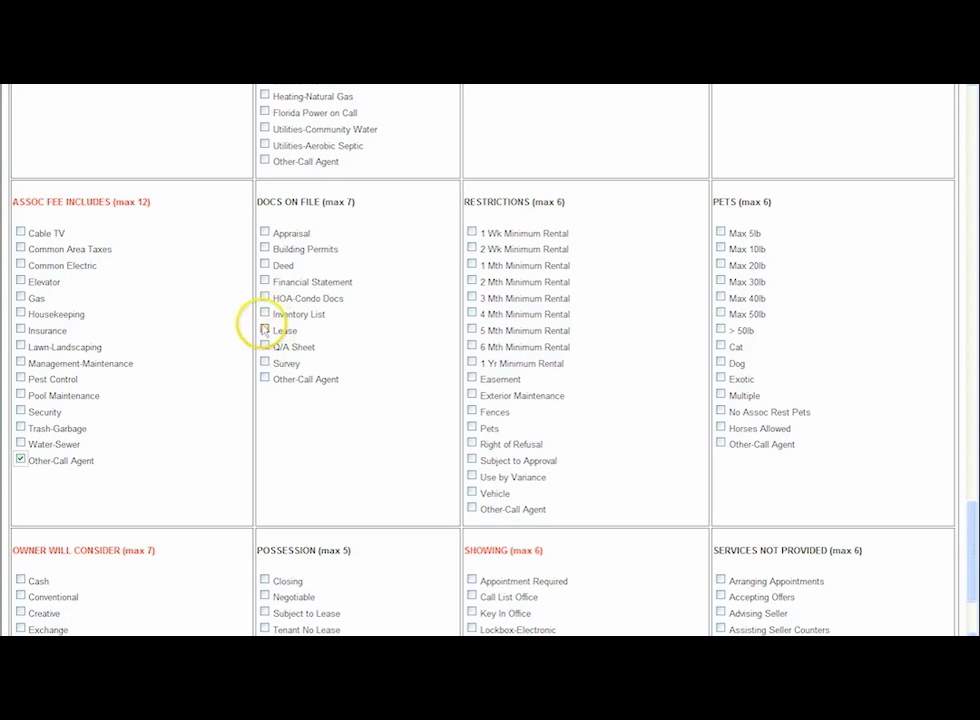
click(265, 364)
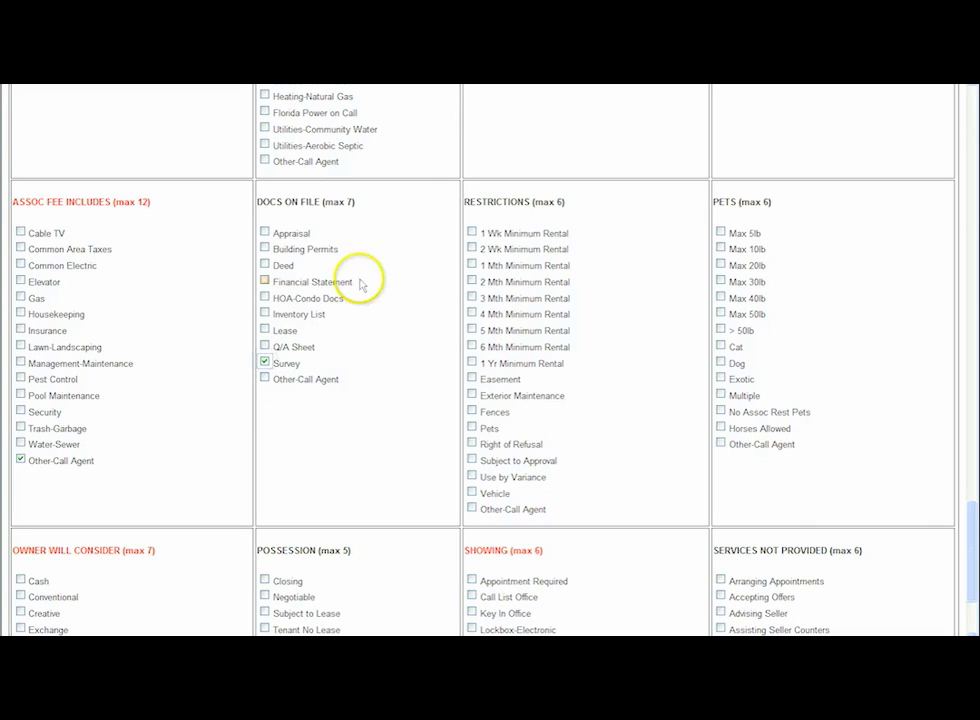
scroll(500, 238, down, 1)
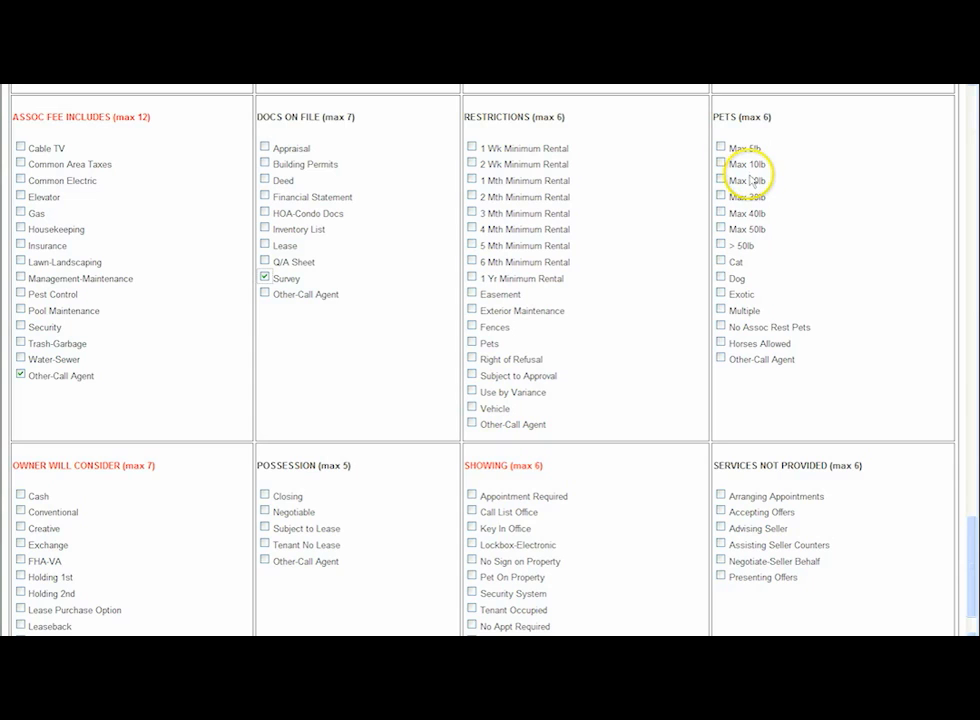
Check Cash, Closing and Call List Office, and accept the coded features selection
scroll(750, 178, down, 1)
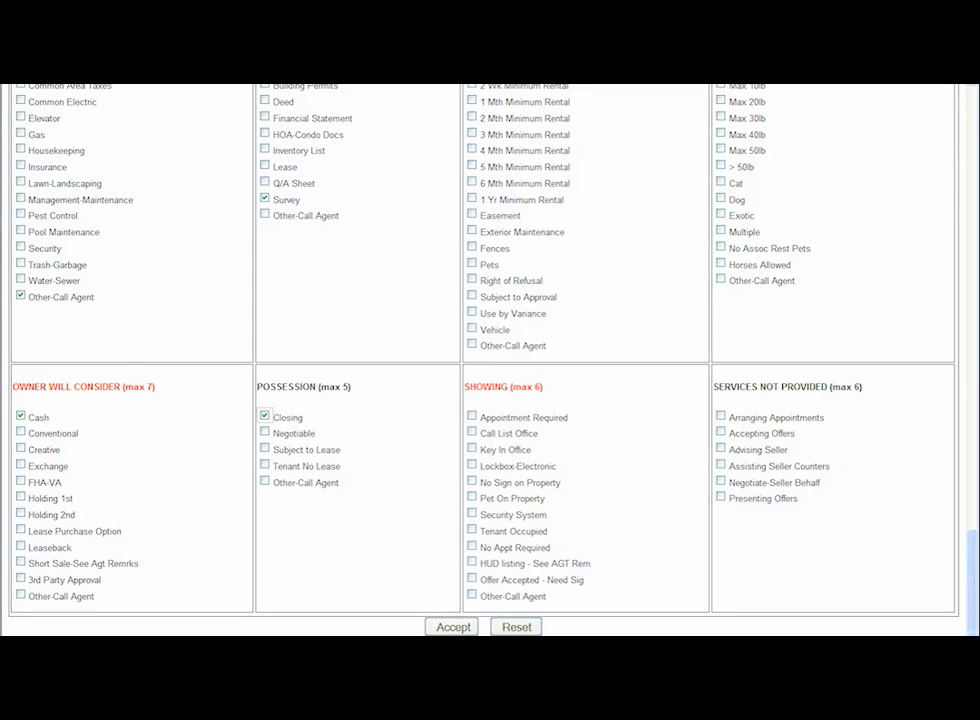
click(471, 434)
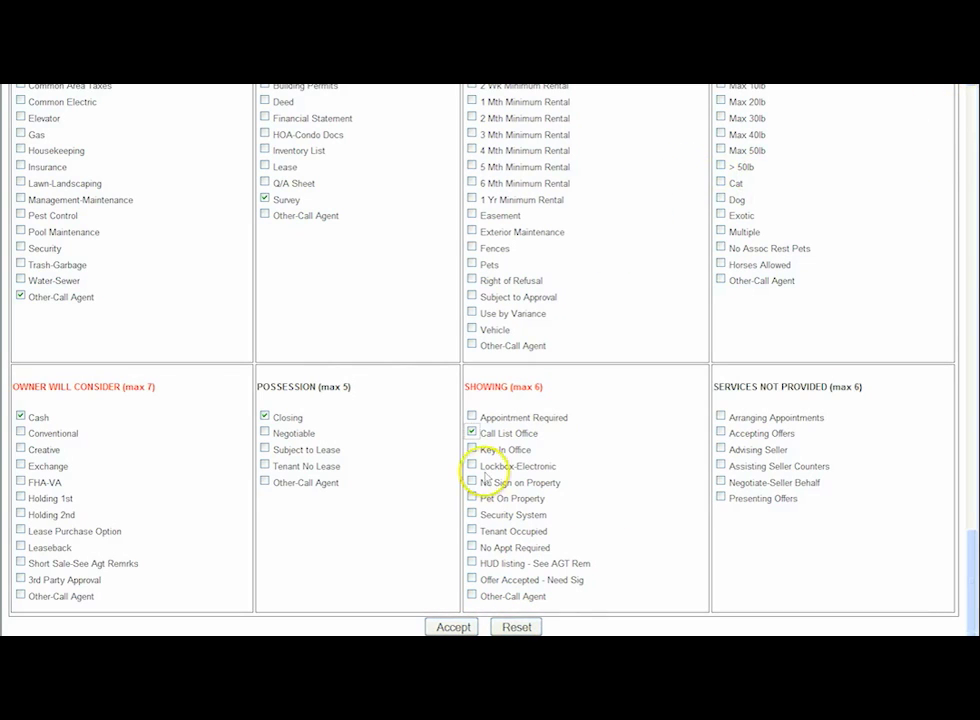
click(452, 627)
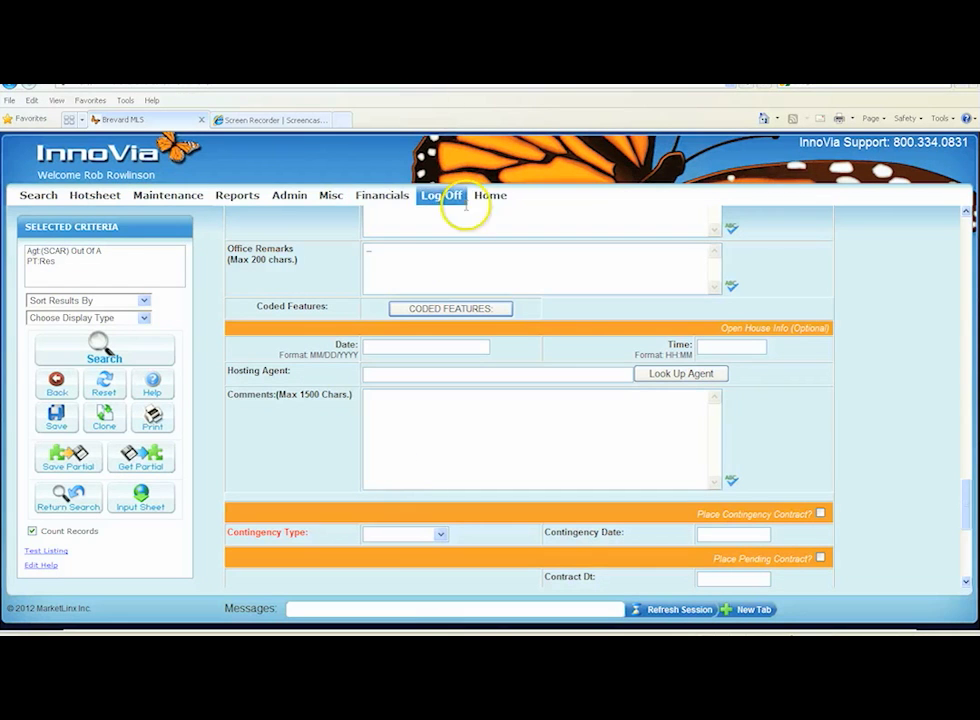
Save the new listing
scroll(500, 298, down, 4)
scroll(499, 292, down, 3)
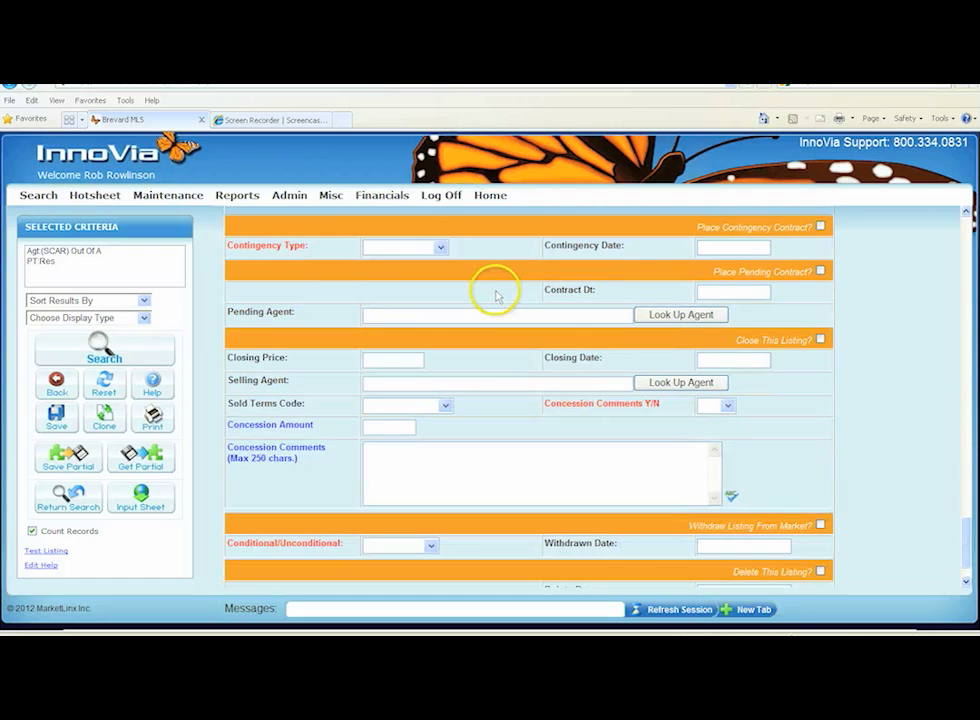
scroll(532, 256, up, 2)
scroll(533, 255, up, 5)
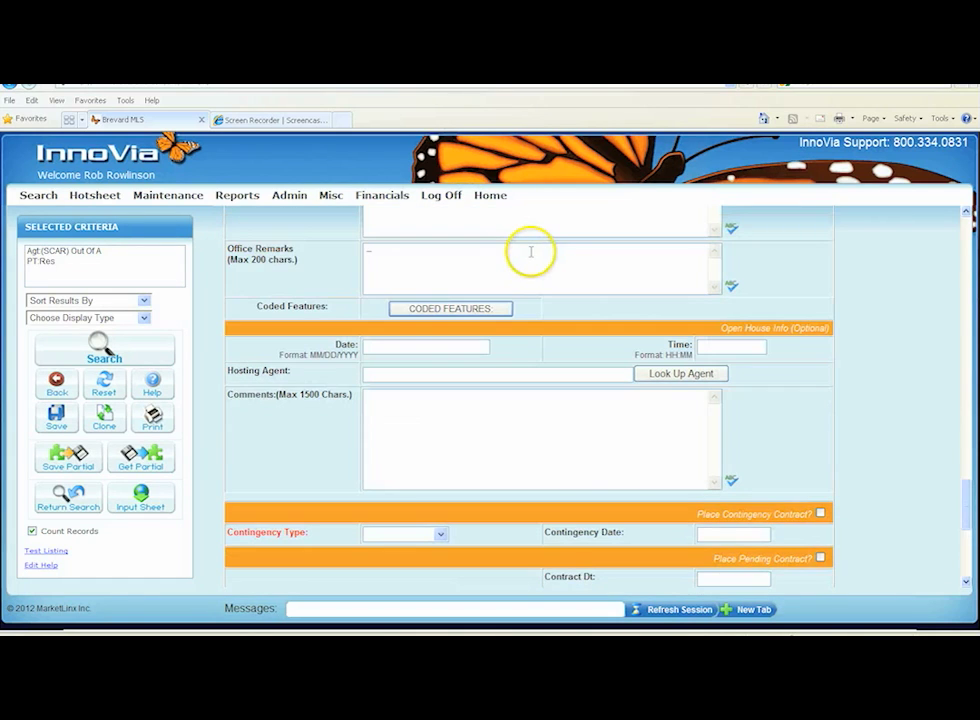
scroll(532, 258, down, 4)
scroll(533, 270, down, 3)
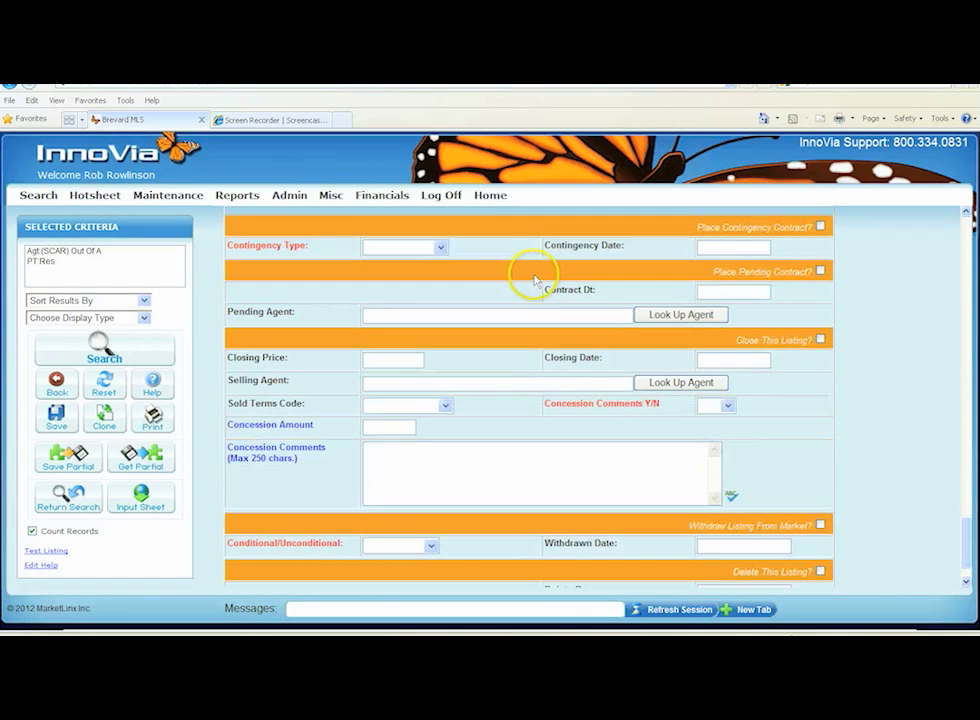
scroll(530, 268, down, 2)
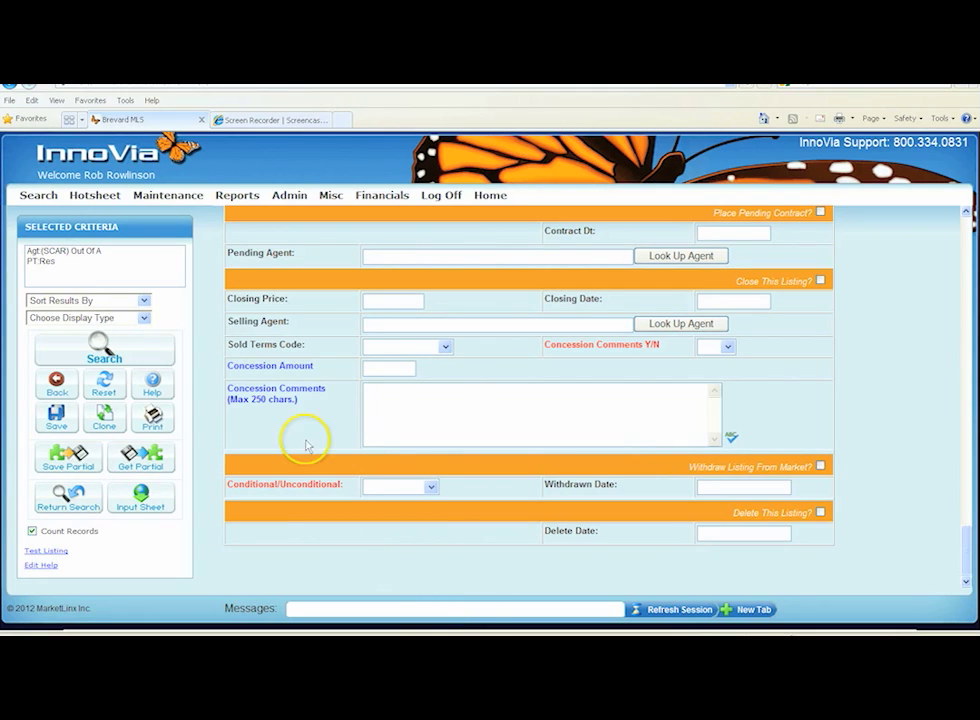
click(58, 420)
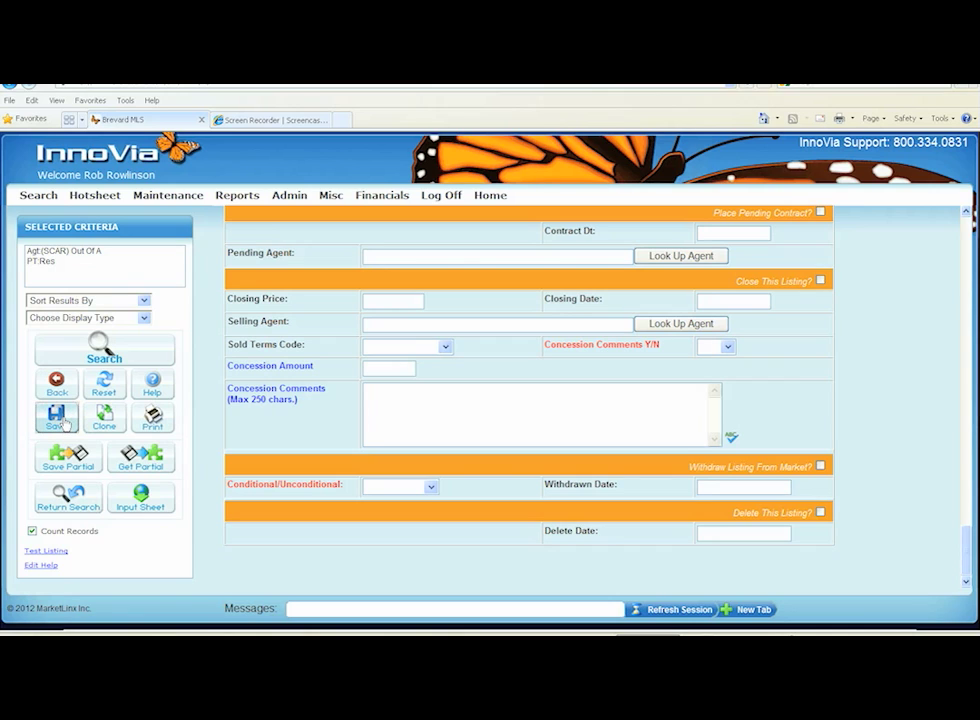
click(62, 423)
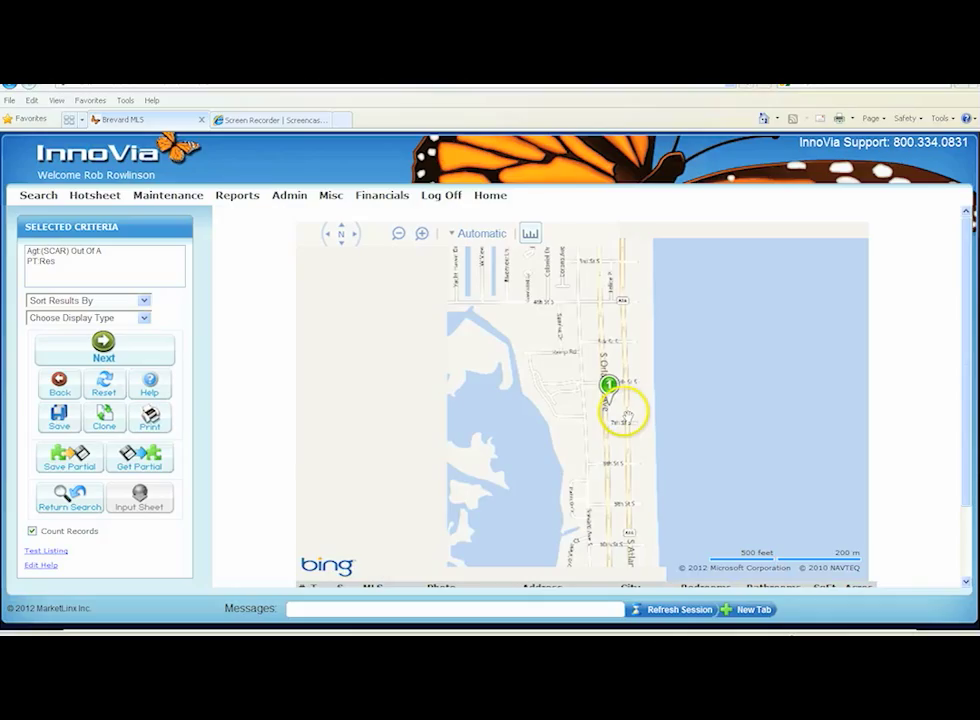
Inspect the new listing's location pin on the map and its map style options, then return to the listing summary
scroll(620, 405, up, 1)
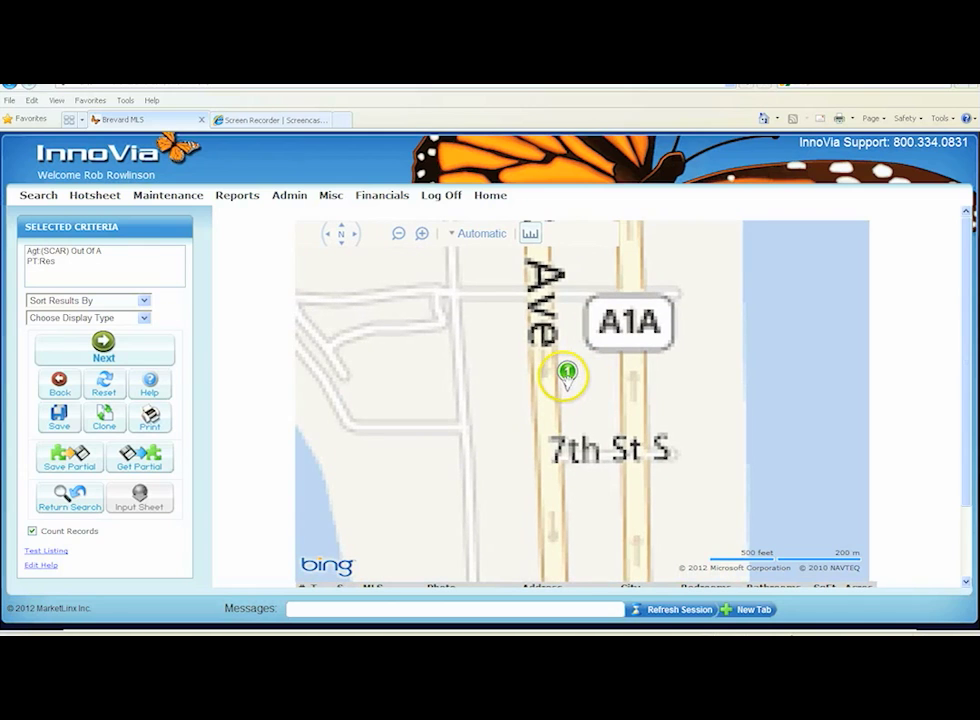
click(566, 375)
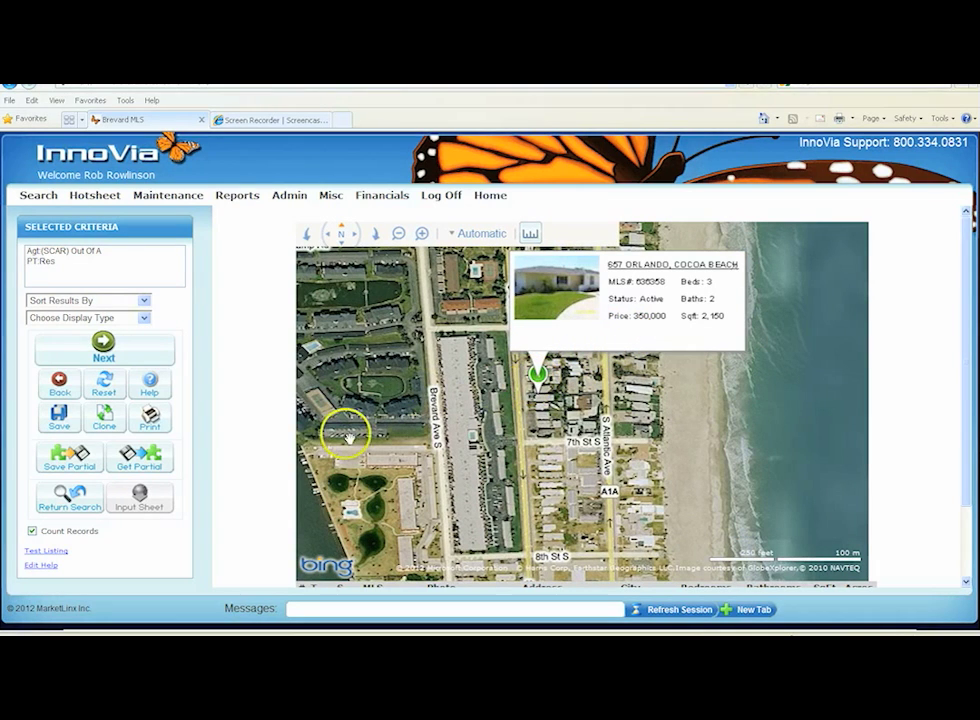
click(485, 233)
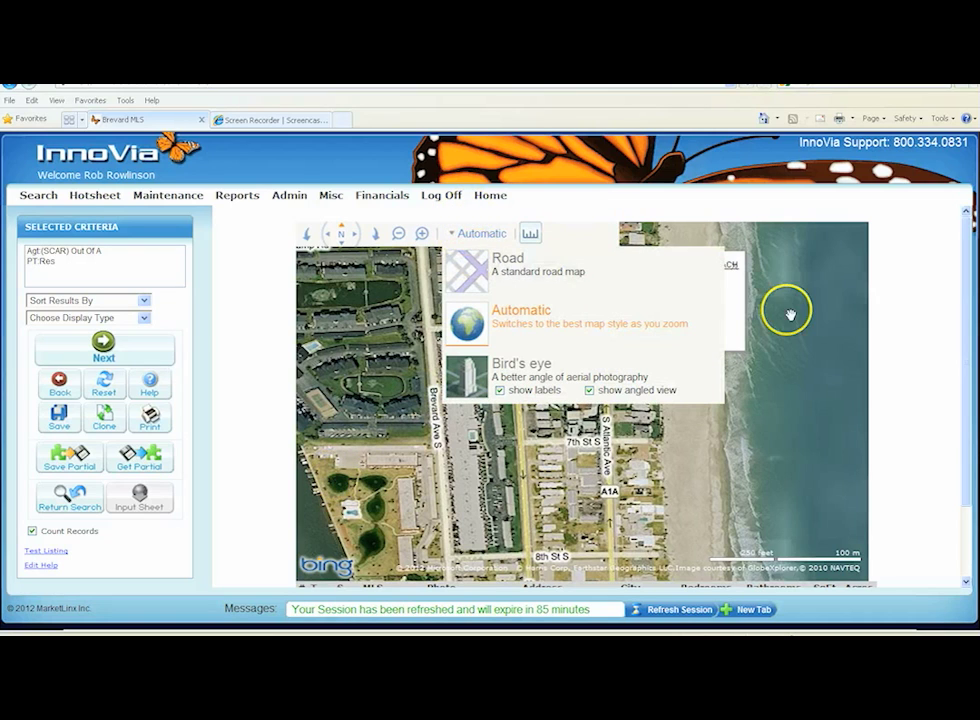
click(59, 415)
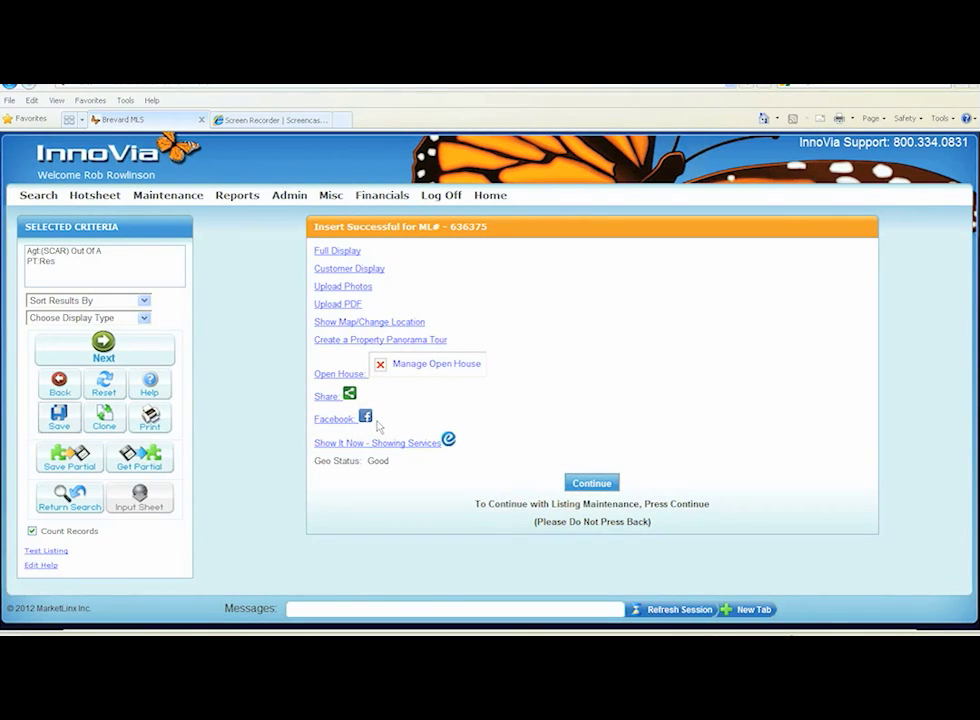
Schedule an open house for 03/17/2012 from 2:00 PM to 4:00 PM
click(330, 374)
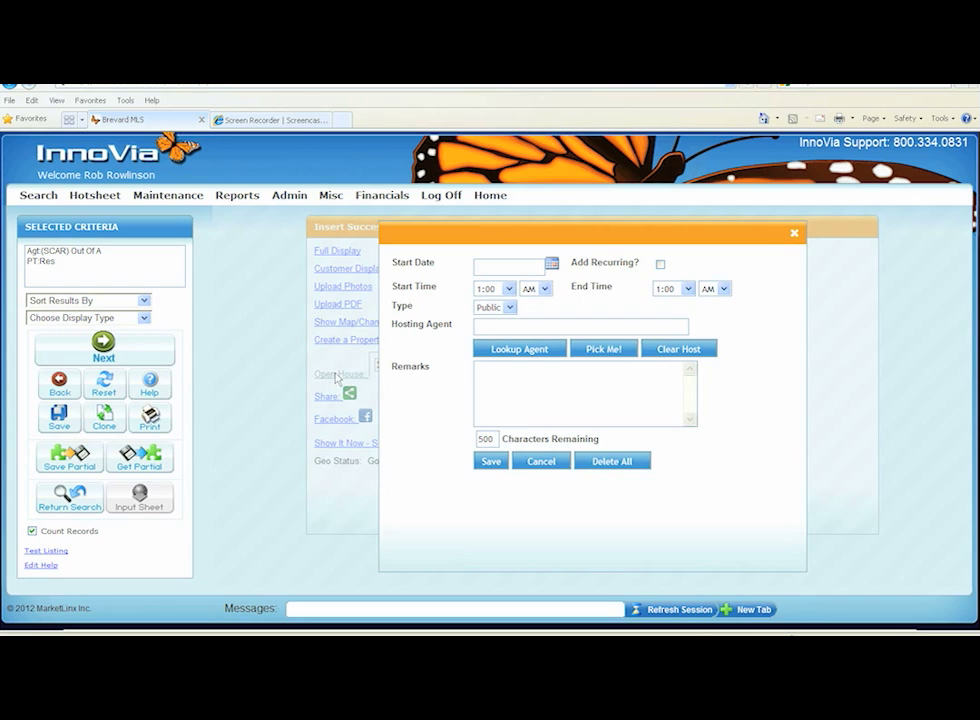
click(552, 266)
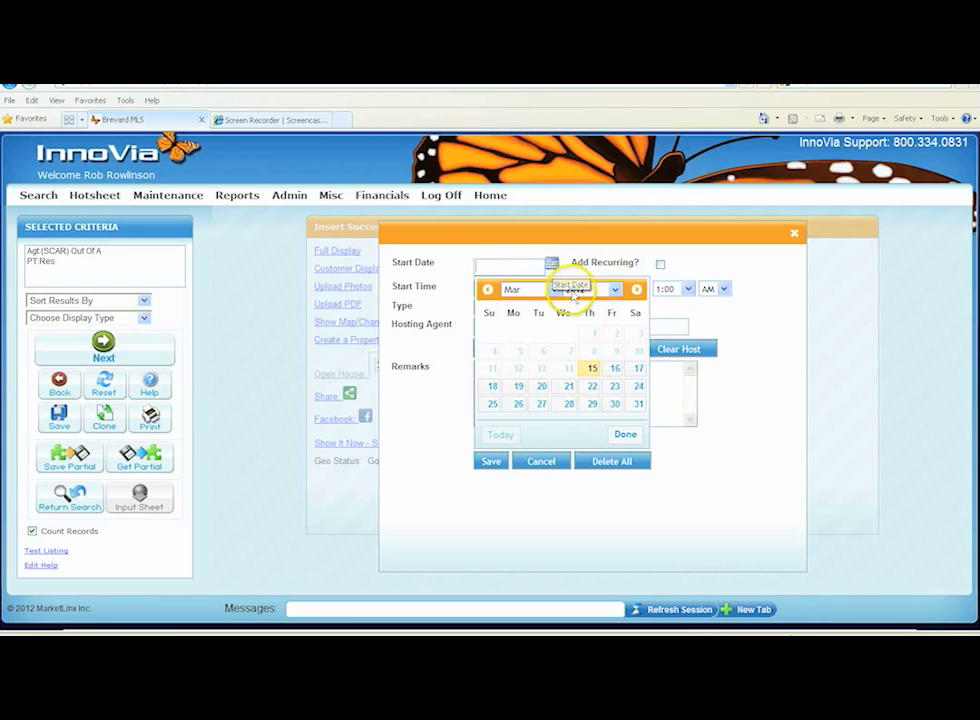
click(638, 370)
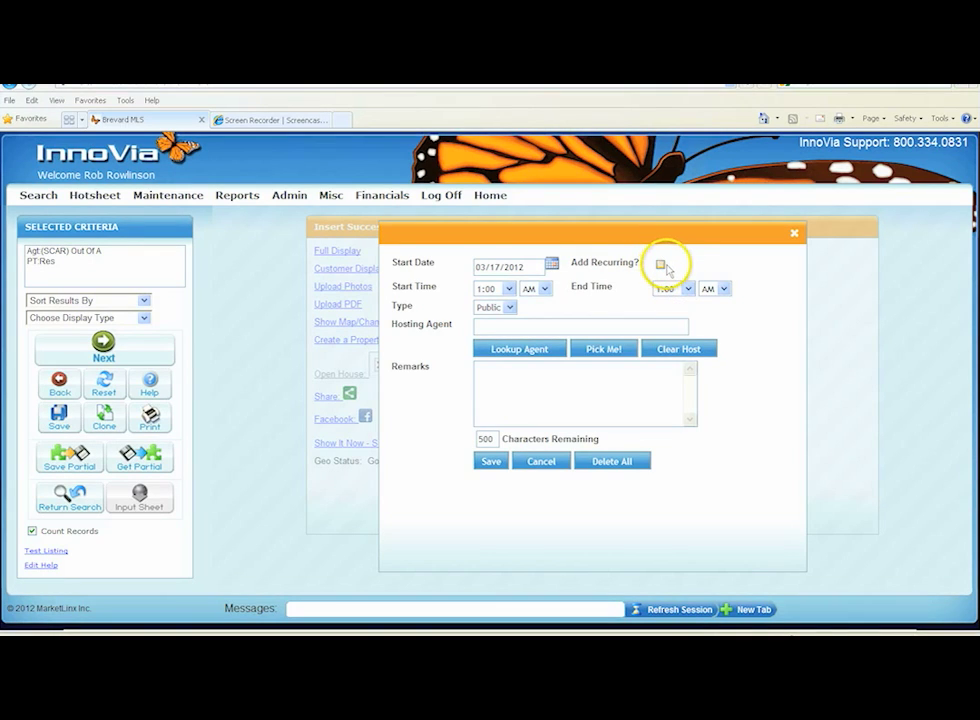
click(545, 289)
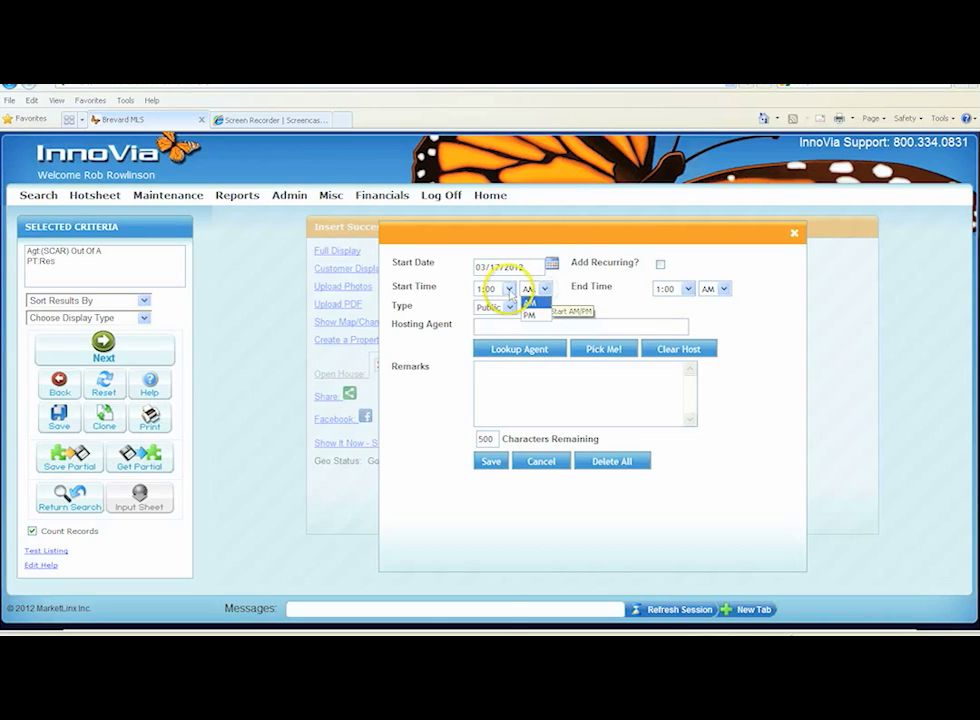
click(509, 288)
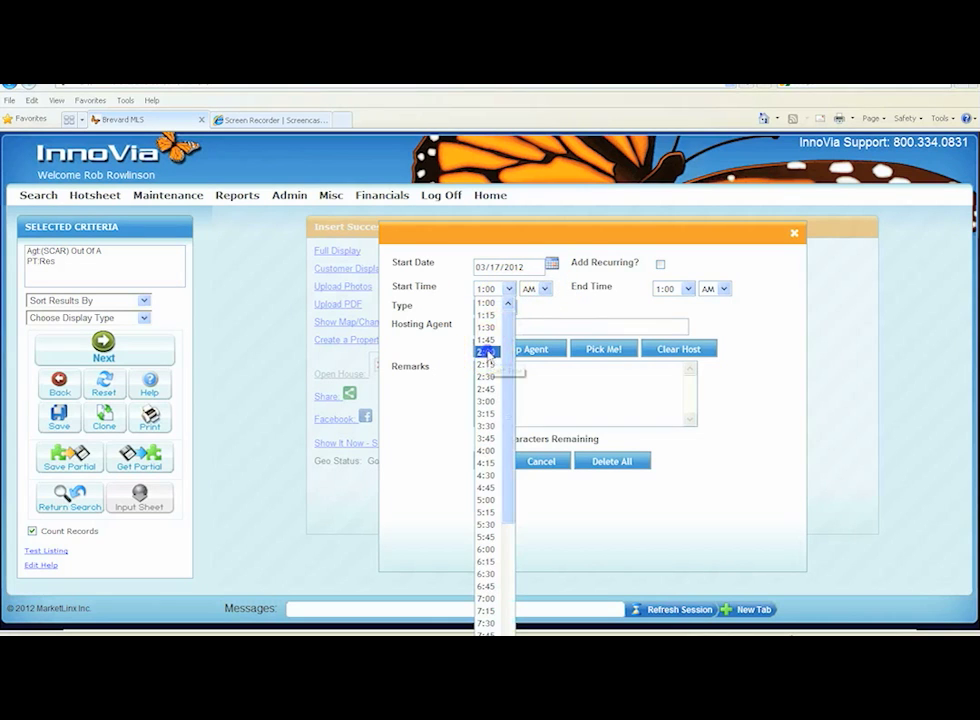
click(487, 352)
click(540, 289)
click(537, 316)
click(687, 289)
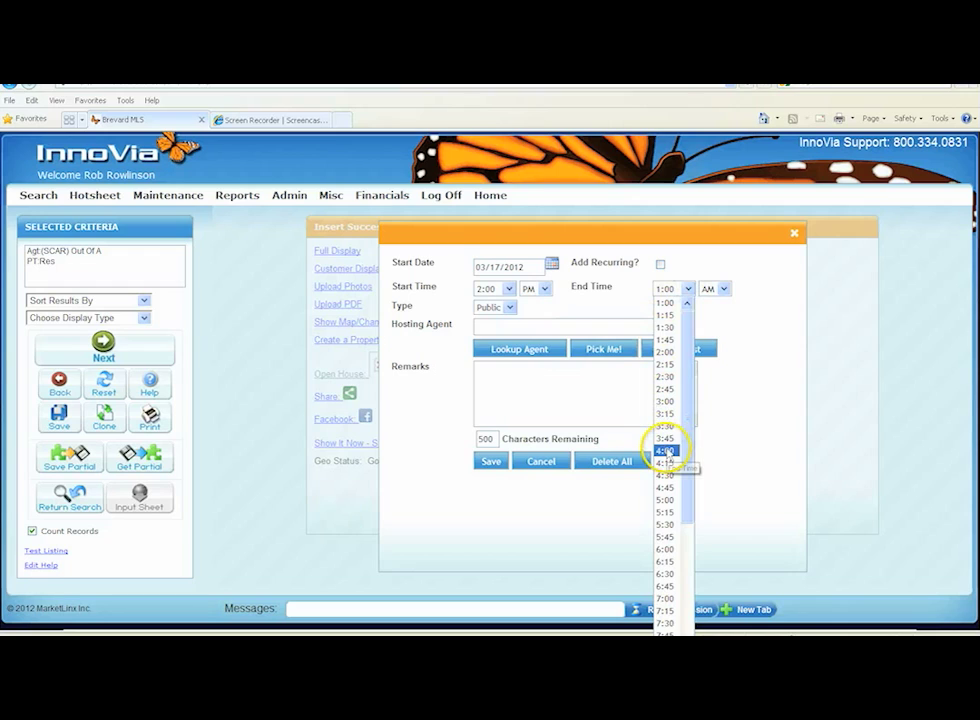
click(667, 452)
click(722, 289)
click(712, 315)
Assign yourself as hosting agent, add the remark "Great Home - Please come see", and save the open house
click(542, 327)
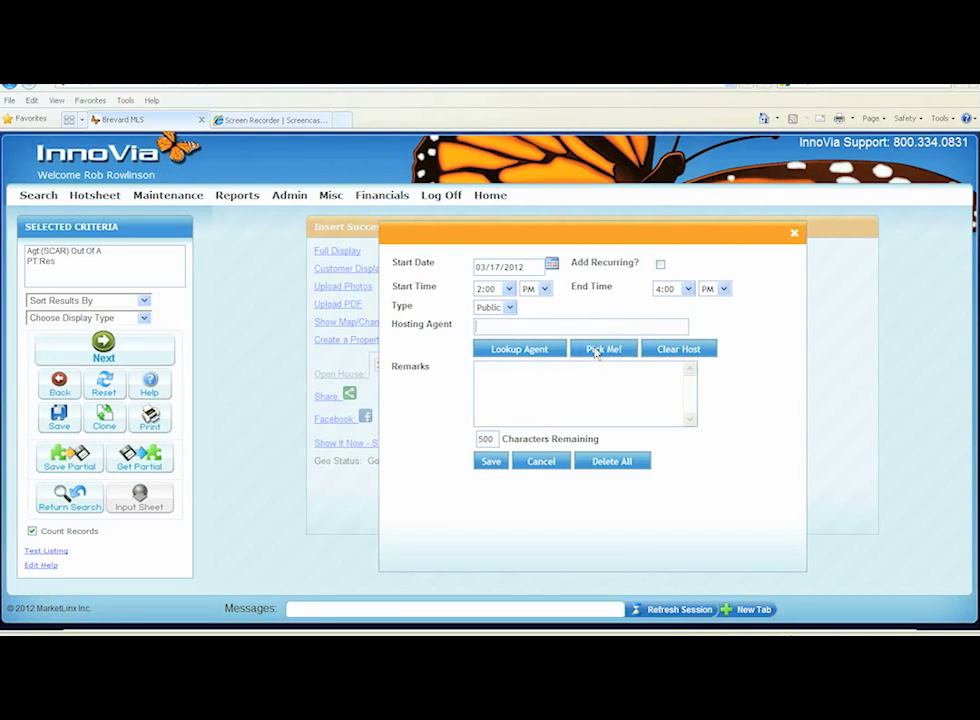
click(597, 351)
click(494, 372)
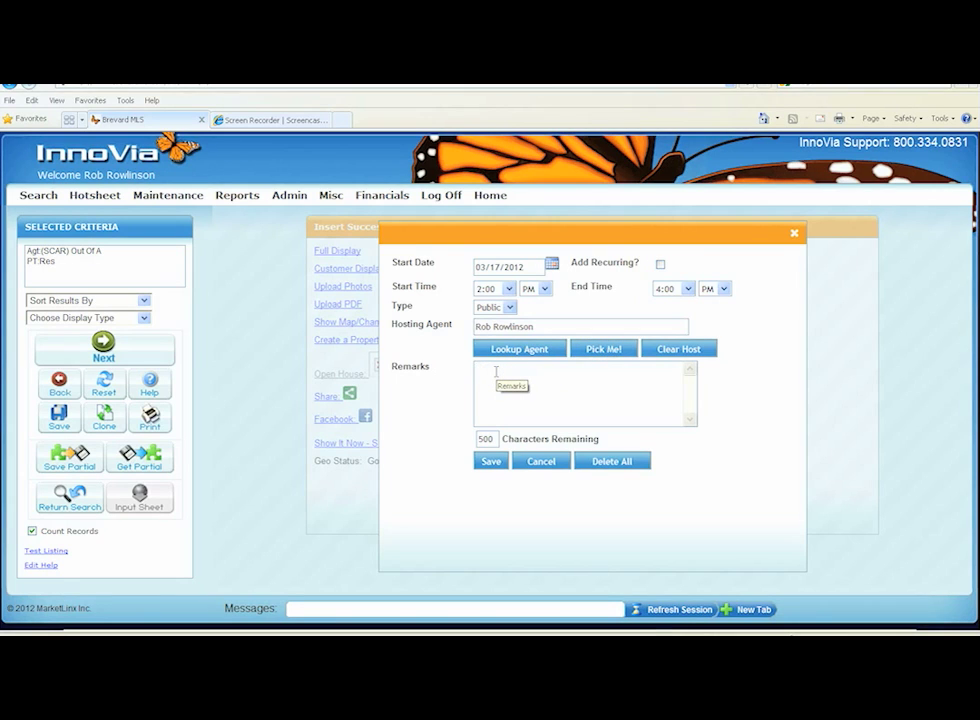
text(Great Home - Please come see)
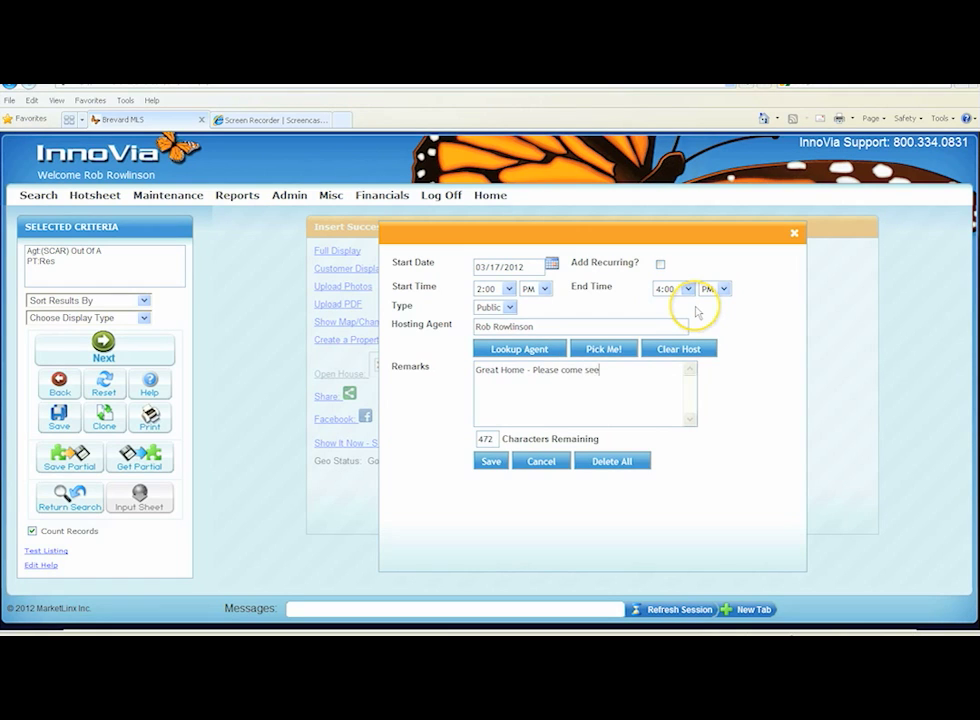
click(490, 462)
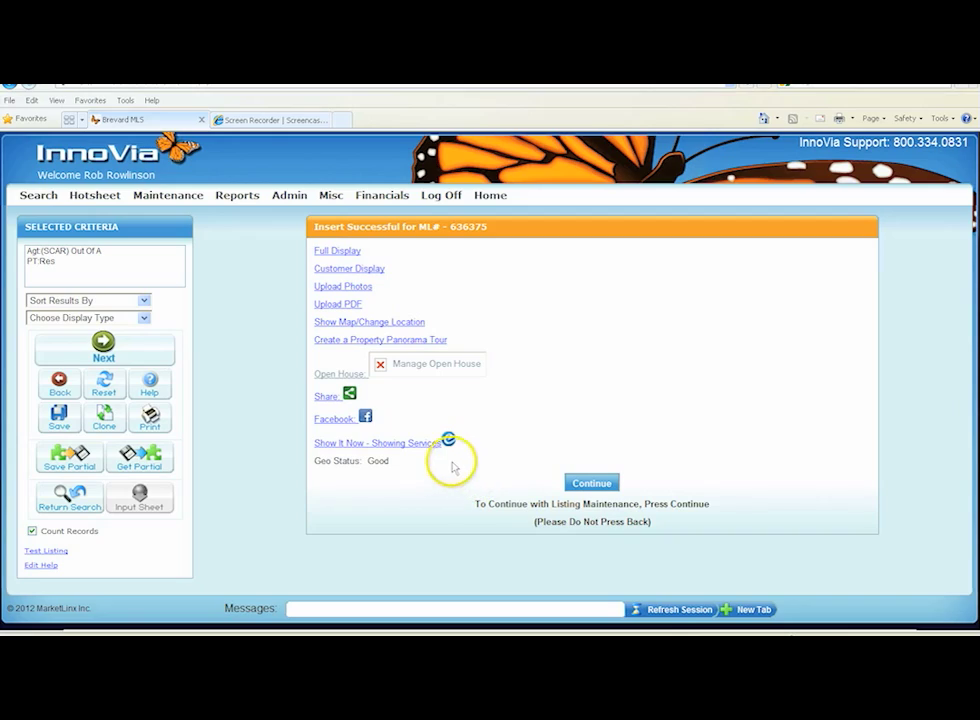
mouse_move(330, 397)
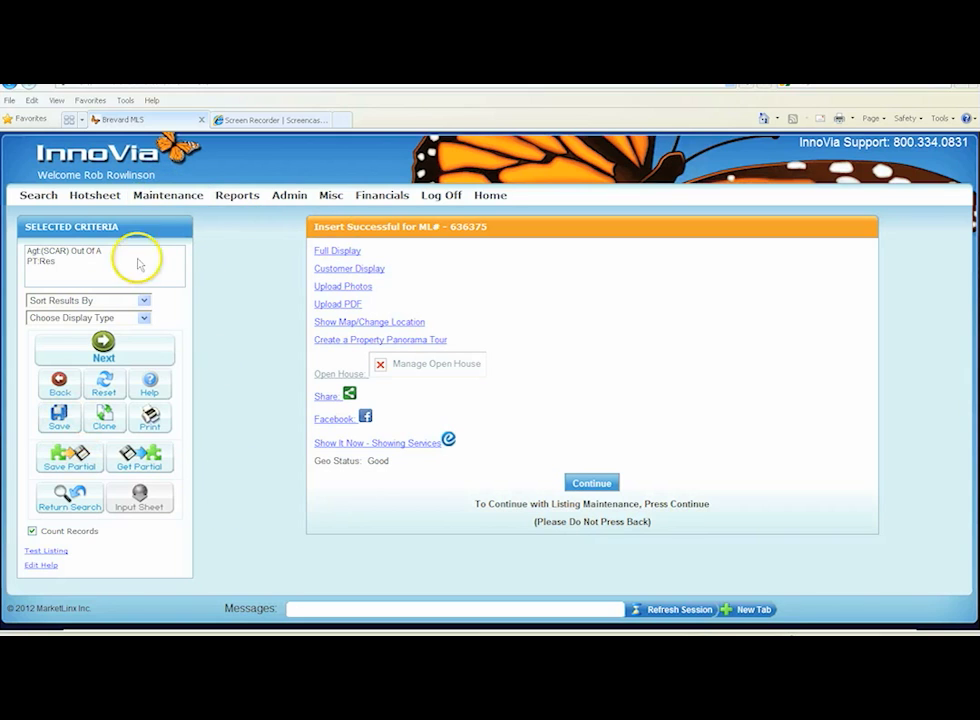
click(60, 388)
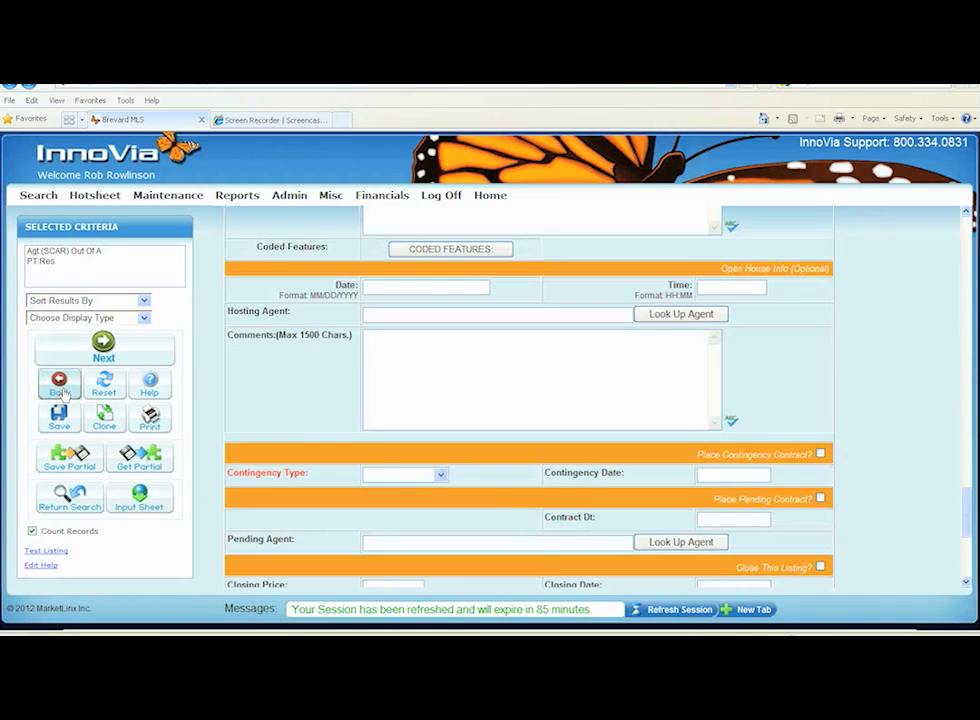
click(68, 458)
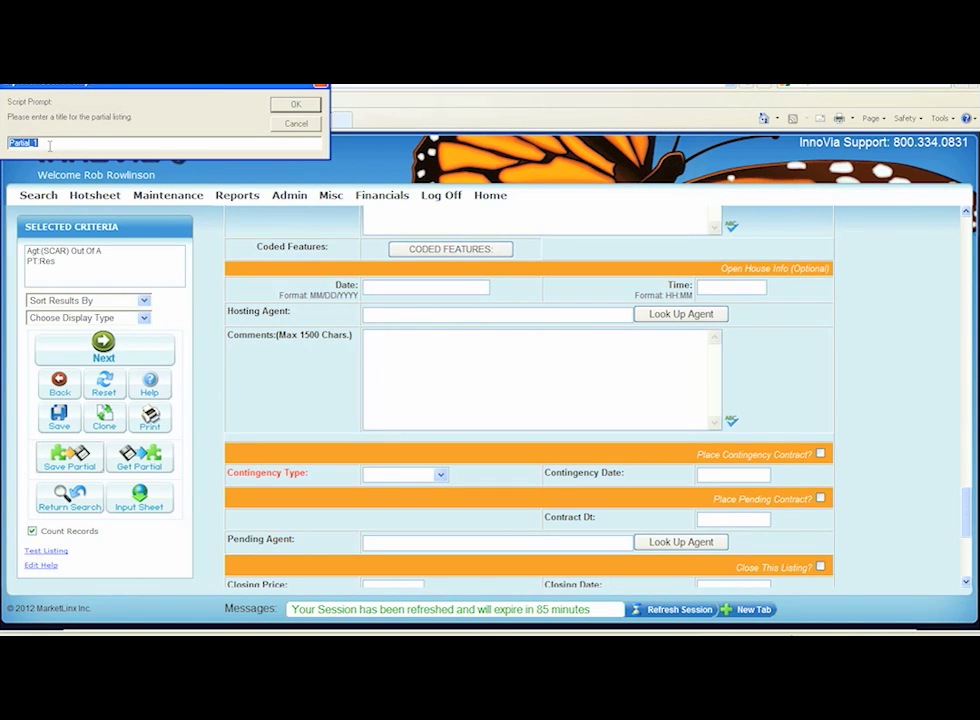
click(296, 105)
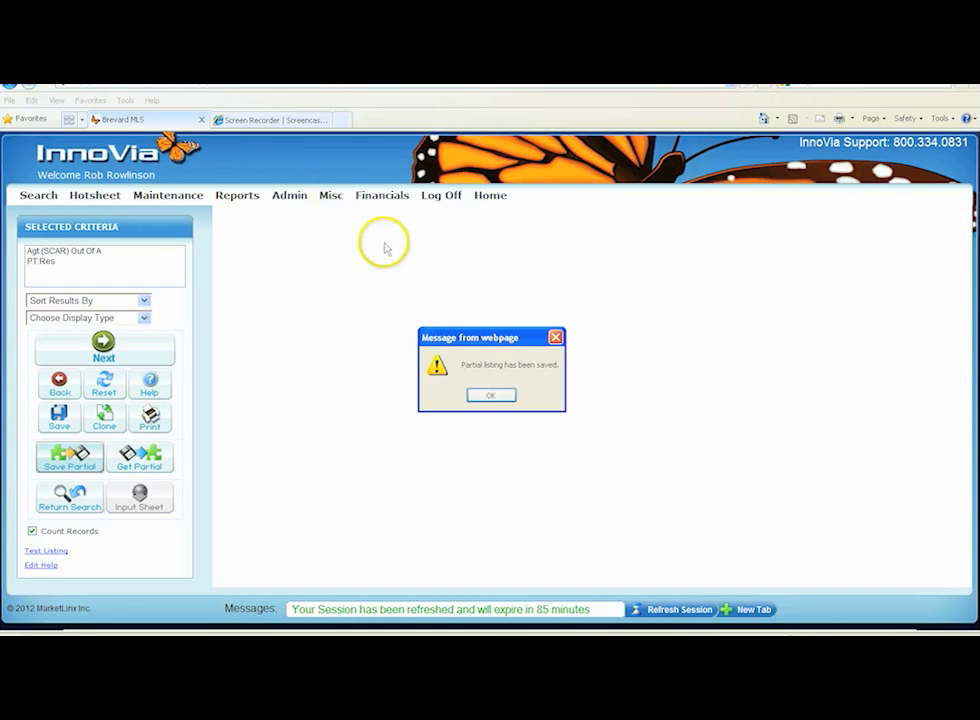
click(486, 396)
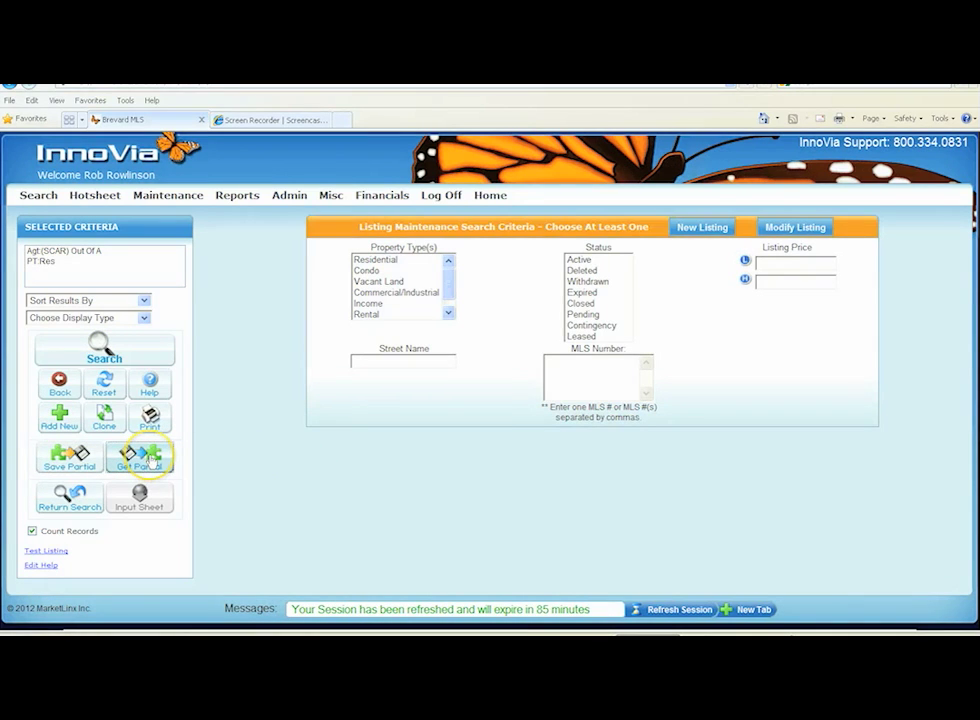
click(150, 459)
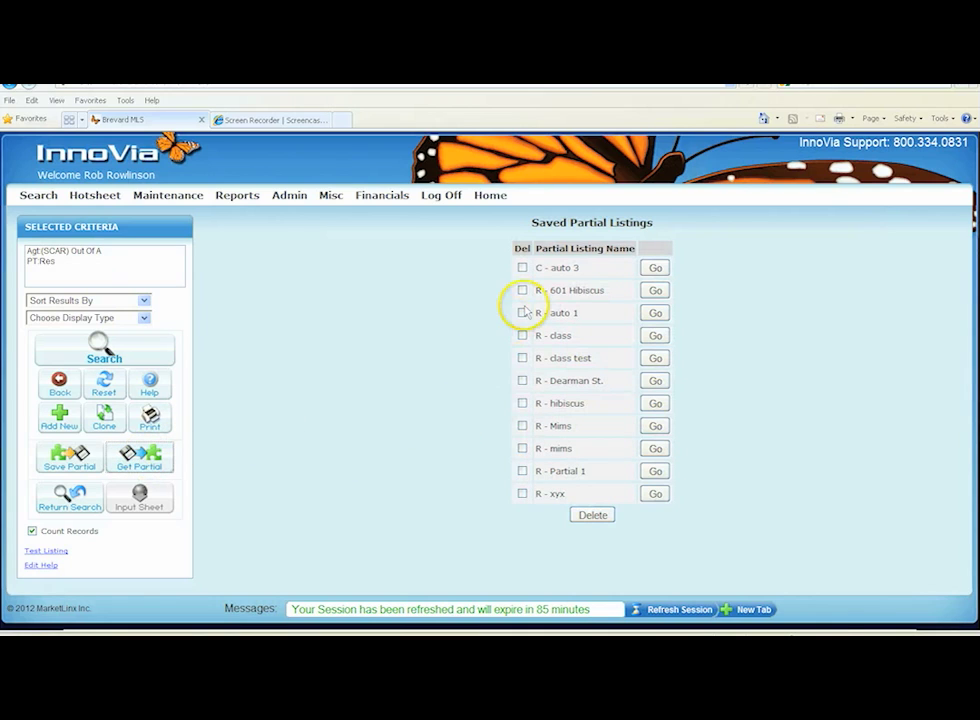
click(656, 291)
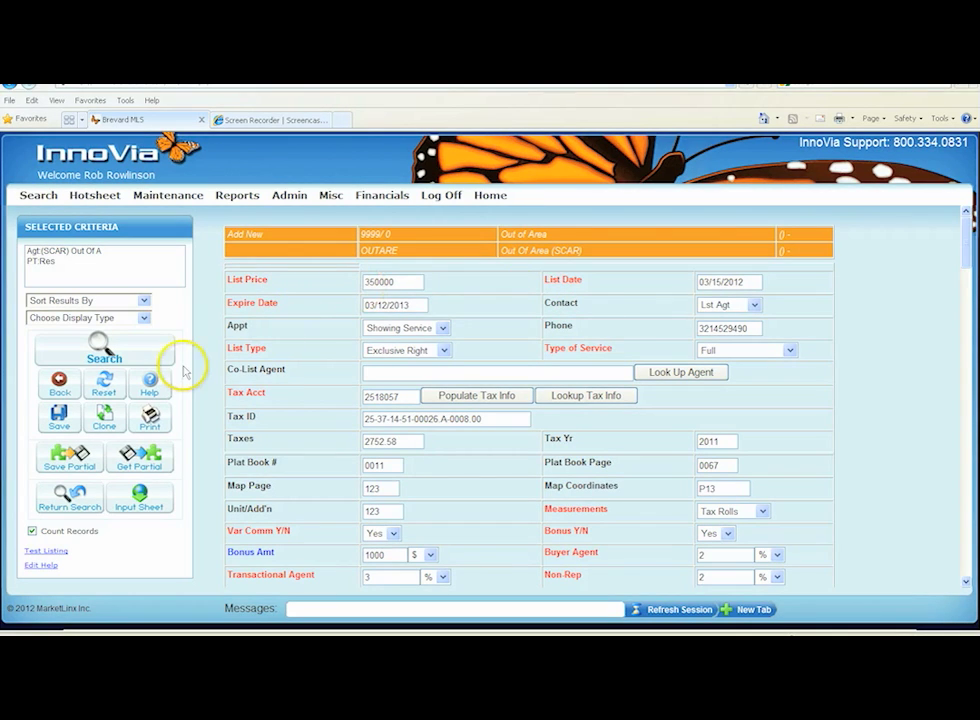
Start cloning the listing with price 79000, list date 03/15/2012 and expire date 03/15/2013
click(113, 427)
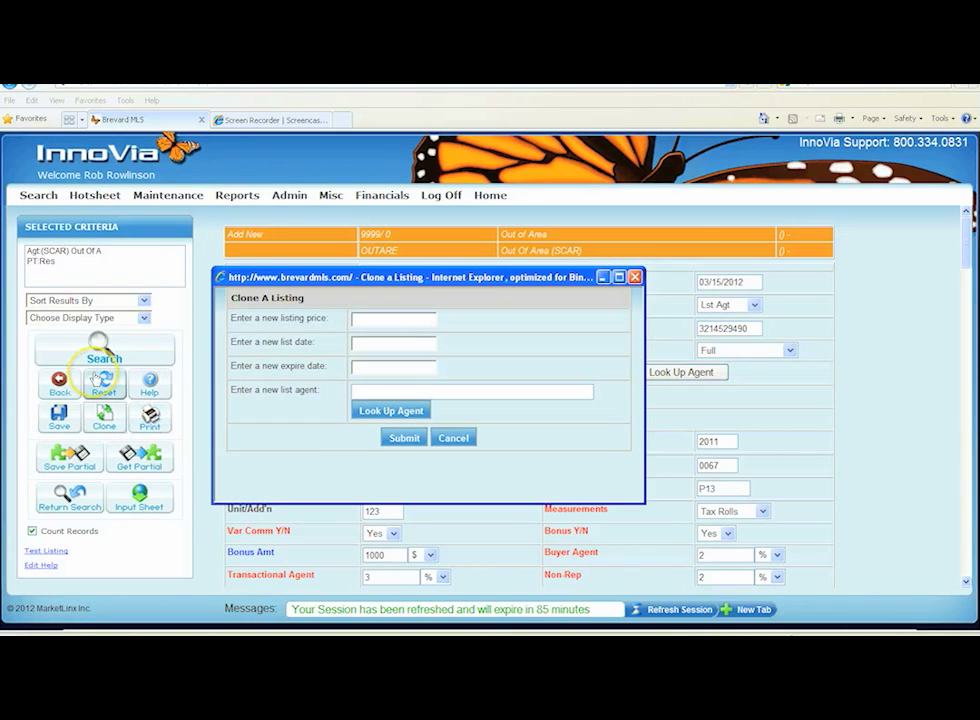
click(369, 320)
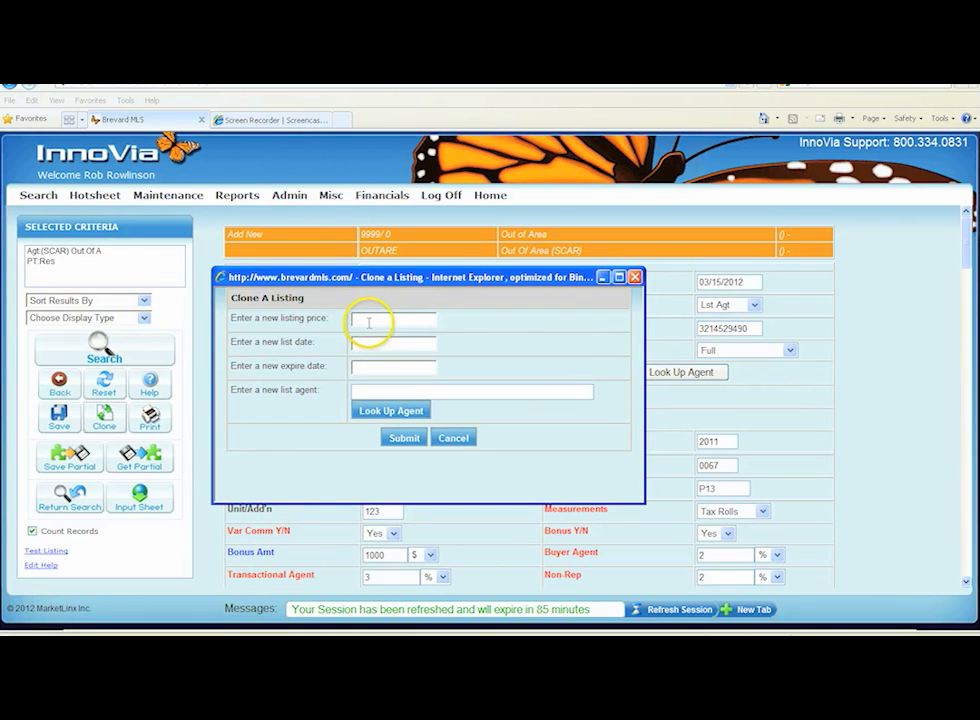
text(79000)
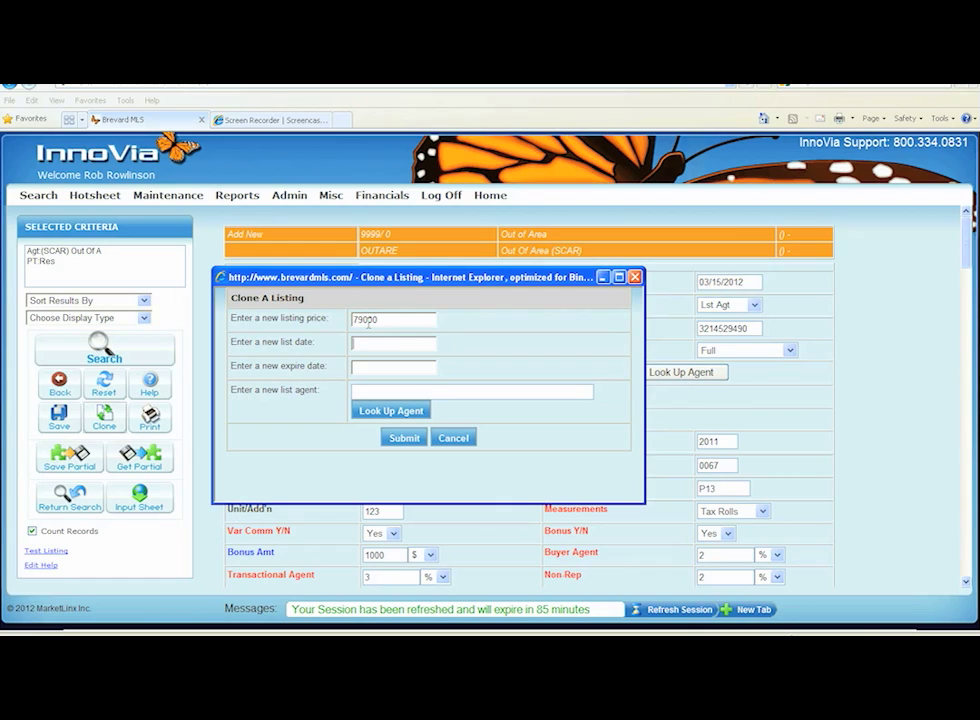
text(0315201)
text(2)
text(03)
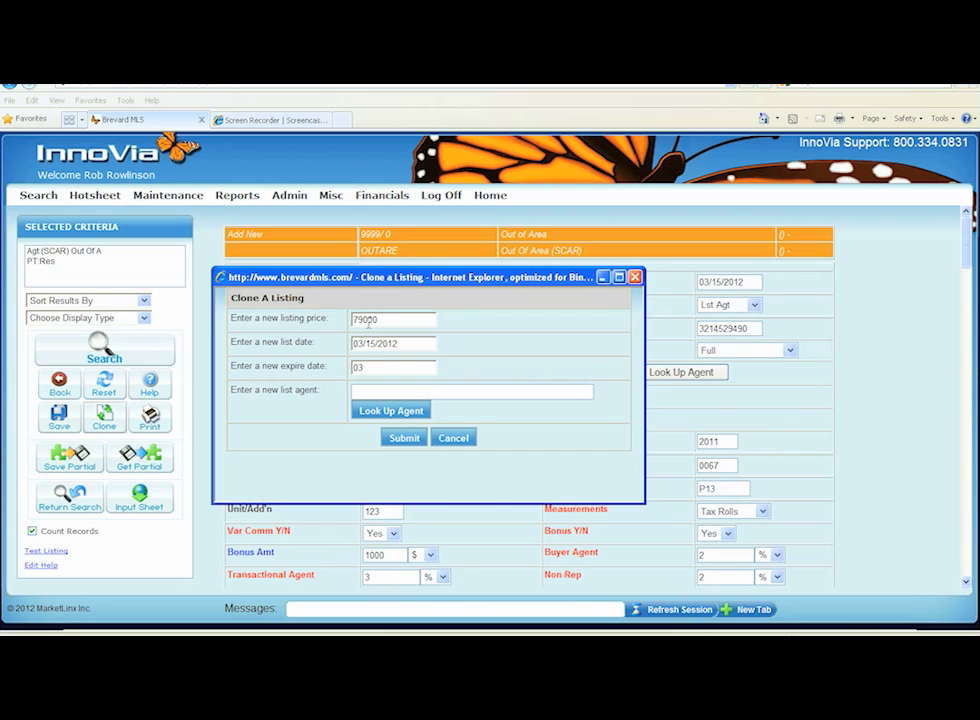
text(152013)
key(Tab)
Look up the new list agent by last name, select them from the results, and submit the clone
click(403, 440)
click(486, 396)
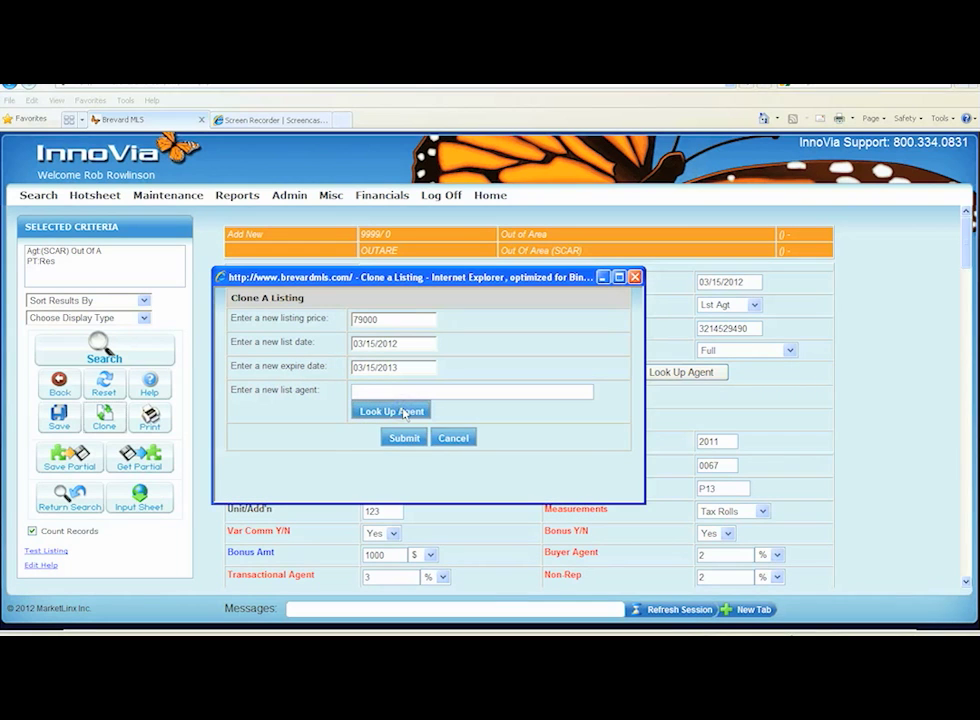
click(405, 413)
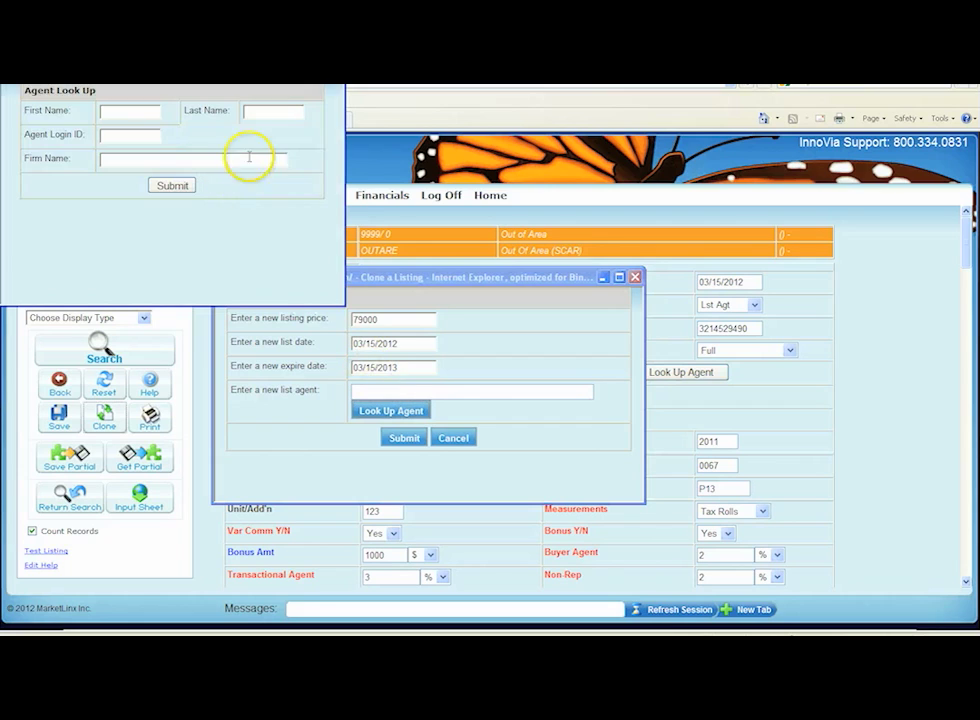
click(262, 110)
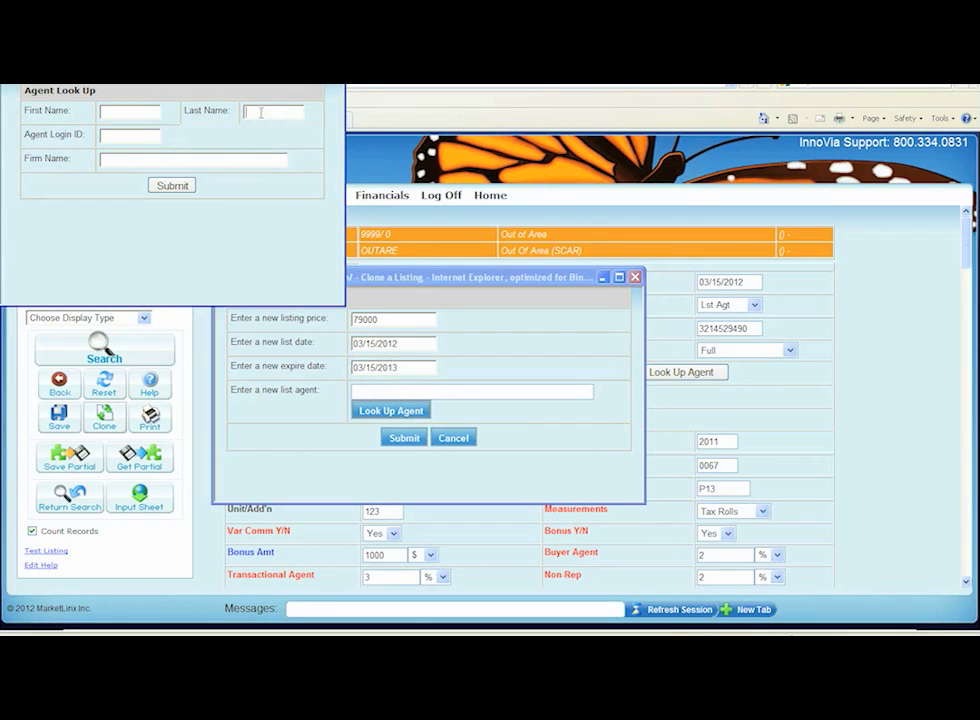
text(kehoe)
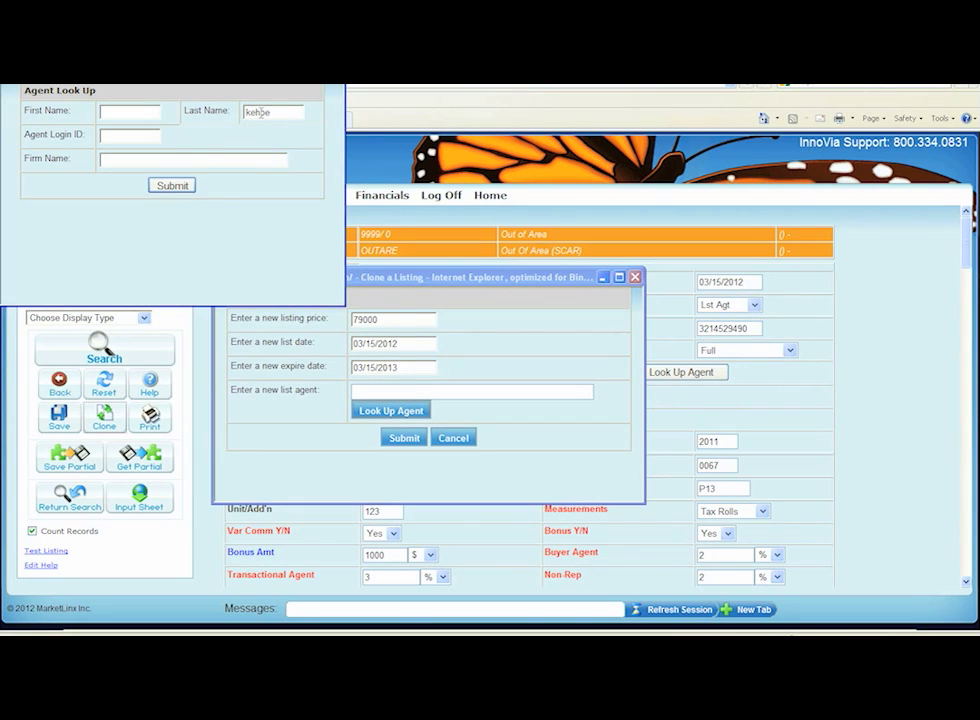
click(172, 185)
click(274, 259)
click(209, 286)
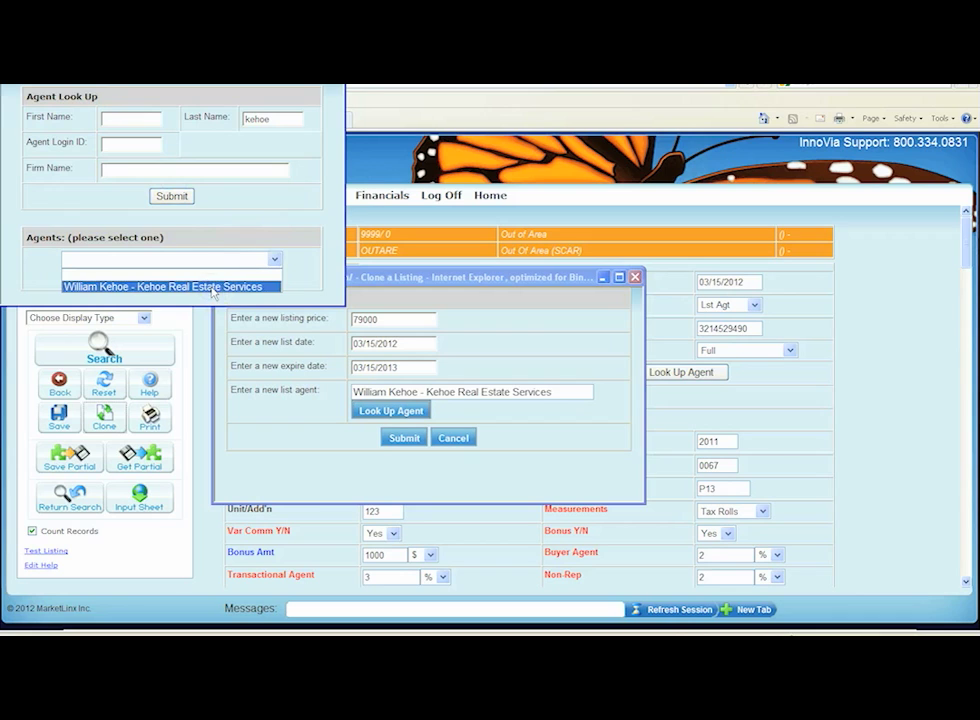
click(402, 437)
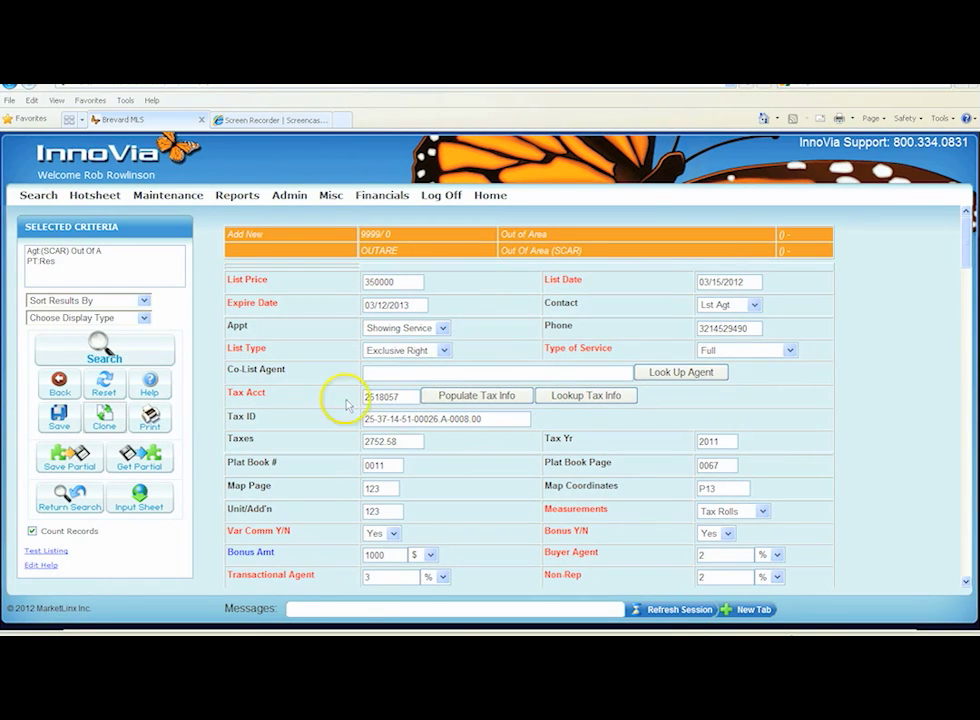
scroll(350, 492, down, 1)
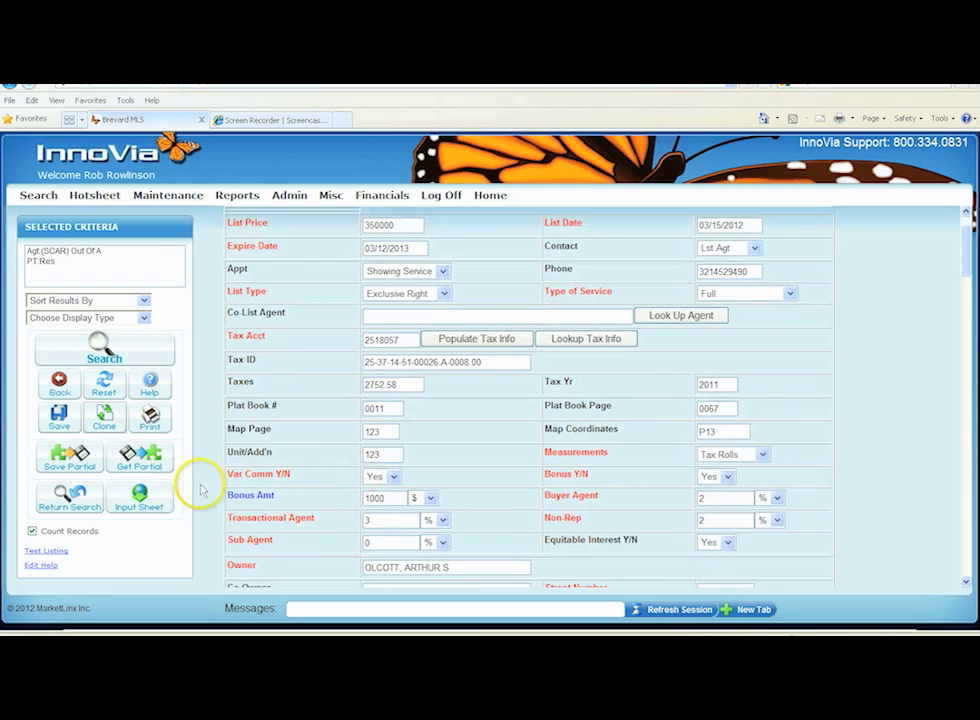